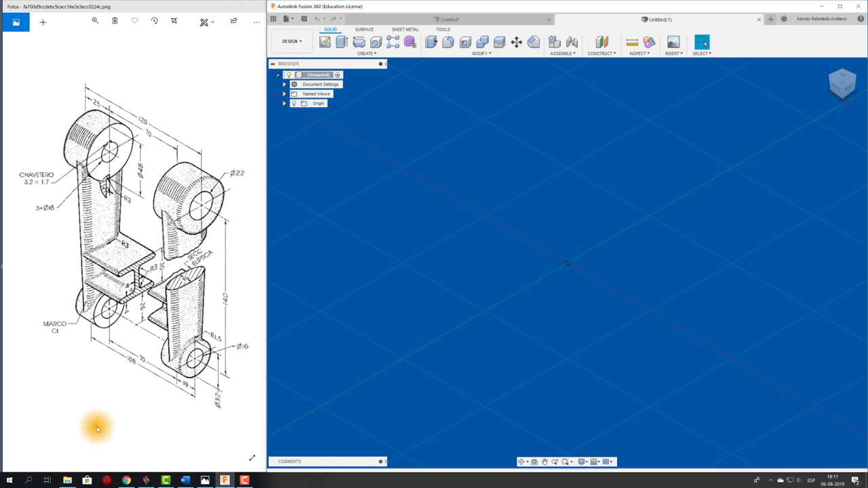
# Step: Sketch a 48 mm diameter circle centred at the origin on an origin plane
pyautogui.click(326, 42)
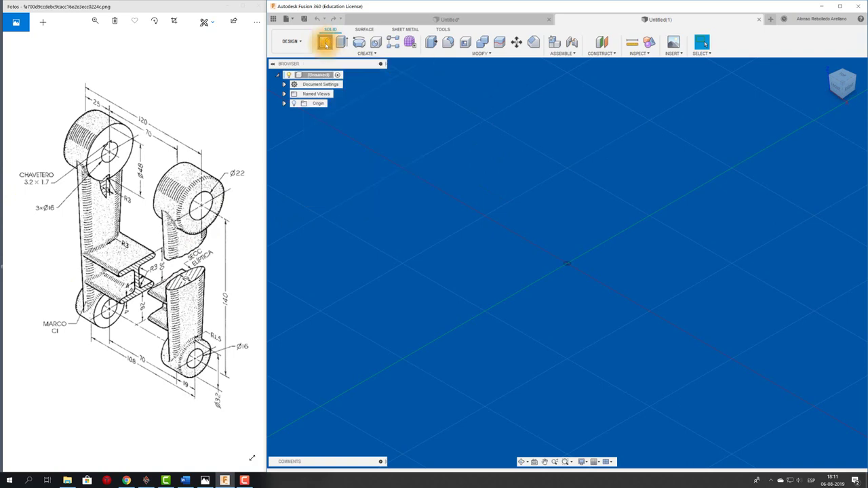
pyautogui.click(574, 266)
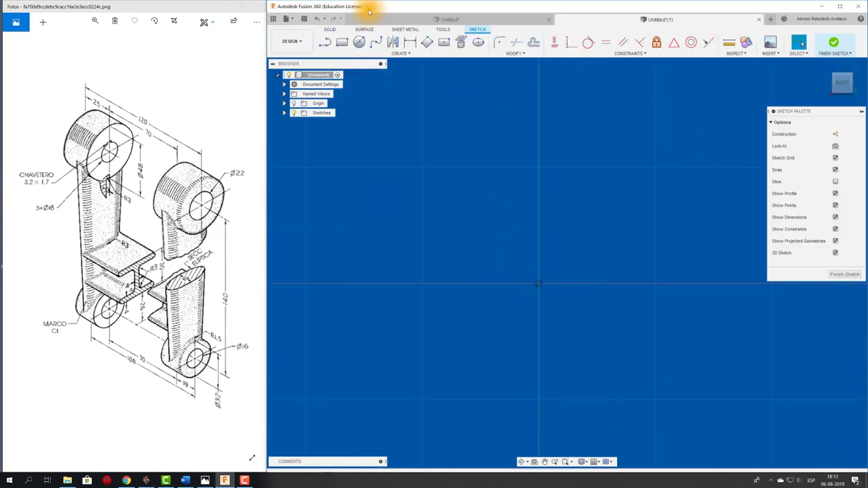
pyautogui.click(359, 42)
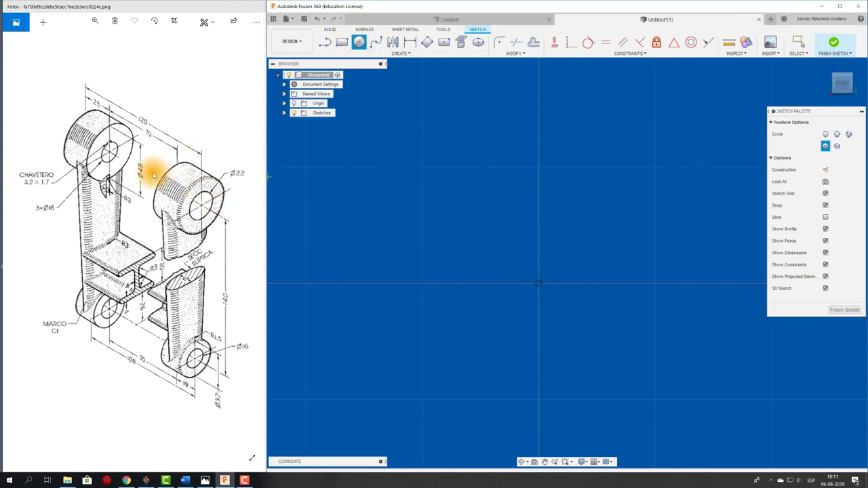
pyautogui.click(539, 284)
pyautogui.write('48')
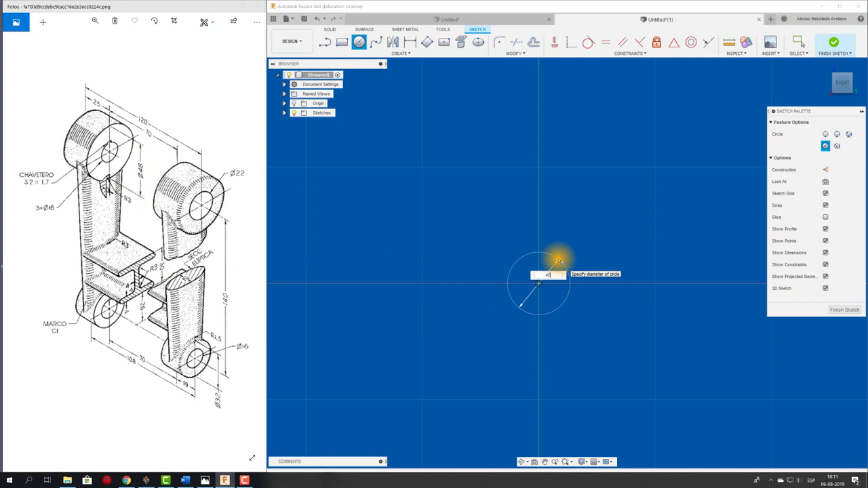
pyautogui.press('Return')
pyautogui.press('Escape')
pyautogui.scroll(2, 366, 189)
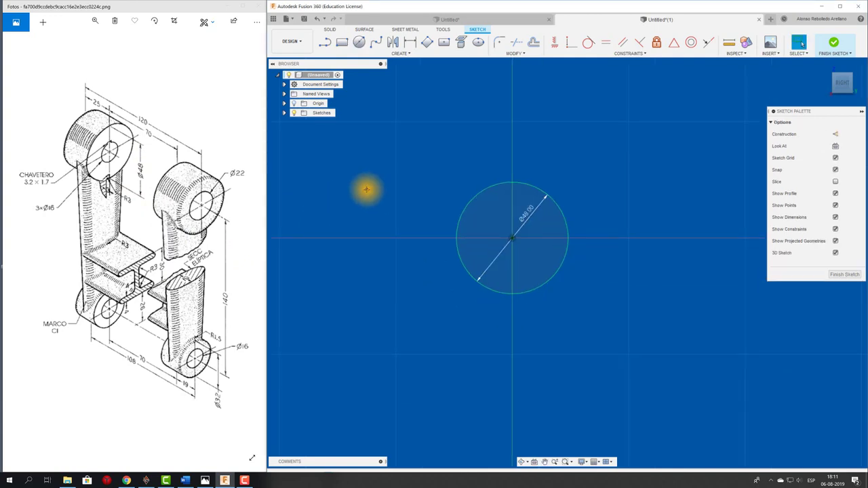
# Step: Extrude the circle profile 25 mm into the first cylinder body
pyautogui.press('e')
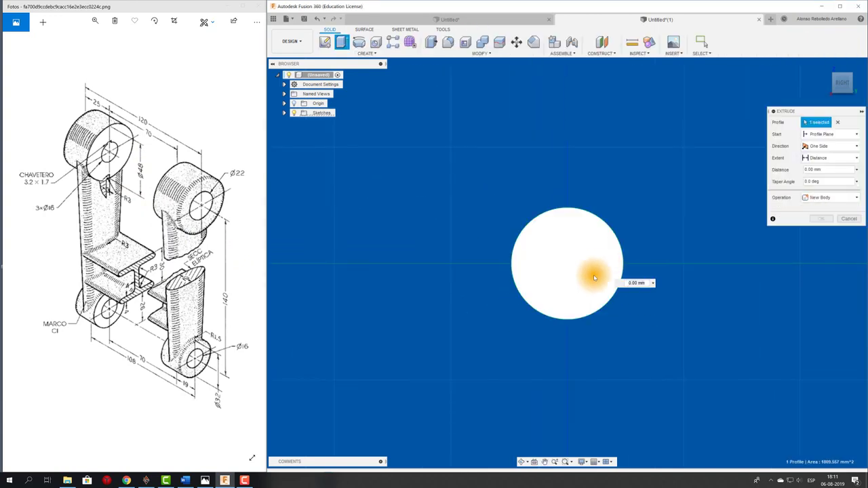
pyautogui.click(549, 255)
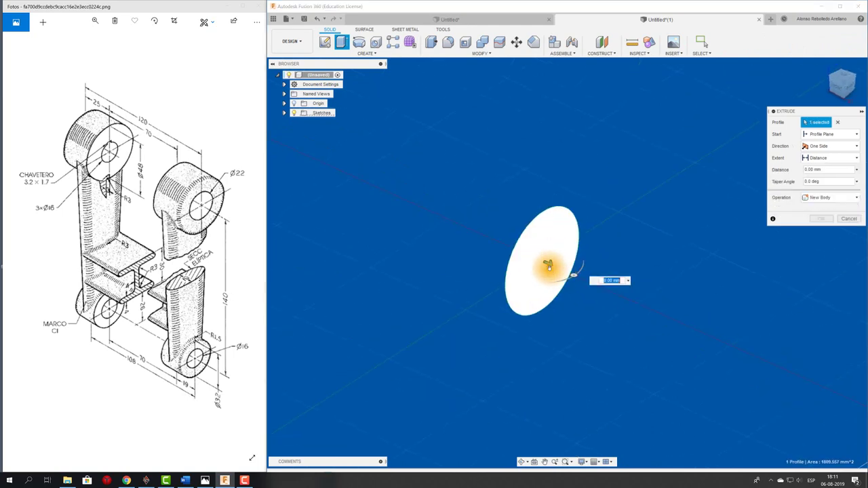
pyautogui.moveTo(549, 264); pyautogui.dragTo(576, 280)
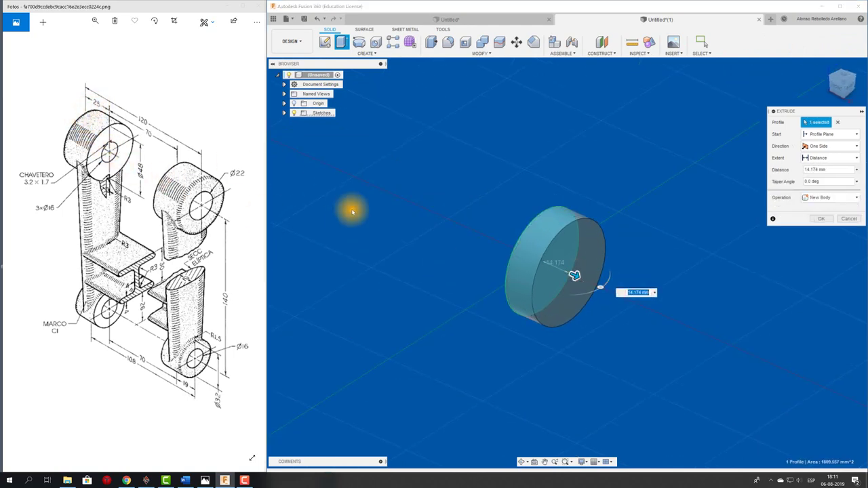
pyautogui.press('Return')
pyautogui.scroll(-3, 349, 208)
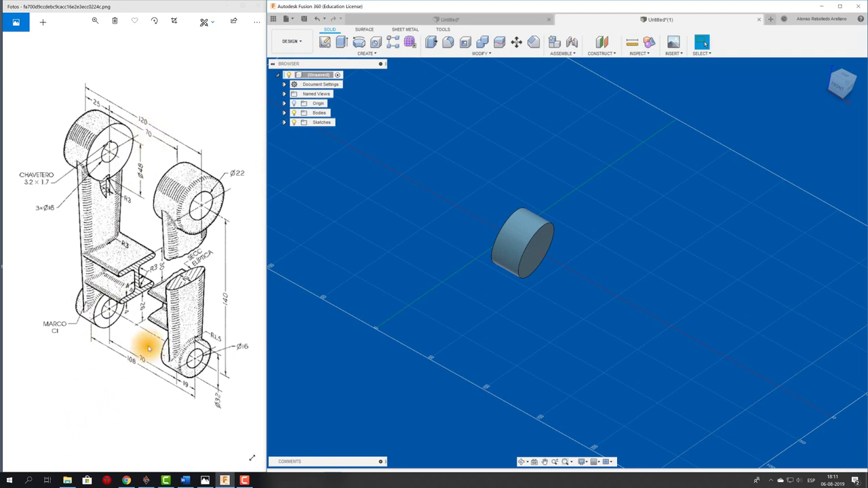
# Step: Sketch a 32 mm circle on the cylinder's end face, below the first circle
pyautogui.click(325, 42)
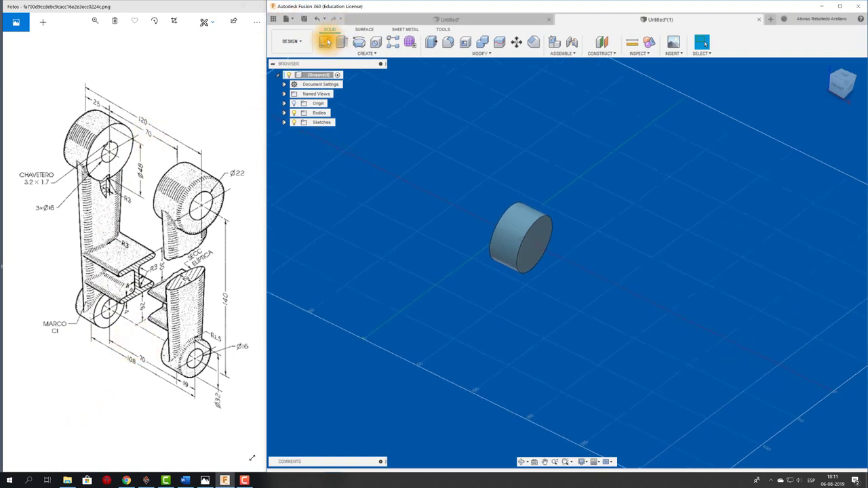
pyautogui.click(549, 223)
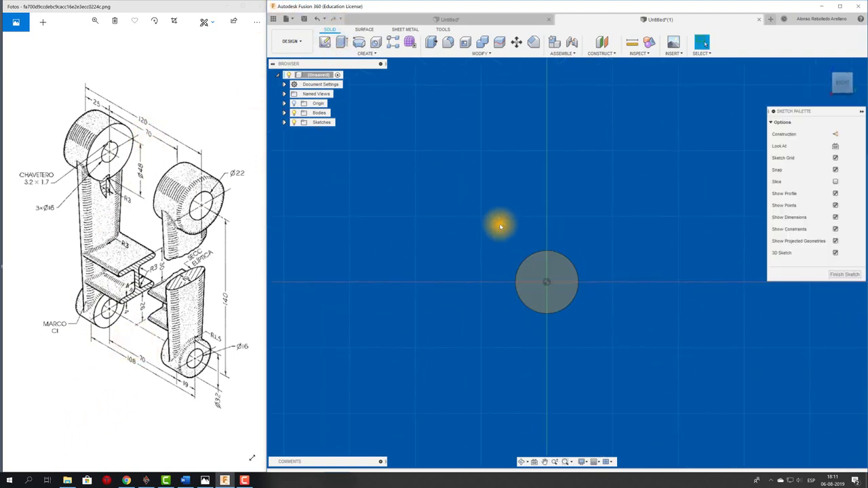
pyautogui.click(359, 41)
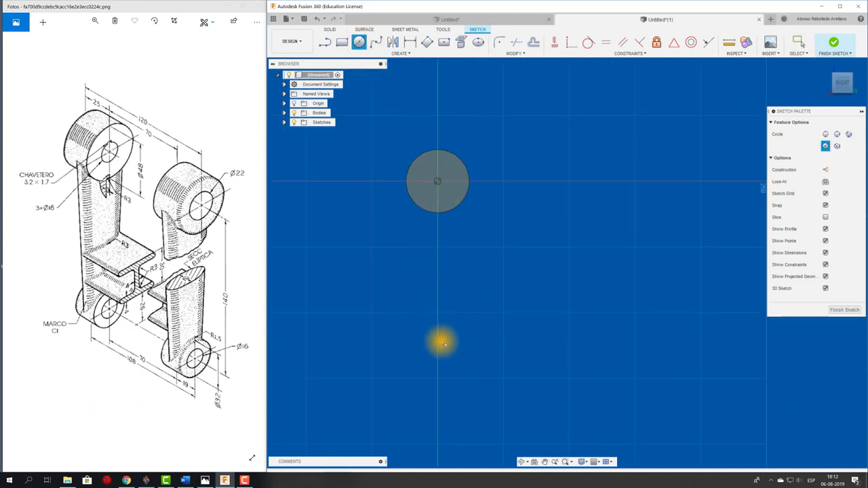
pyautogui.click(438, 282)
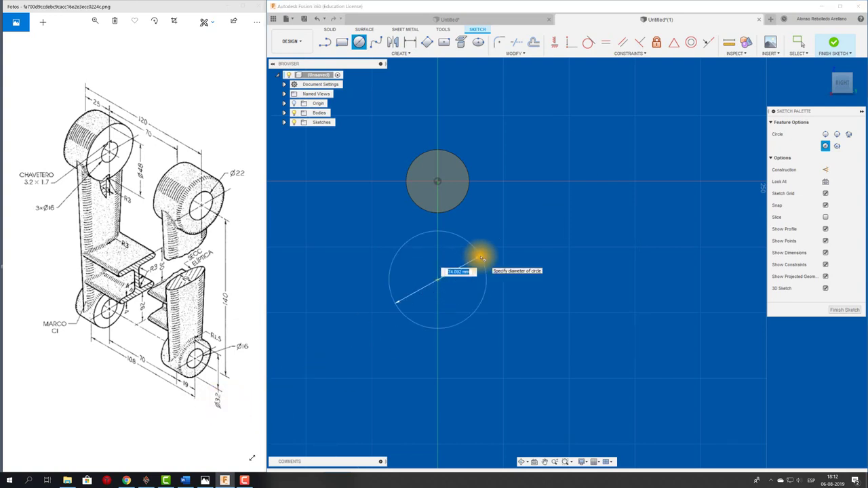
pyautogui.press('Return')
pyautogui.press('Escape')
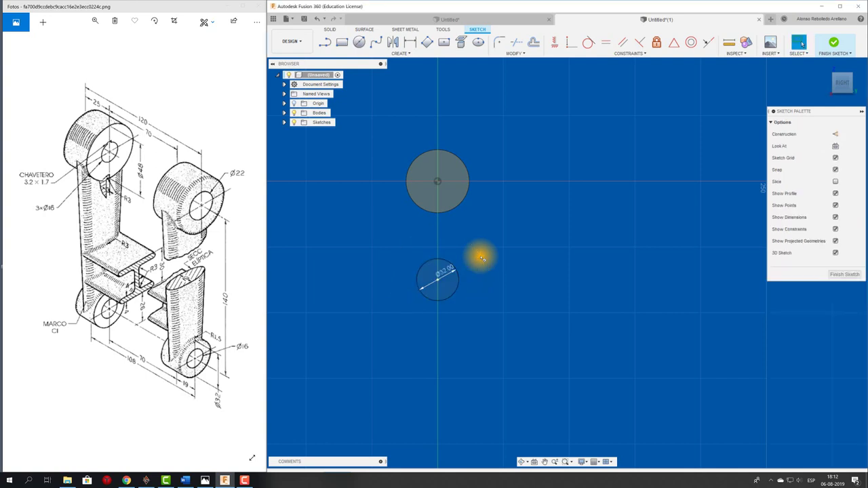
# Step: Extrude the 32 mm circle 19 mm into a second cylinder body
pyautogui.press('e')
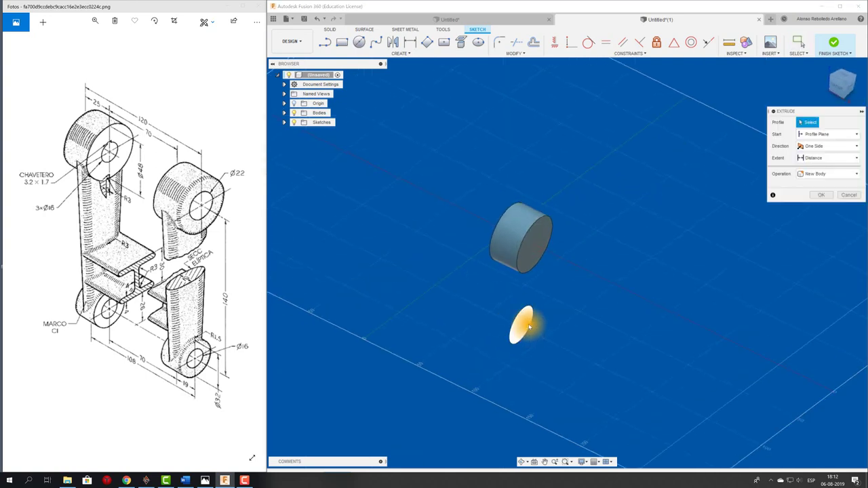
pyautogui.click(522, 327)
pyautogui.moveTo(522, 327); pyautogui.dragTo(187, 392)
pyautogui.write('19')
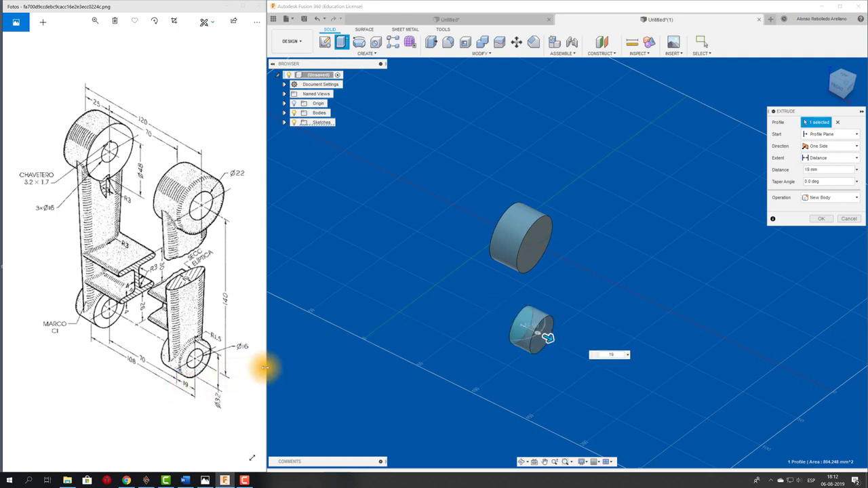
pyautogui.press('Return')
pyautogui.keyDown('shift'); pyautogui.moveTo(265, 367); pyautogui.dragTo(406, 318, button='middle'); pyautogui.keyUp('shift')
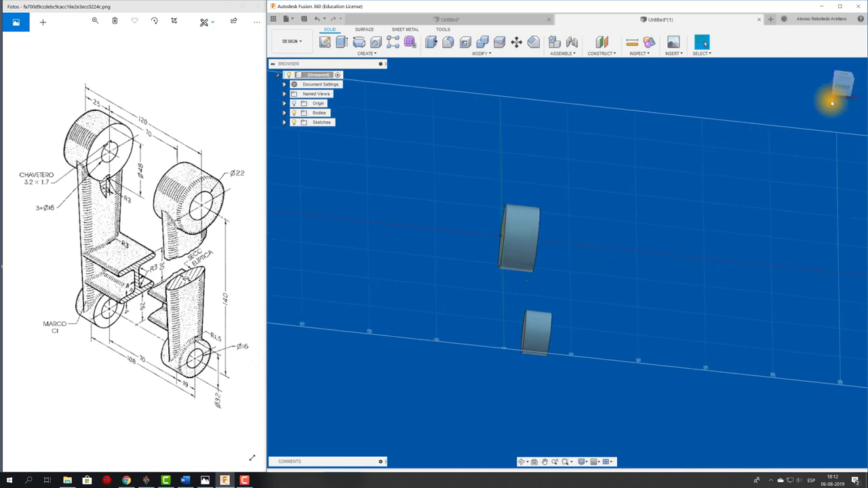
pyautogui.click(844, 86)
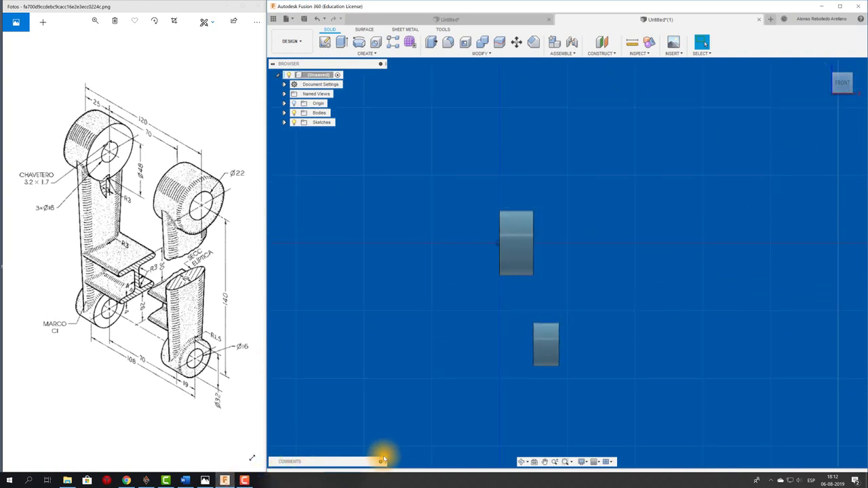
pyautogui.keyDown('shift'); pyautogui.moveTo(383, 460); pyautogui.dragTo(365, 410, button='middle'); pyautogui.keyUp('shift')
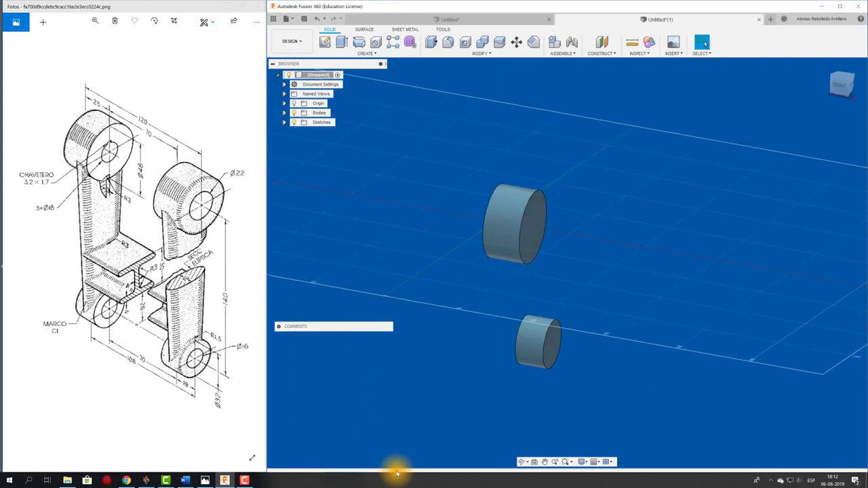
pyautogui.moveTo(841, 83)
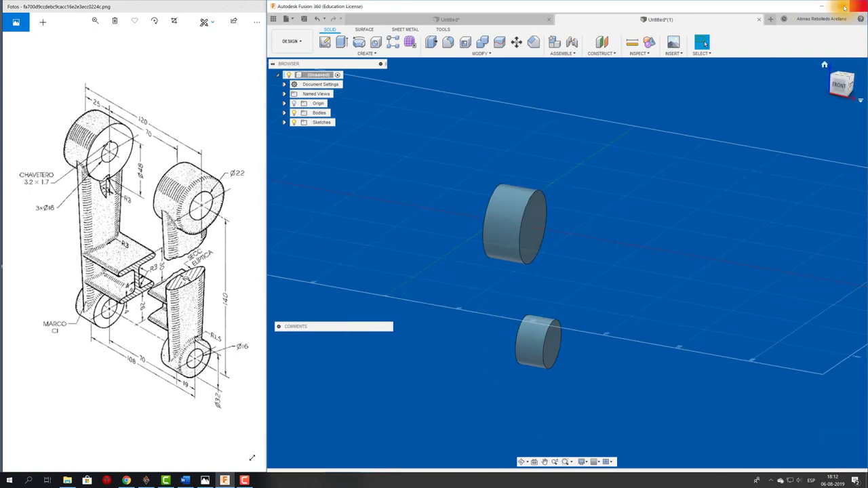
# Step: Edit the second extrusion to reverse its distance to -19 mm
pyautogui.click(842, 6)
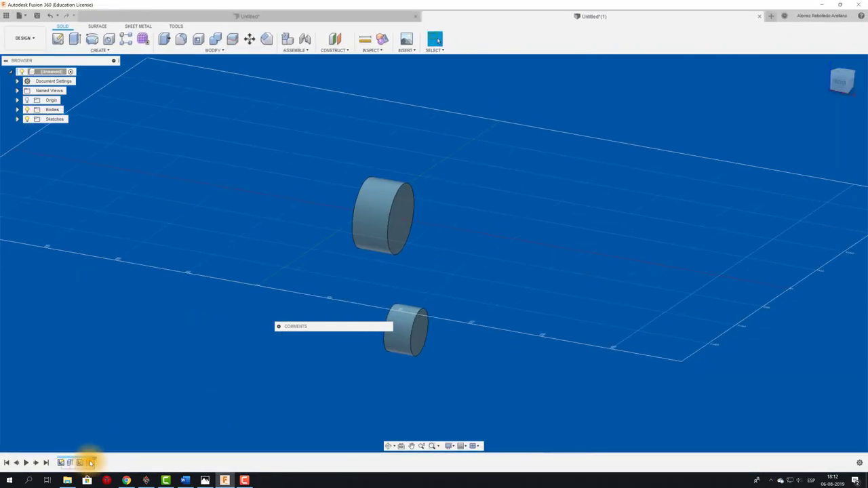
pyautogui.rightClick(90, 462)
pyautogui.click(152, 392)
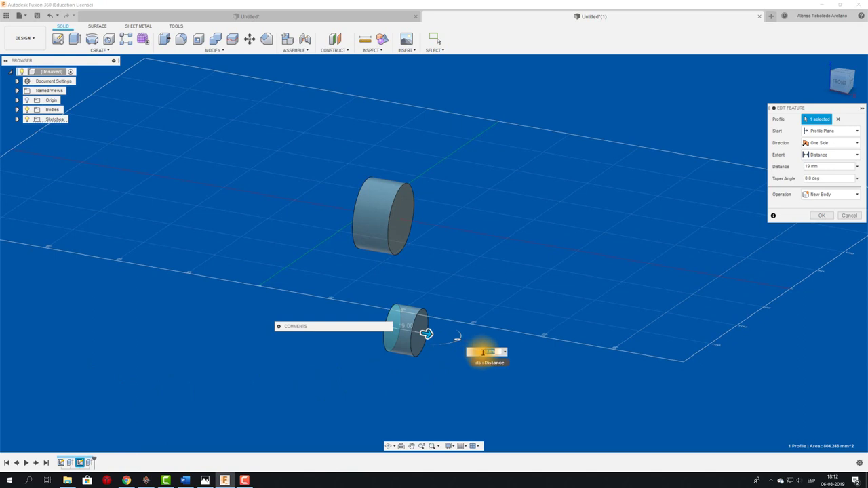
pyautogui.write('-19')
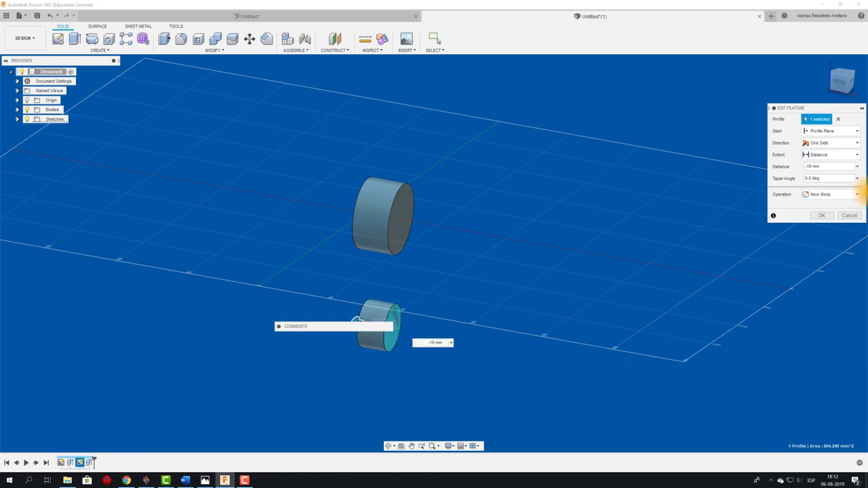
pyautogui.click(830, 220)
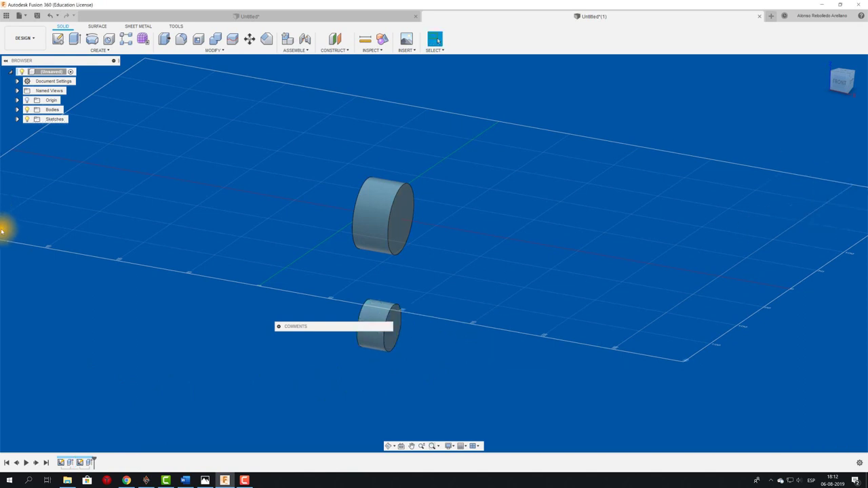
pyautogui.click(841, 10)
pyautogui.moveTo(577, 310)
pyautogui.keyDown('shift'); pyautogui.mouseDown(button='middle')
pyautogui.moveTo(583, 313)
pyautogui.moveTo(515, 292)
pyautogui.mouseUp(button='middle'); pyautogui.keyUp('shift')
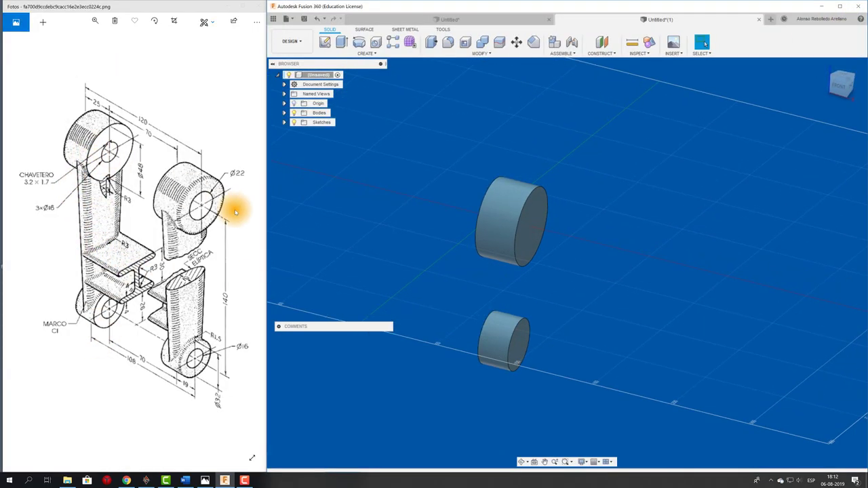
pyautogui.keyDown('shift'); pyautogui.moveTo(583, 284); pyautogui.dragTo(562, 295, button='middle'); pyautogui.keyUp('shift')
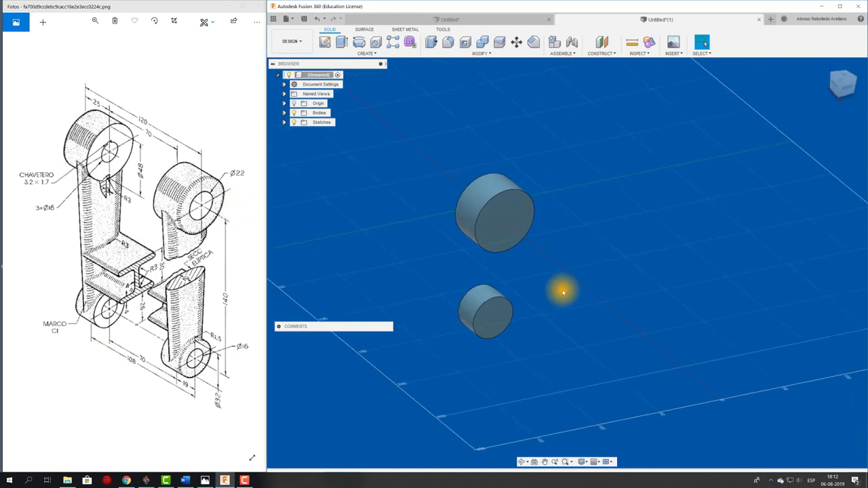
# Step: In the second sketch, dimension the circle centres 140 mm apart vertically and finish it
pyautogui.click(839, 6)
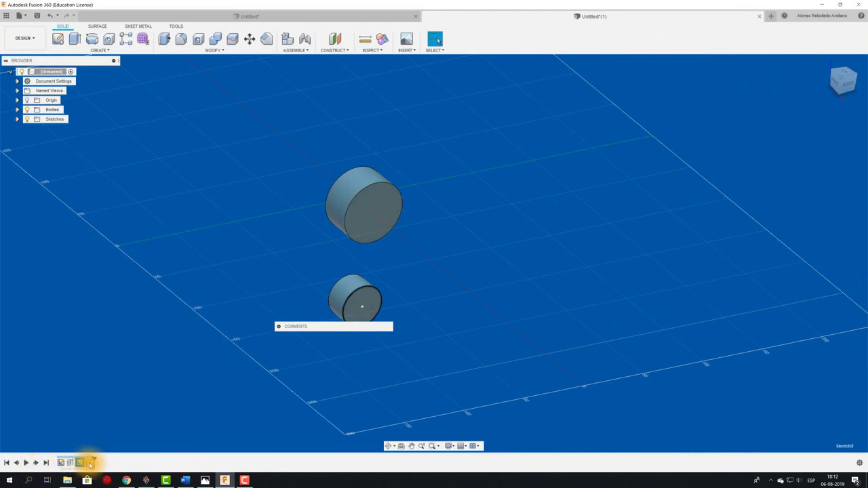
pyautogui.rightClick(80, 462)
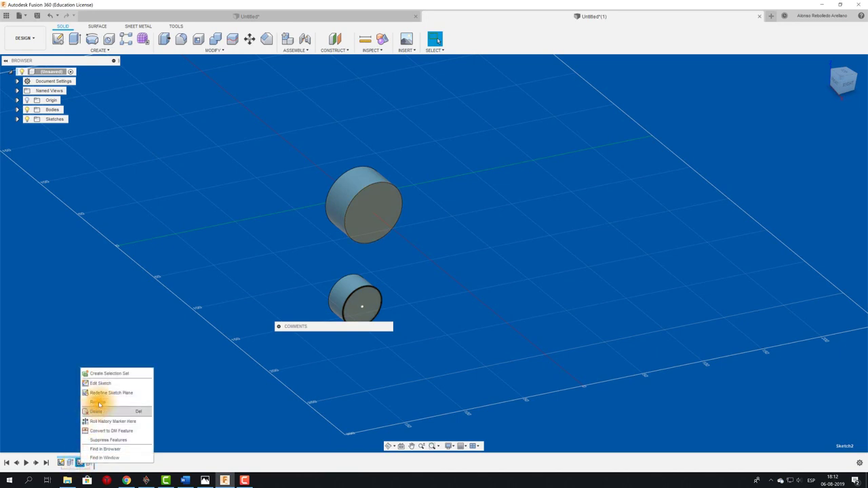
pyautogui.click(101, 383)
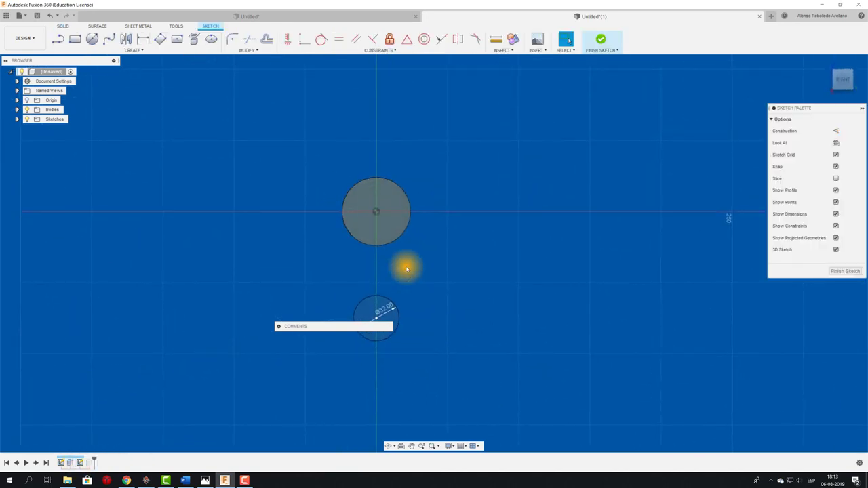
pyautogui.press('d')
pyautogui.click(403, 231)
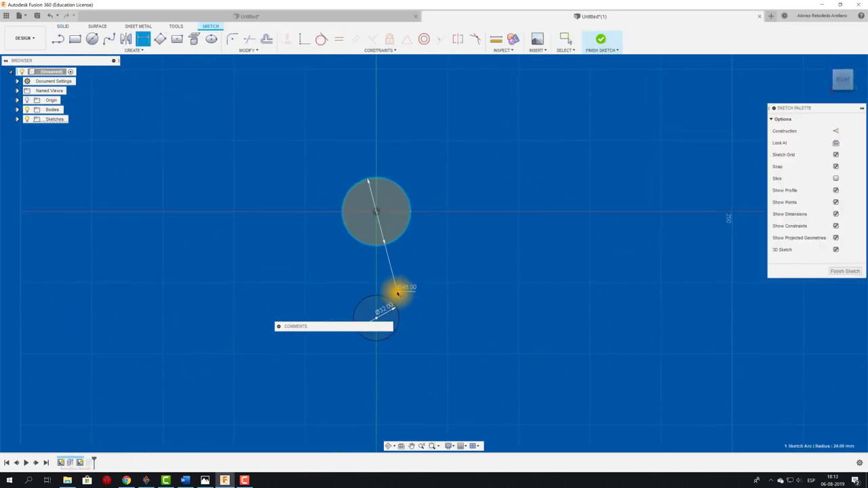
pyautogui.click(389, 300)
pyautogui.click(441, 284)
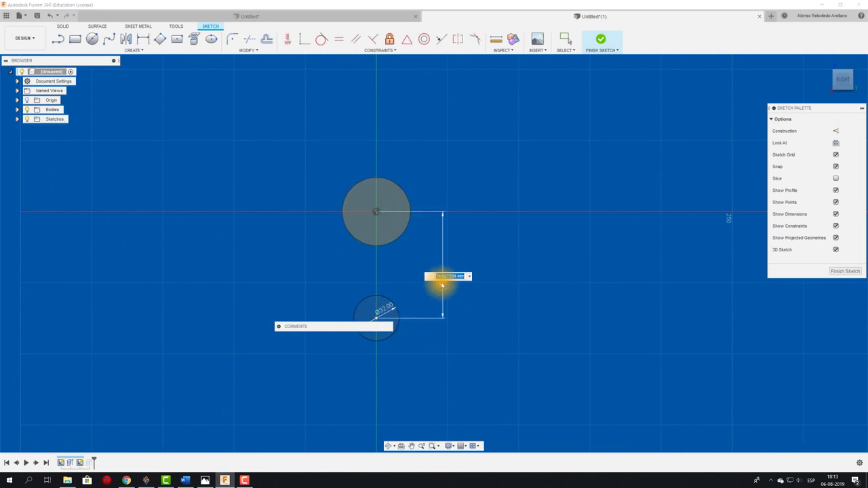
pyautogui.write('40')
pyautogui.press('Return')
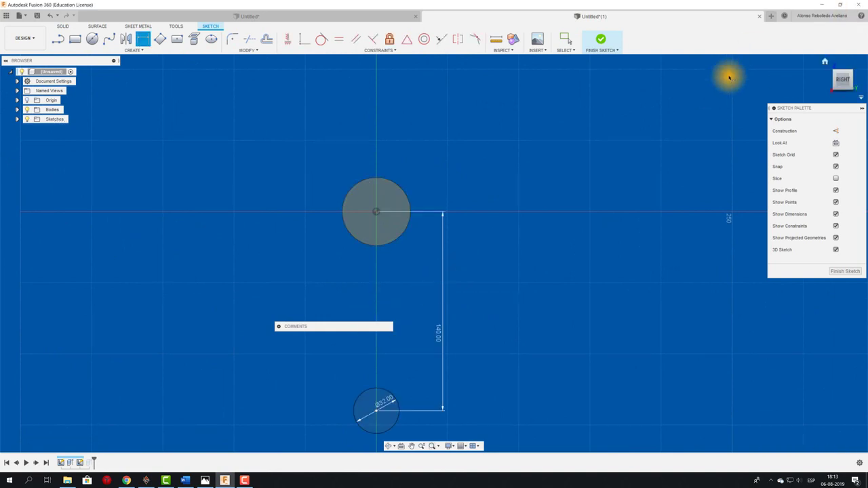
pyautogui.click(600, 39)
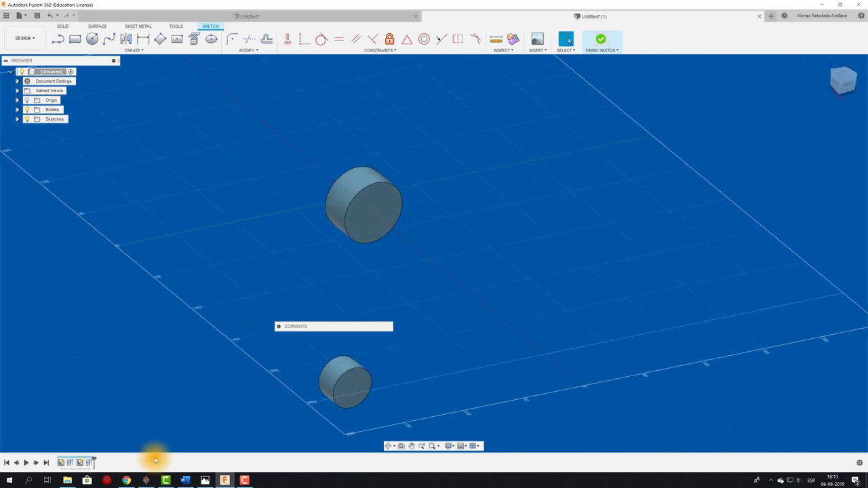
# Step: Restore down the Fusion 360 window so the reference drawing shows beside it
pyautogui.click(839, 5)
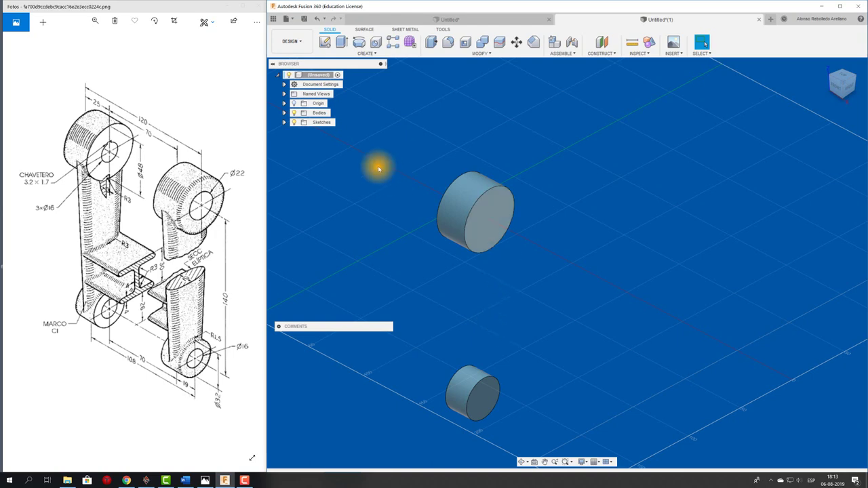
# Step: Start a sketch on an origin plane with Slice on to expose the cylinder's section
pyautogui.moveTo(529, 204)
pyautogui.keyDown('shift'); pyautogui.mouseDown(button='middle')
pyautogui.moveTo(576, 187)
pyautogui.moveTo(368, 76)
pyautogui.mouseUp(button='middle'); pyautogui.keyUp('shift')
pyautogui.click(325, 42)
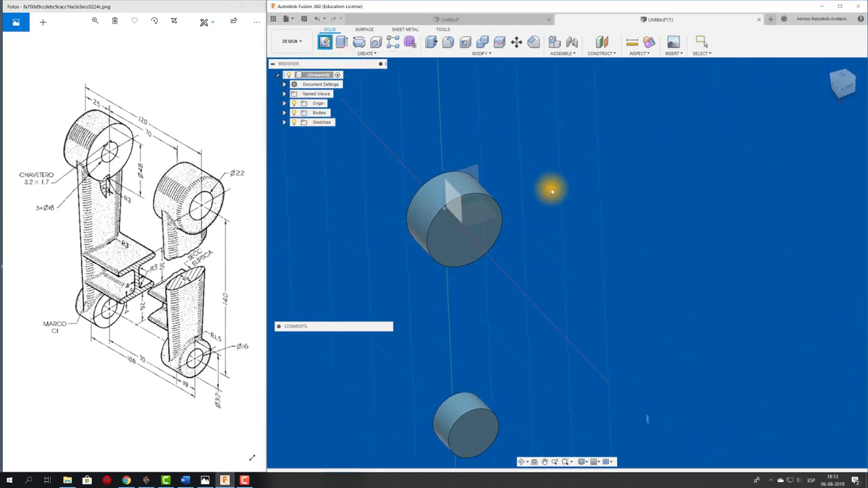
pyautogui.click(508, 207)
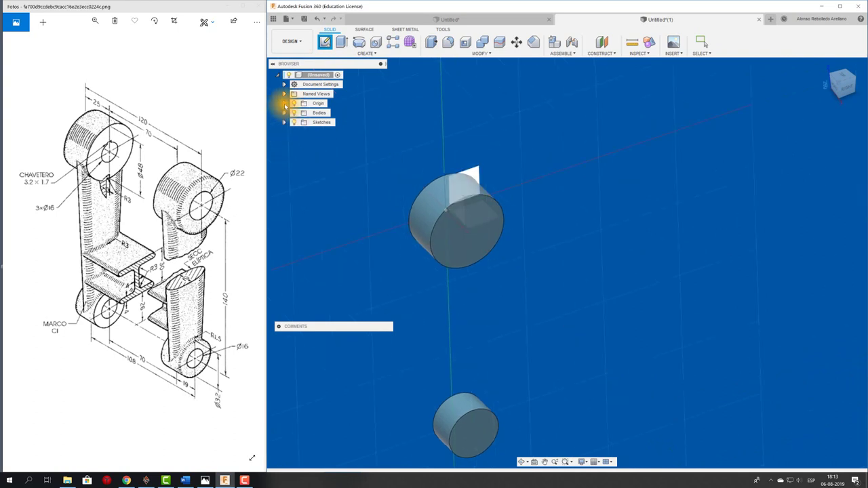
pyautogui.click(284, 103)
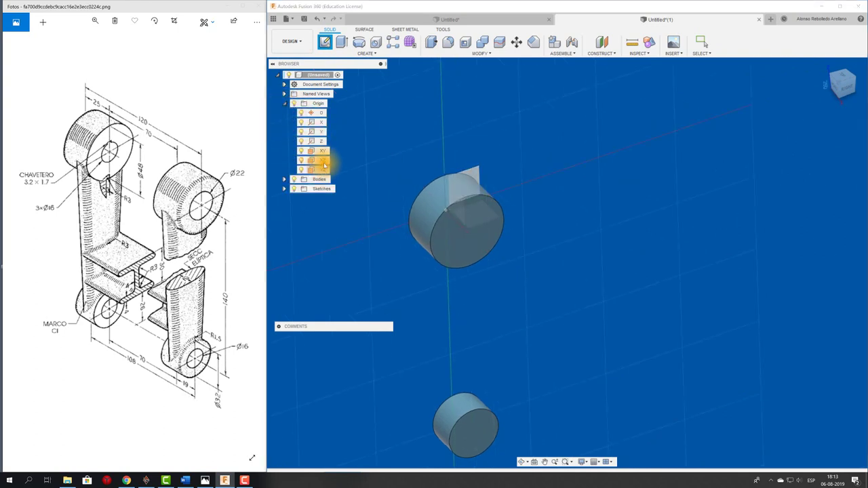
pyautogui.click(324, 160)
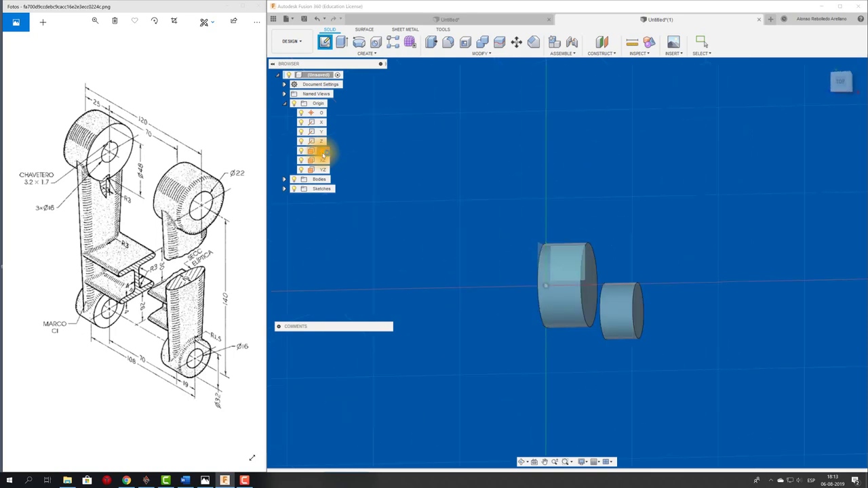
pyautogui.click(324, 154)
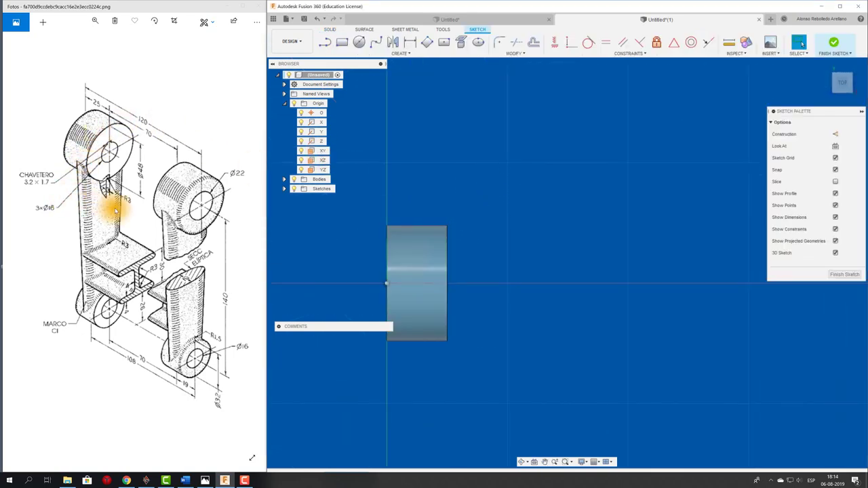
pyautogui.click(478, 42)
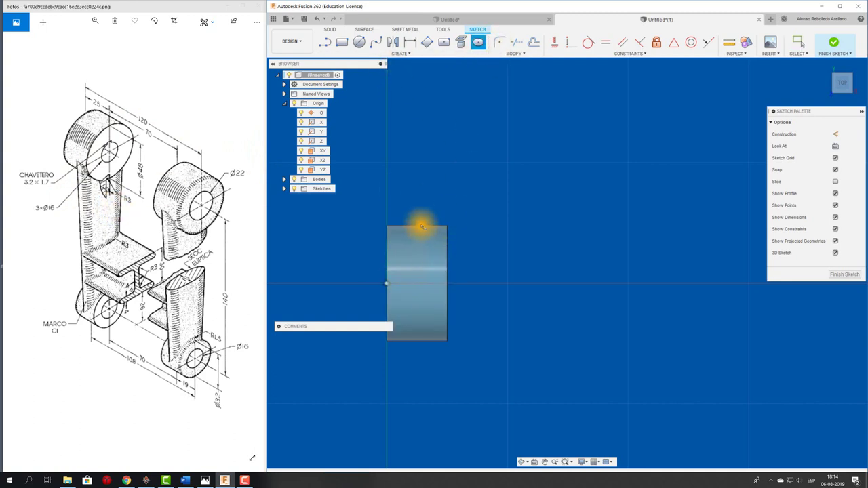
pyautogui.click(834, 182)
pyautogui.moveTo(423, 229); pyautogui.dragTo(469, 209, button='middle')
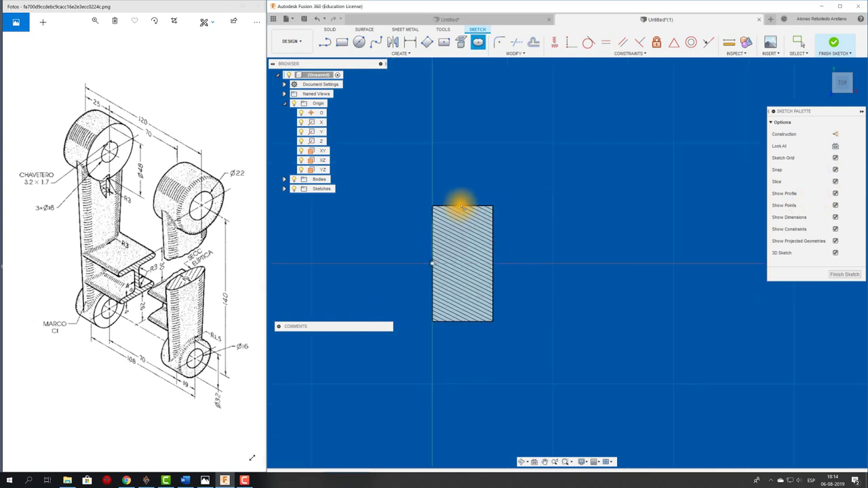
# Step: Project the cylinder edge and draw a construction line across the section's top edge
pyautogui.click(460, 43)
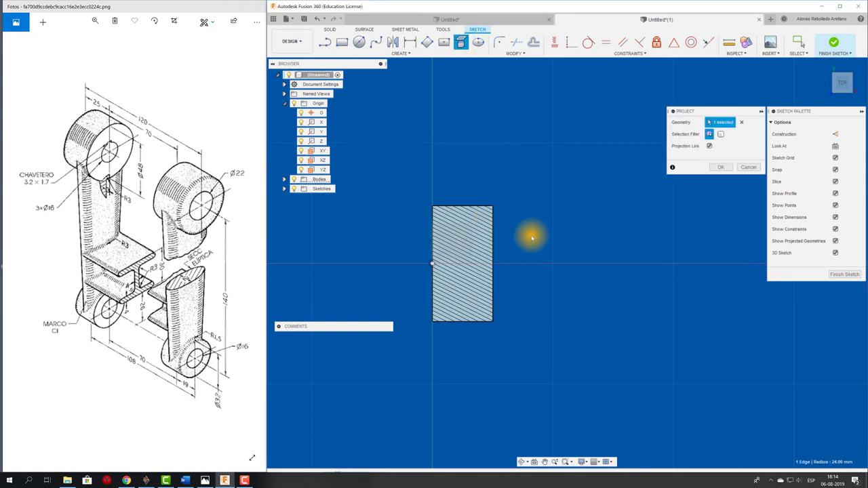
pyautogui.click(731, 170)
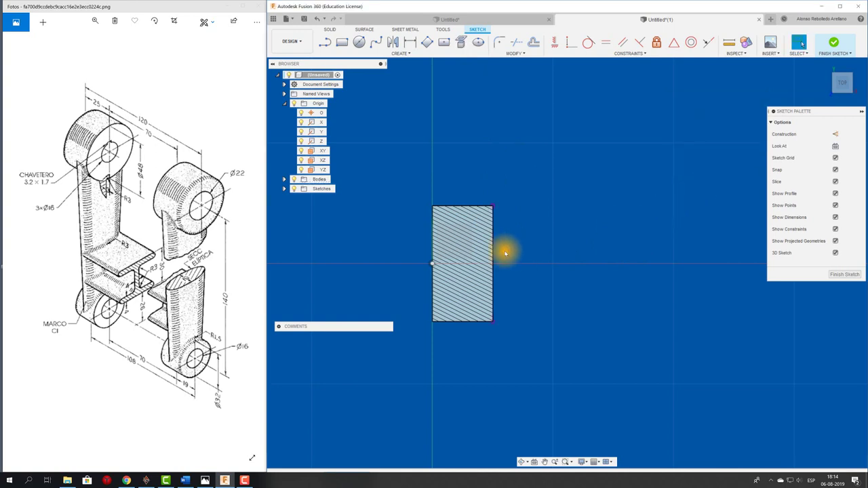
pyautogui.scroll(1, 504, 248)
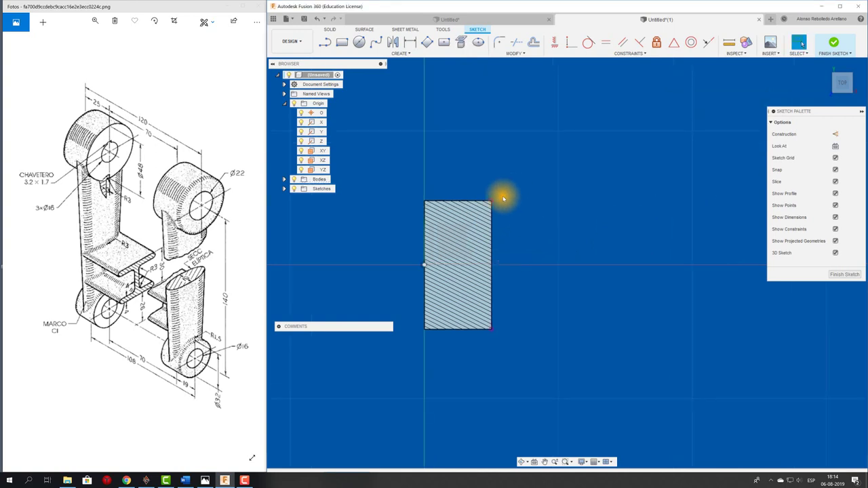
pyautogui.press('l')
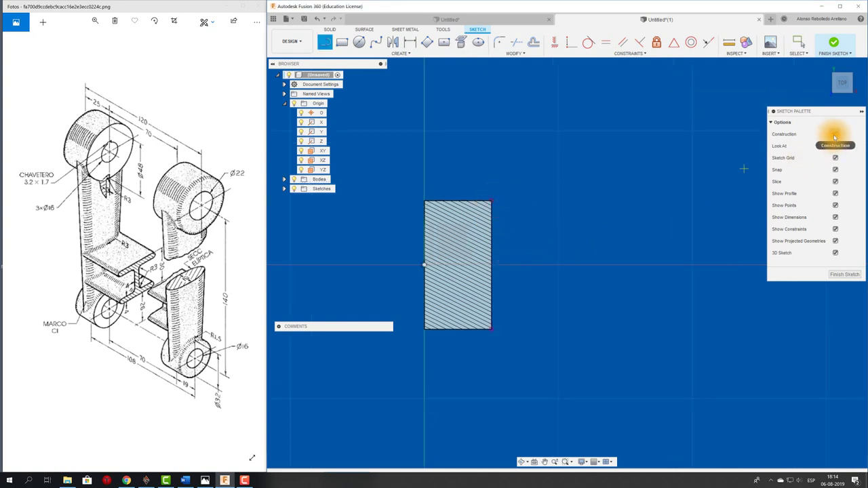
pyautogui.click(834, 134)
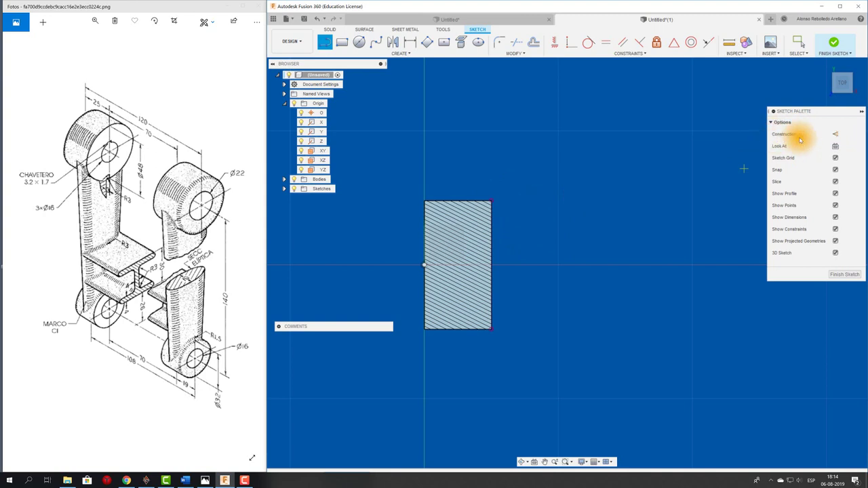
pyautogui.click(492, 201)
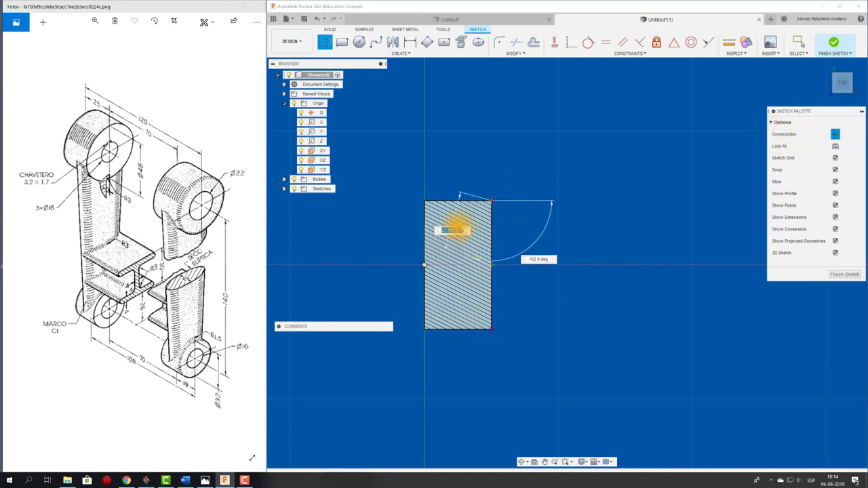
pyautogui.click(424, 202)
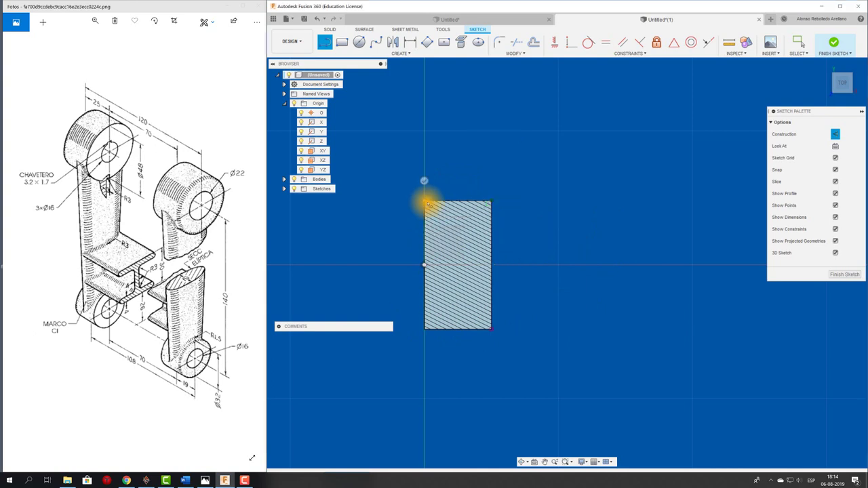
pyautogui.press('Escape')
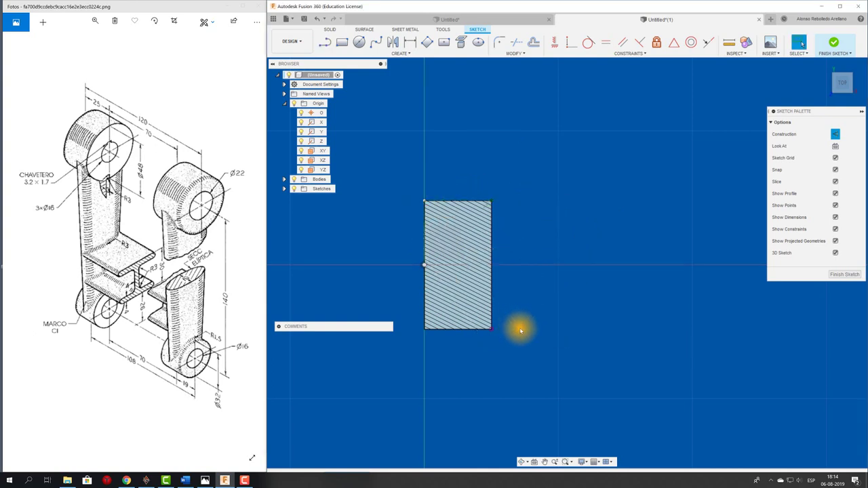
pyautogui.click(424, 330)
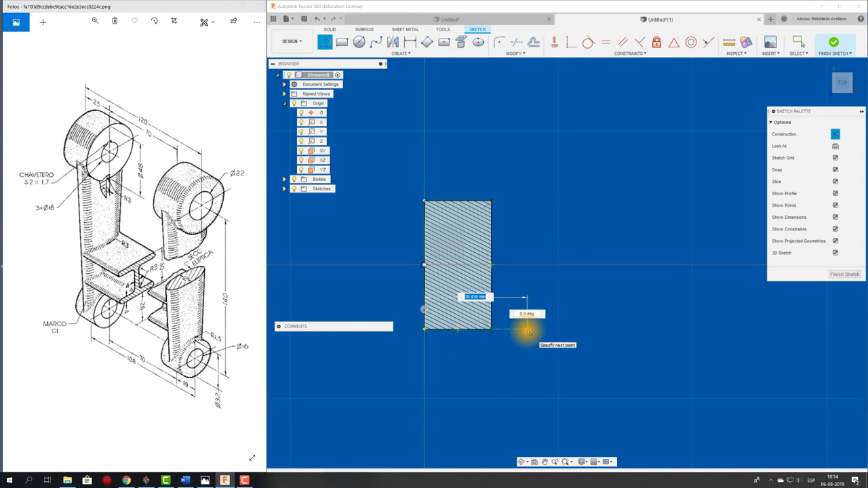
pyautogui.press('Escape')
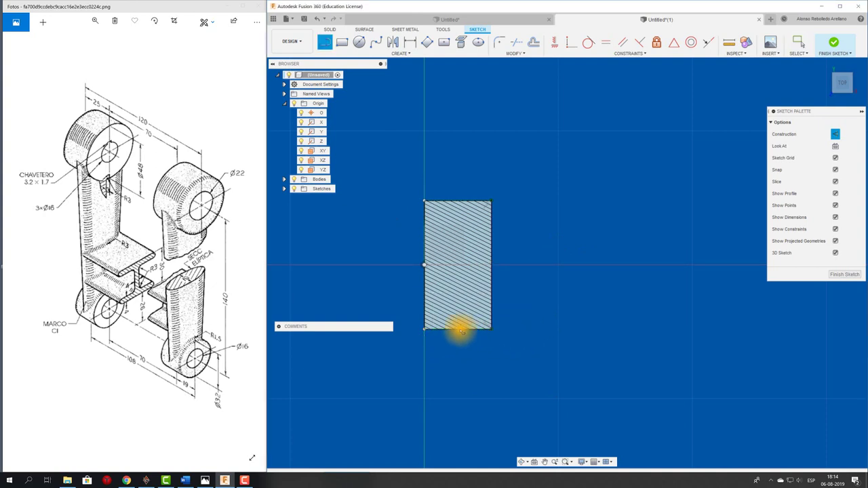
pyautogui.click(460, 330)
pyautogui.press('Escape')
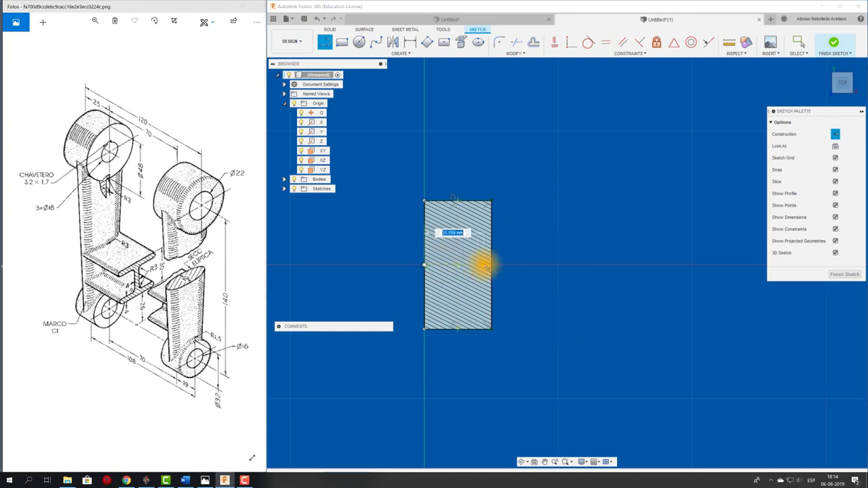
pyautogui.press('Escape')
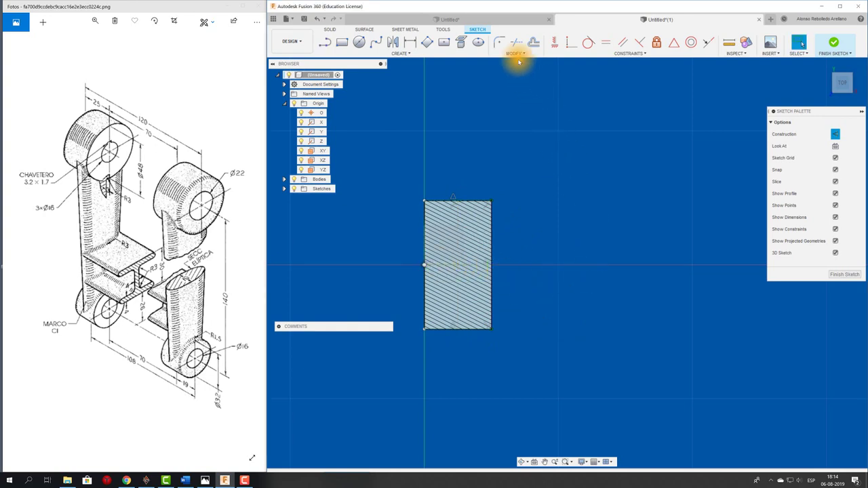
# Step: Draw an ellipse with its axis point on the section's top edge
pyautogui.click(479, 43)
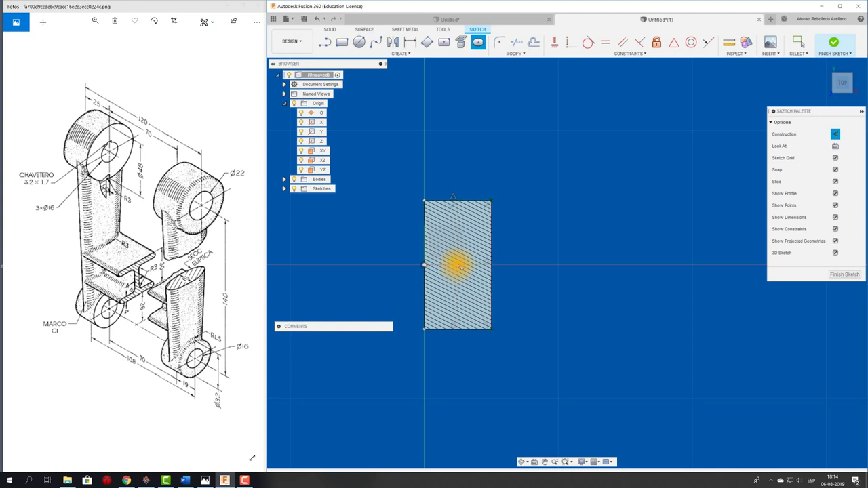
pyautogui.click(457, 202)
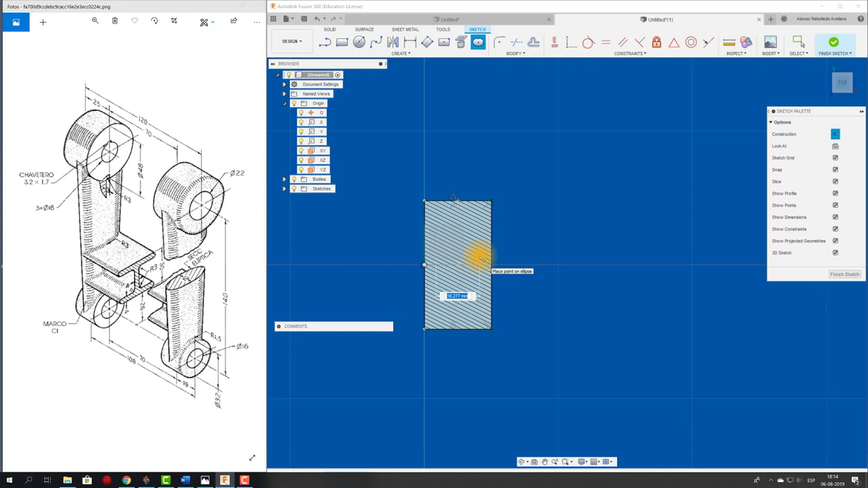
pyautogui.press('Escape')
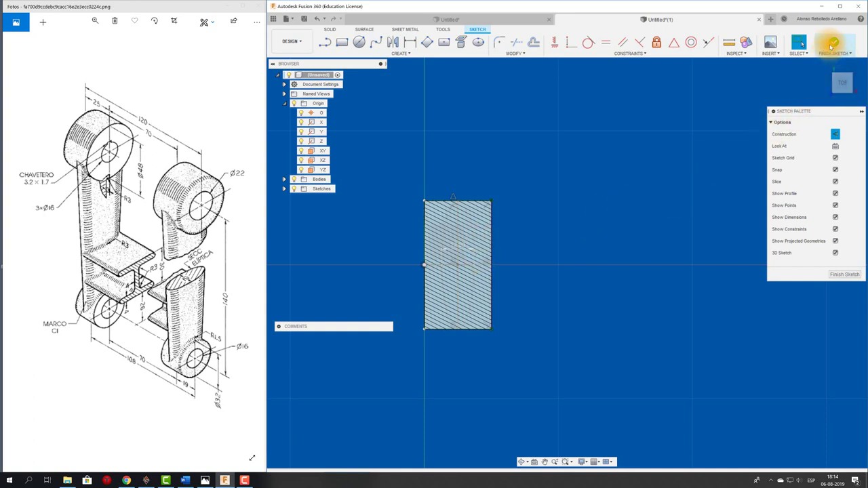
# Step: Reopen the sketch, make the 102.941 mm elliptical curve construction geometry, and finish it
pyautogui.click(833, 45)
pyautogui.moveTo(575, 259)
pyautogui.keyDown('shift'); pyautogui.mouseDown(button='middle')
pyautogui.moveTo(502, 259)
pyautogui.moveTo(337, 382)
pyautogui.moveTo(447, 373)
pyautogui.moveTo(542, 229)
pyautogui.mouseUp(button='middle'); pyautogui.keyUp('shift')
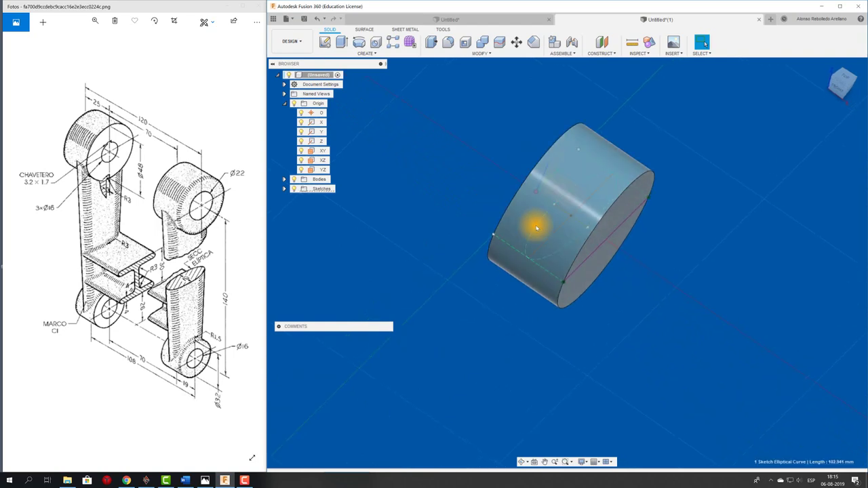
pyautogui.rightClick(536, 227)
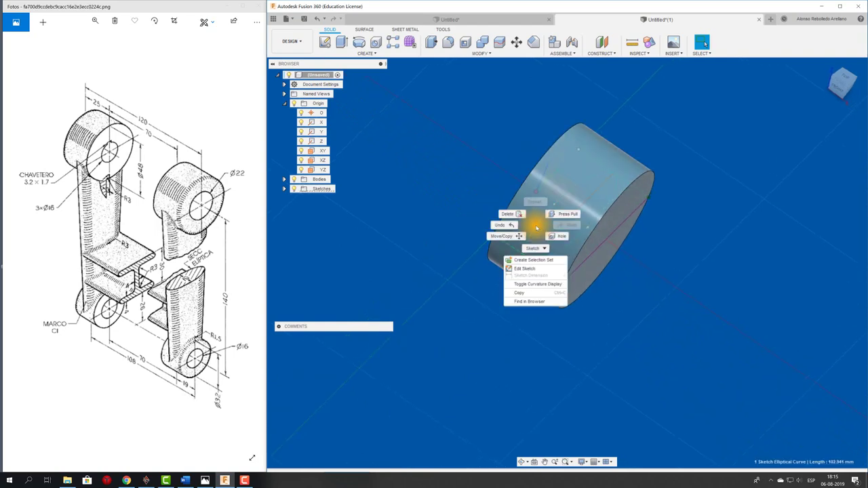
pyautogui.click(524, 269)
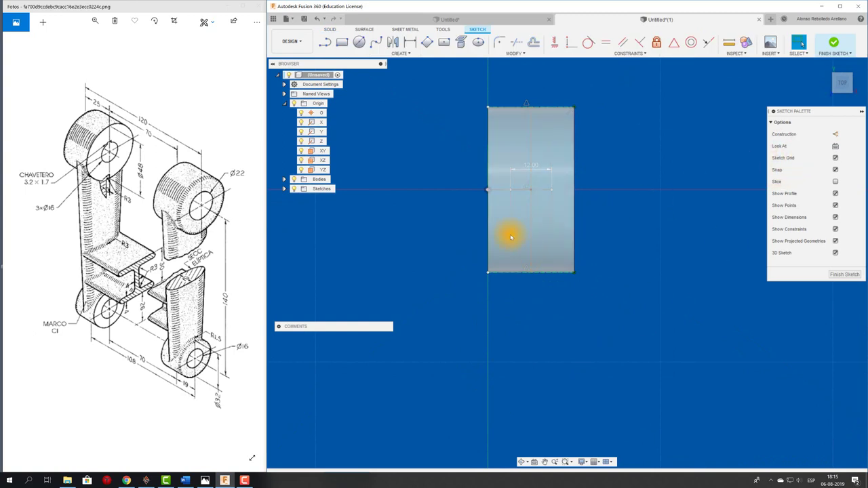
pyautogui.click(513, 232)
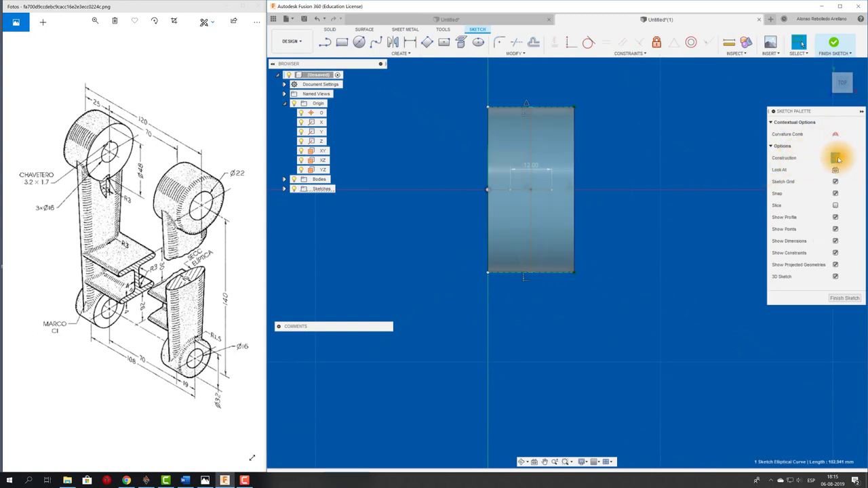
pyautogui.click(834, 158)
pyautogui.moveTo(701, 221)
pyautogui.keyDown('shift'); pyautogui.mouseDown(button='middle')
pyautogui.moveTo(700, 229)
pyautogui.moveTo(662, 233)
pyautogui.mouseUp(button='middle'); pyautogui.keyUp('shift')
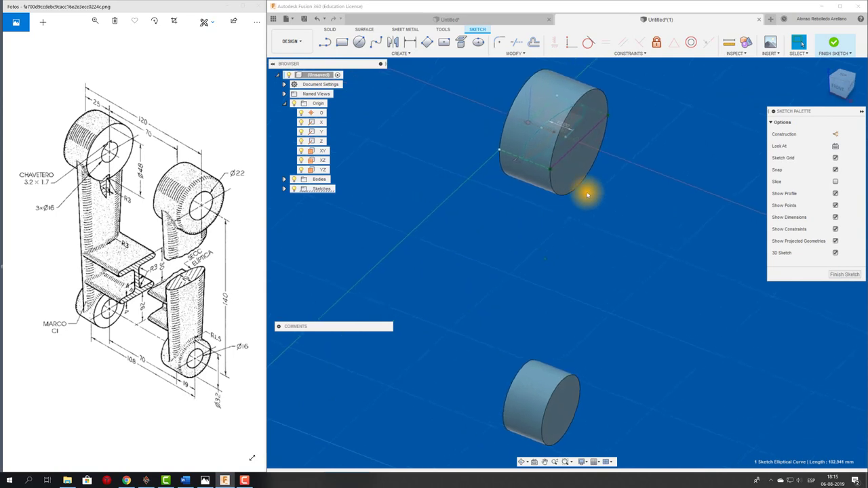
pyautogui.click(821, 50)
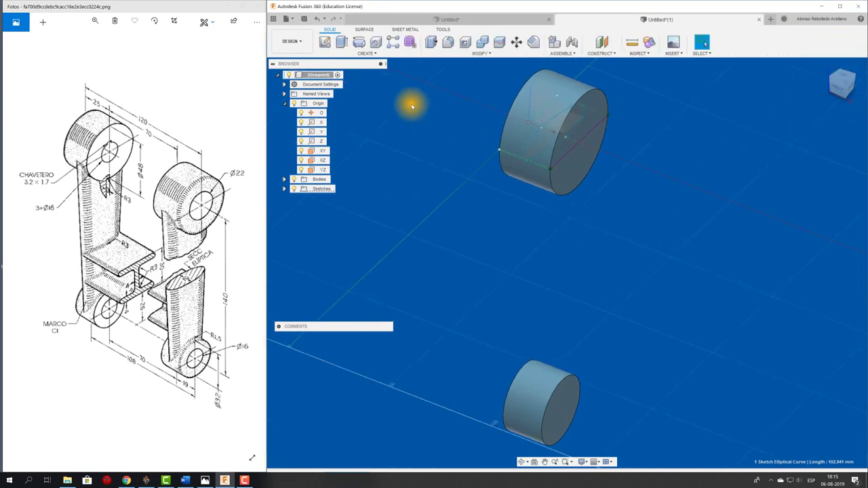
pyautogui.click(340, 44)
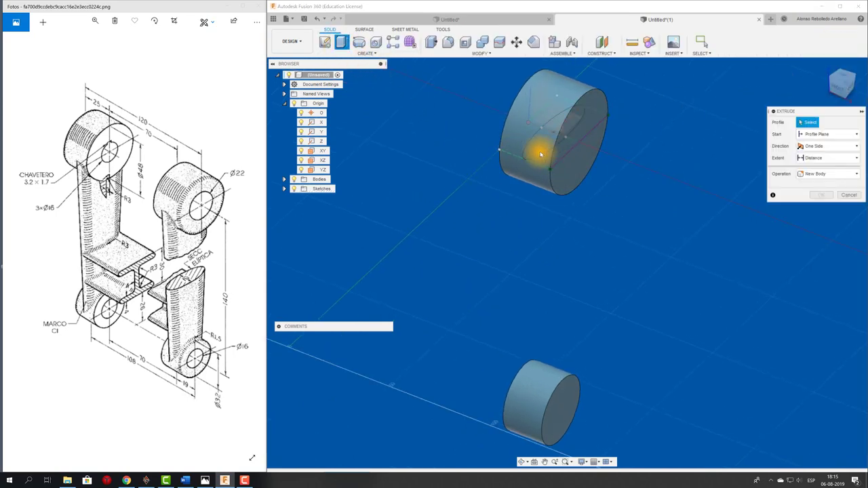
pyautogui.click(540, 154)
pyautogui.moveTo(548, 139); pyautogui.dragTo(575, 299)
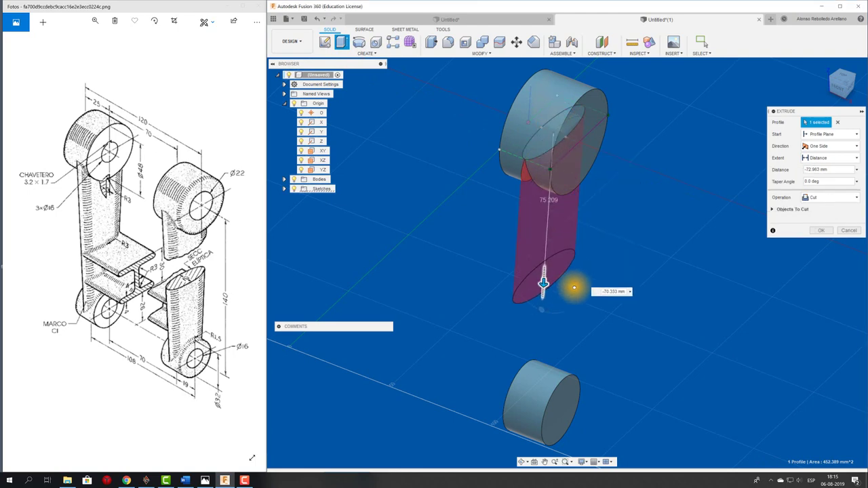
pyautogui.click(830, 197)
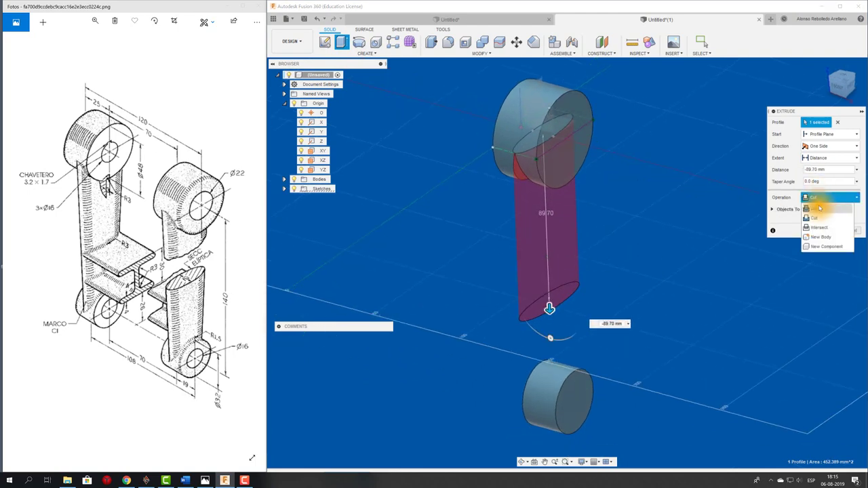
pyautogui.click(814, 208)
pyautogui.moveTo(664, 307)
pyautogui.keyDown('shift'); pyautogui.mouseDown(button='middle')
pyautogui.moveTo(581, 306)
pyautogui.moveTo(548, 294)
pyautogui.mouseUp(button='middle'); pyautogui.keyUp('shift')
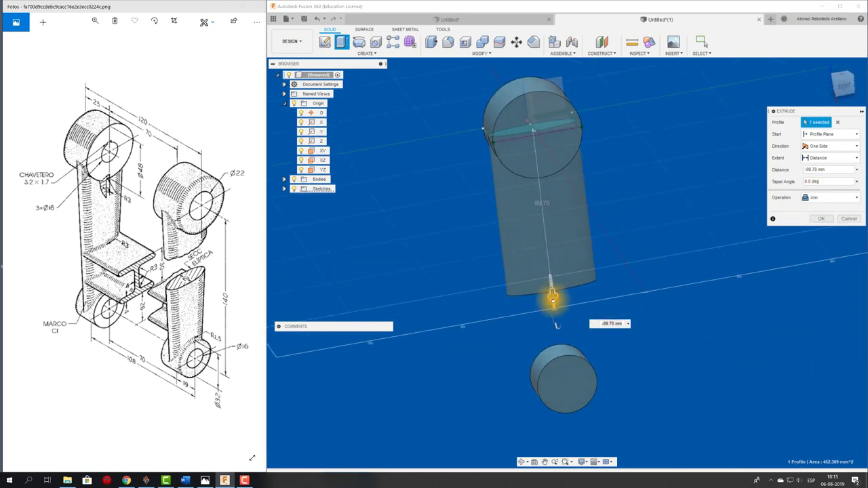
pyautogui.moveTo(552, 300); pyautogui.dragTo(562, 352)
pyautogui.moveTo(560, 248)
pyautogui.keyDown('shift'); pyautogui.mouseDown(button='middle')
pyautogui.moveTo(519, 339)
pyautogui.moveTo(513, 333)
pyautogui.mouseUp(button='middle'); pyautogui.keyUp('shift')
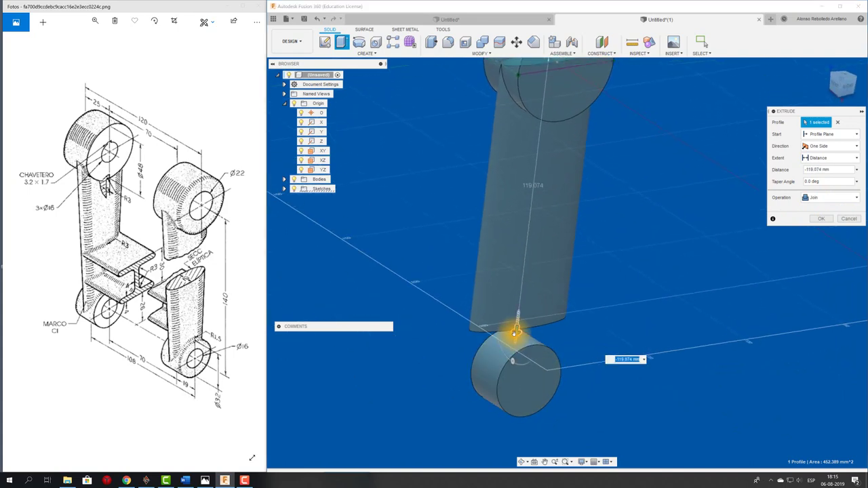
pyautogui.moveTo(513, 332); pyautogui.dragTo(517, 388)
pyautogui.keyDown('shift'); pyautogui.moveTo(516, 387); pyautogui.dragTo(655, 230, button='middle'); pyautogui.keyUp('shift')
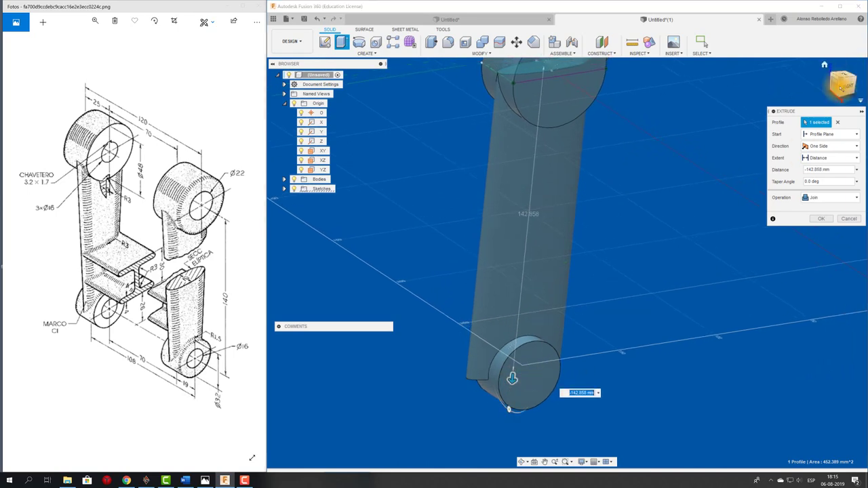
pyautogui.click(848, 85)
pyautogui.moveTo(694, 360)
pyautogui.mouseDown(button='middle')
pyautogui.moveTo(490, 273)
pyautogui.moveTo(465, 395)
pyautogui.moveTo(495, 410)
pyautogui.mouseUp(button='middle')
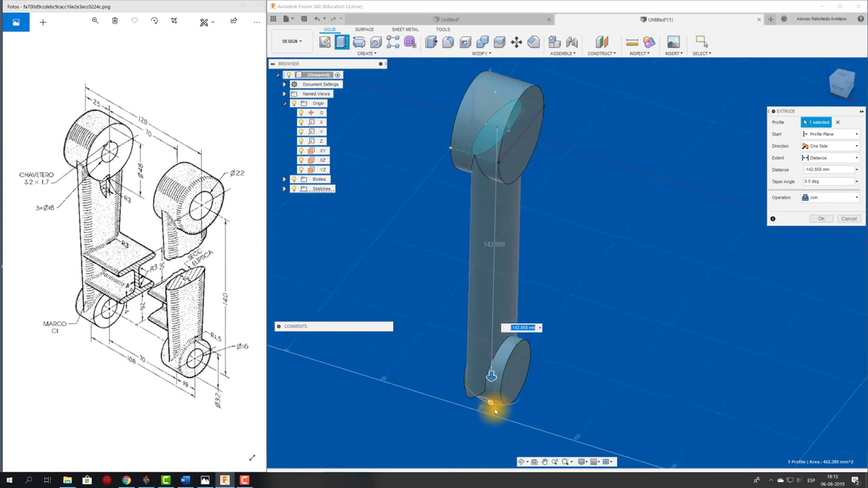
pyautogui.moveTo(489, 402); pyautogui.dragTo(494, 394)
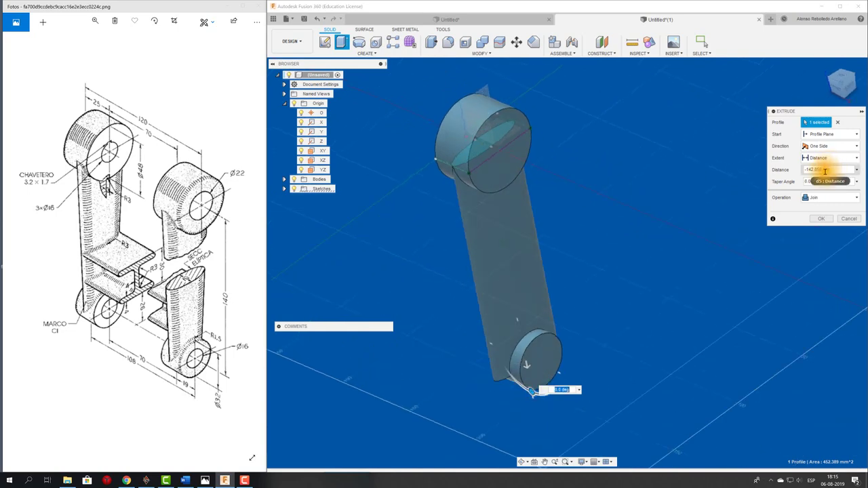
pyautogui.keyDown('shift'); pyautogui.moveTo(825, 181); pyautogui.dragTo(448, 337, button='middle'); pyautogui.keyUp('shift')
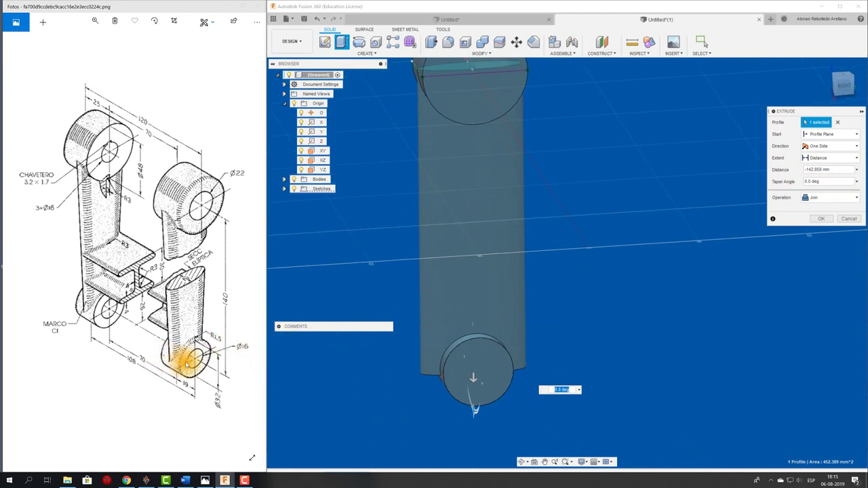
pyautogui.moveTo(481, 335)
pyautogui.keyDown('shift'); pyautogui.mouseDown(button='middle')
pyautogui.moveTo(484, 345)
pyautogui.moveTo(465, 329)
pyautogui.moveTo(470, 281)
pyautogui.moveTo(474, 287)
pyautogui.mouseUp(button='middle'); pyautogui.keyUp('shift')
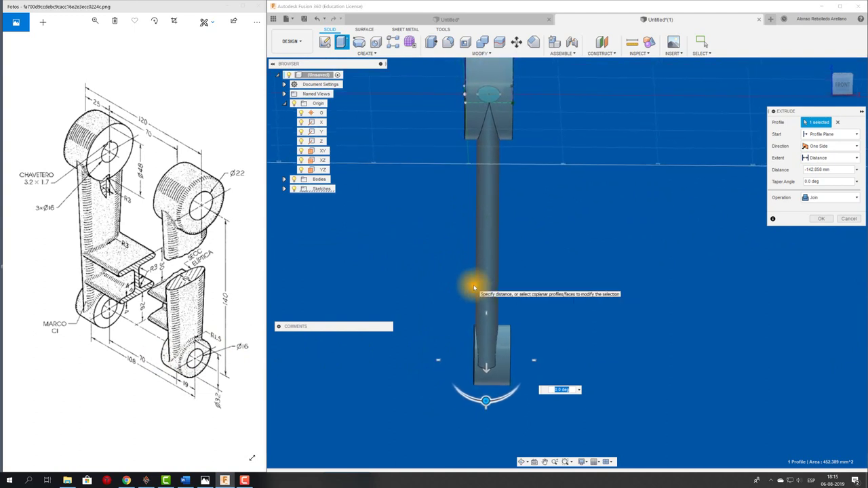
pyautogui.moveTo(474, 287)
pyautogui.keyDown('shift'); pyautogui.mouseDown(button='middle')
pyautogui.moveTo(470, 281)
pyautogui.moveTo(38, 309)
pyautogui.mouseUp(button='middle'); pyautogui.keyUp('shift')
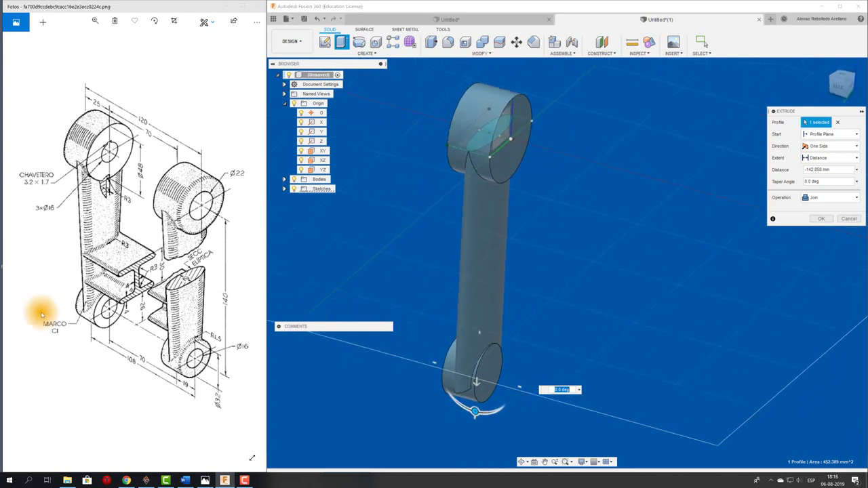
pyautogui.moveTo(385, 372)
pyautogui.keyDown('shift'); pyautogui.mouseDown(button='middle')
pyautogui.moveTo(484, 397)
pyautogui.moveTo(779, 258)
pyautogui.mouseUp(button='middle'); pyautogui.keyUp('shift')
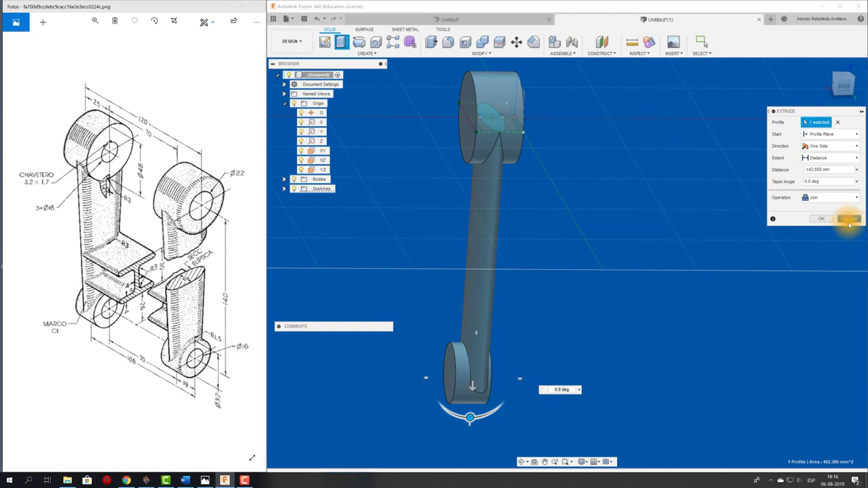
pyautogui.click(848, 219)
pyautogui.moveTo(667, 300)
pyautogui.keyDown('shift'); pyautogui.mouseDown(button='middle')
pyautogui.moveTo(483, 252)
pyautogui.moveTo(498, 197)
pyautogui.moveTo(377, 118)
pyautogui.mouseUp(button='middle'); pyautogui.keyUp('shift')
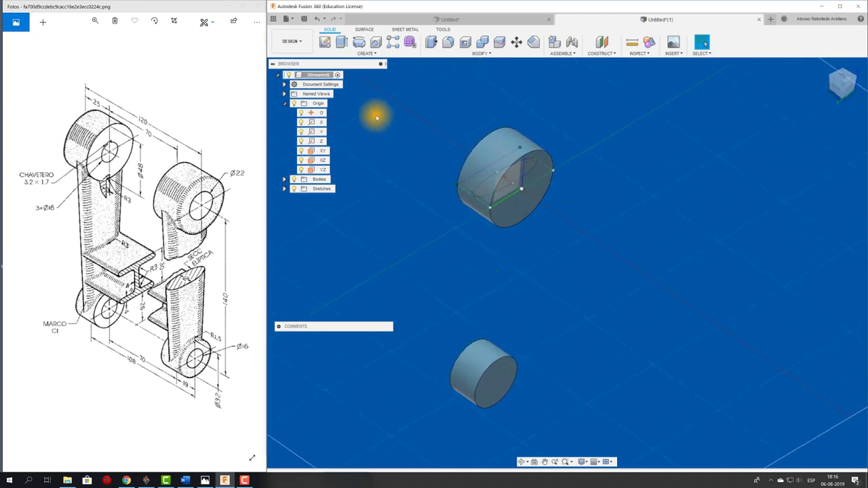
# Step: Add a construction plane -140 mm from XY at the lower cylinder and begin a sketch
pyautogui.keyDown('shift'); pyautogui.moveTo(440, 43); pyautogui.dragTo(624, 43, button='middle'); pyautogui.keyUp('shift')
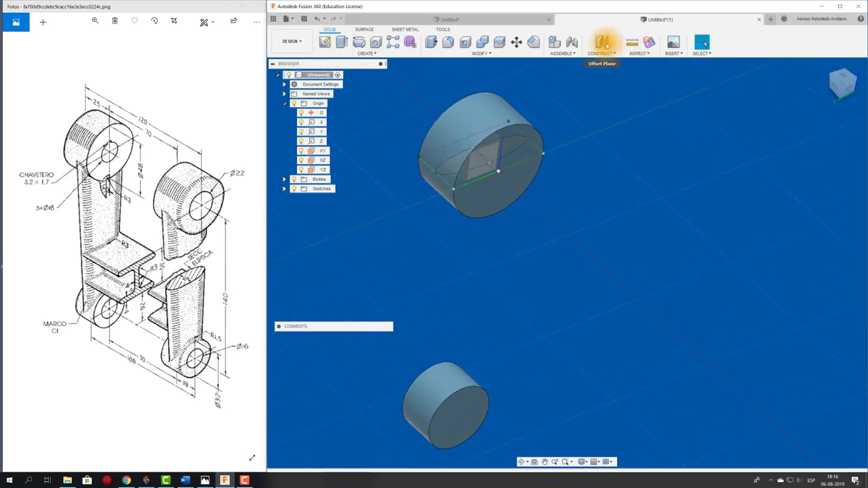
pyautogui.click(606, 45)
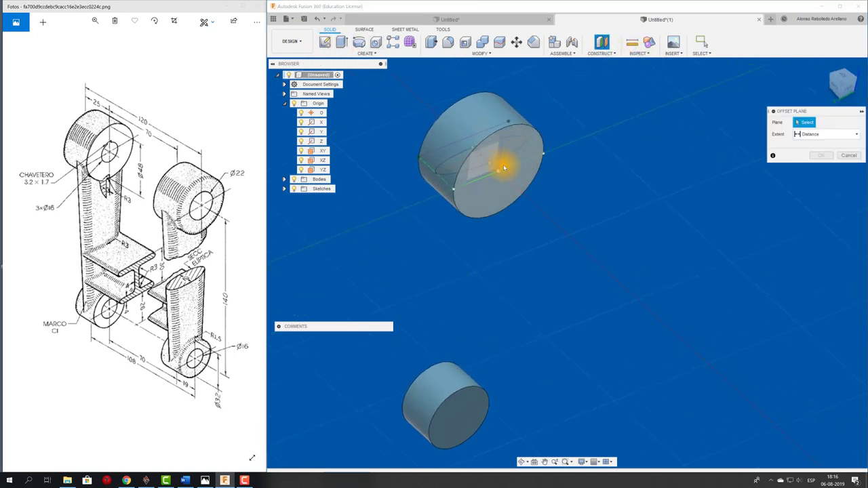
pyautogui.click(320, 170)
pyautogui.click(852, 167)
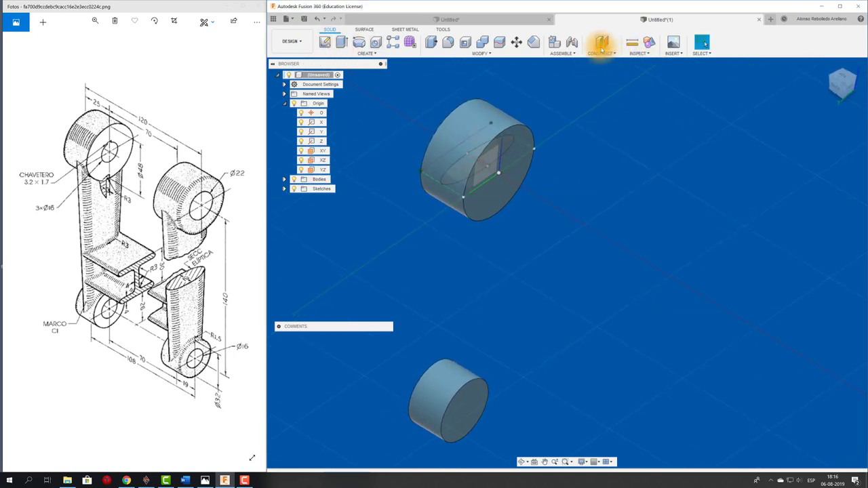
pyautogui.click(601, 42)
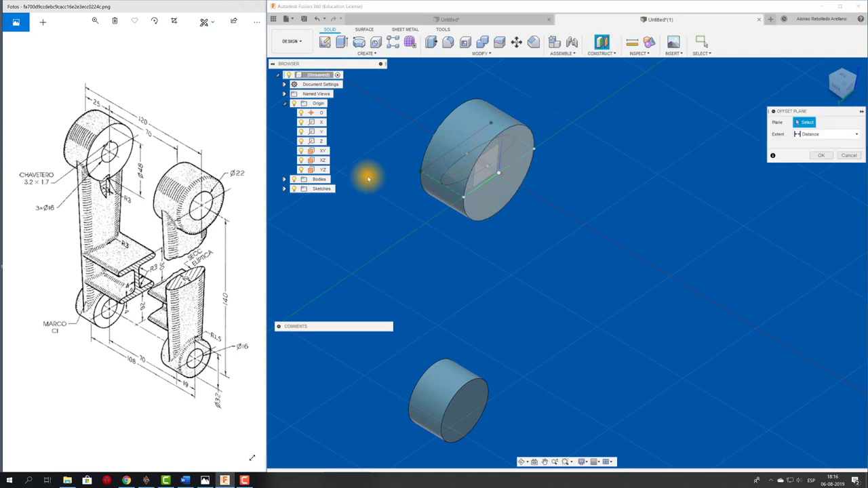
pyautogui.click(319, 150)
pyautogui.moveTo(500, 175); pyautogui.dragTo(489, 288)
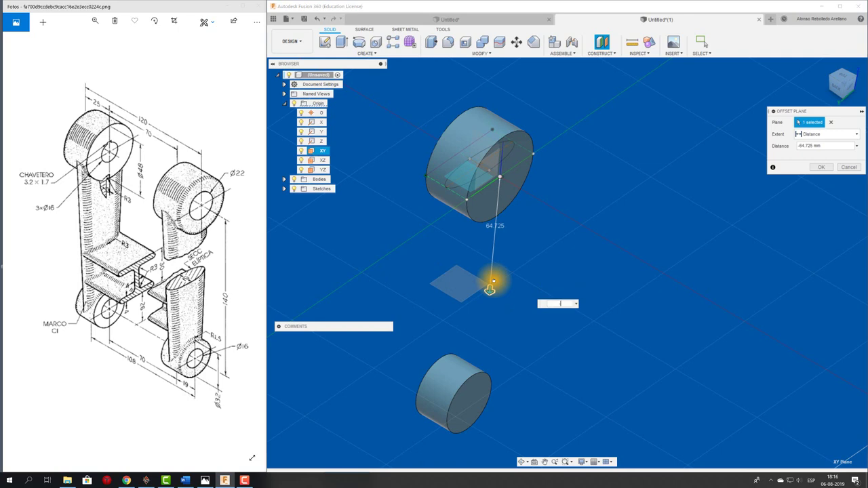
pyautogui.press('Return')
pyautogui.moveTo(486, 278)
pyautogui.keyDown('shift'); pyautogui.mouseDown(button='middle')
pyautogui.moveTo(489, 387)
pyautogui.moveTo(501, 404)
pyautogui.moveTo(373, 132)
pyautogui.moveTo(379, 141)
pyautogui.mouseUp(button='middle'); pyautogui.keyUp('shift')
pyautogui.click(325, 42)
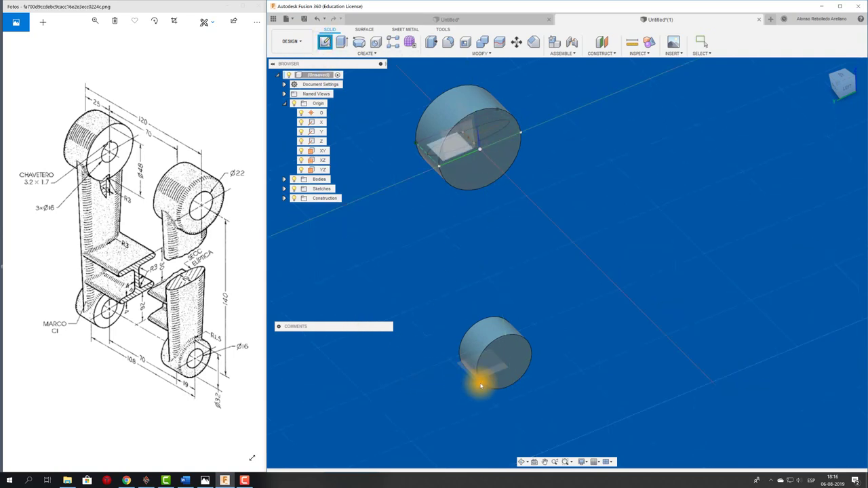
# Step: Sketch on the offset plane with Slice on and project the existing ellipse
pyautogui.click(467, 381)
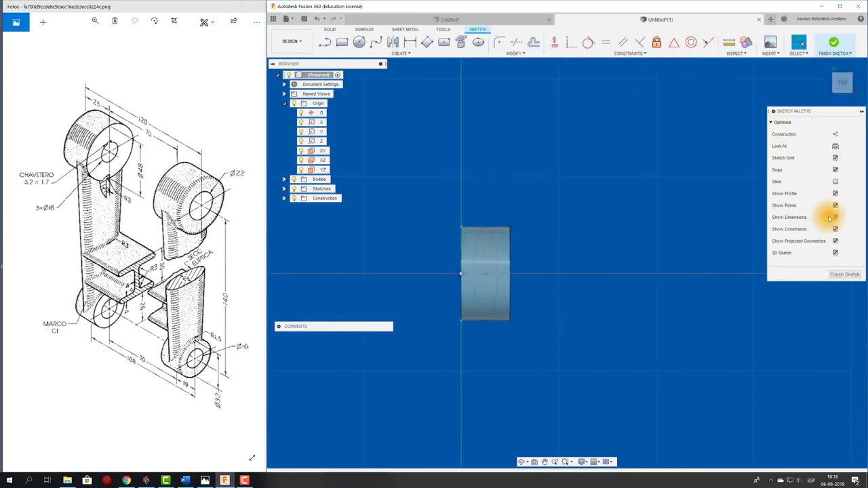
pyautogui.click(837, 182)
pyautogui.scroll(2, 556, 265)
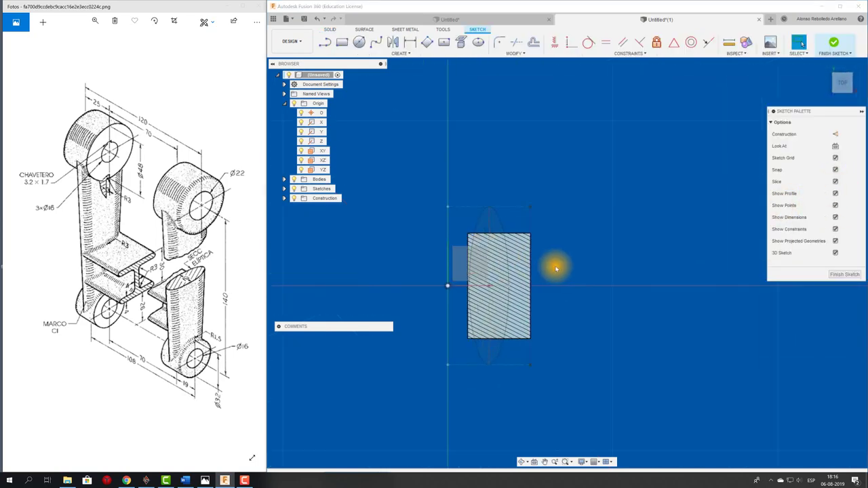
pyautogui.scroll(2, 556, 265)
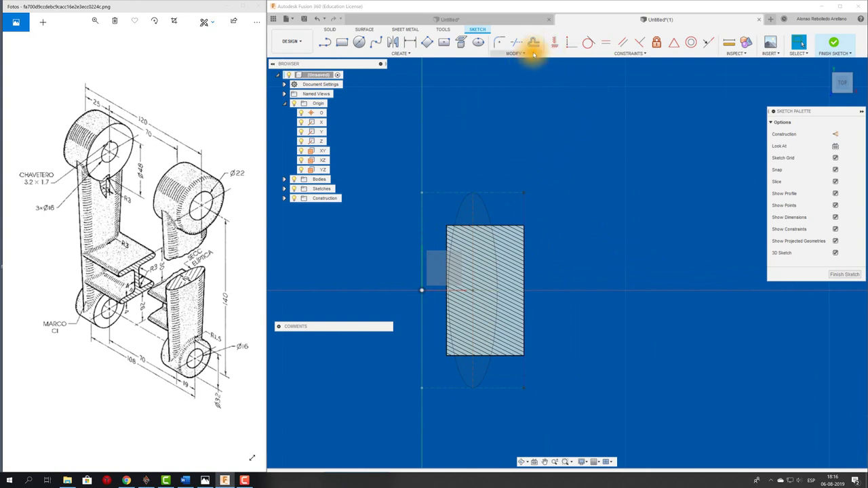
pyautogui.click(461, 43)
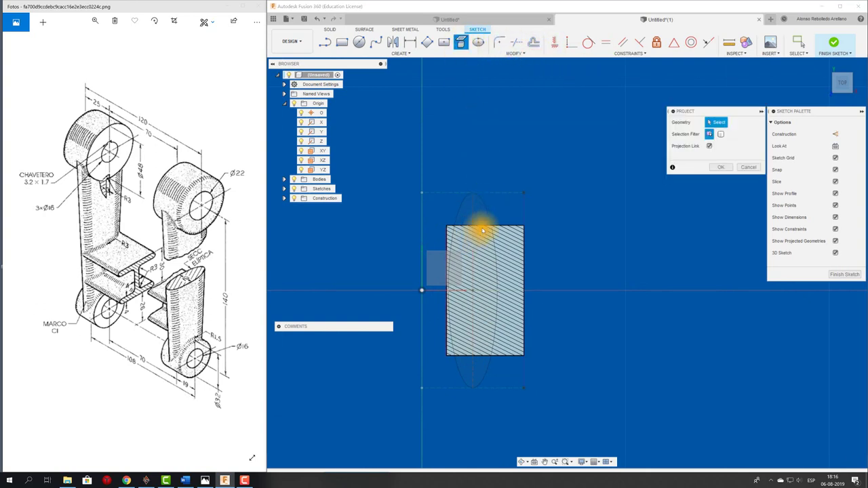
pyautogui.click(473, 292)
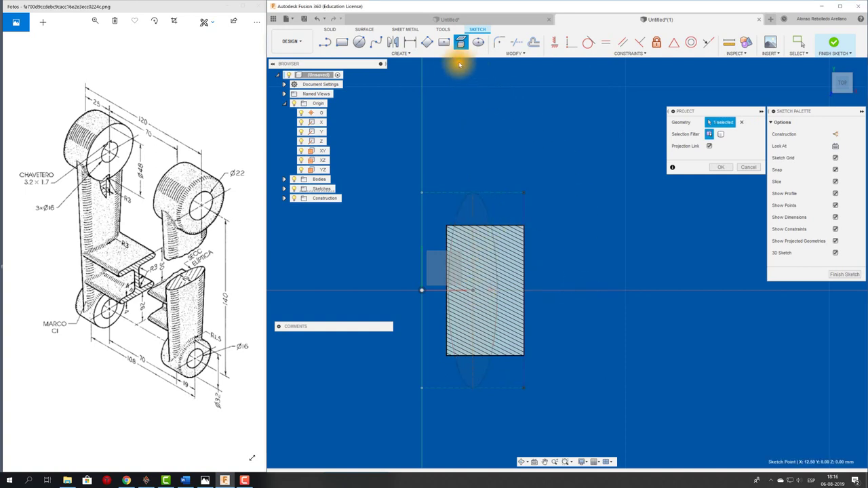
pyautogui.click(477, 42)
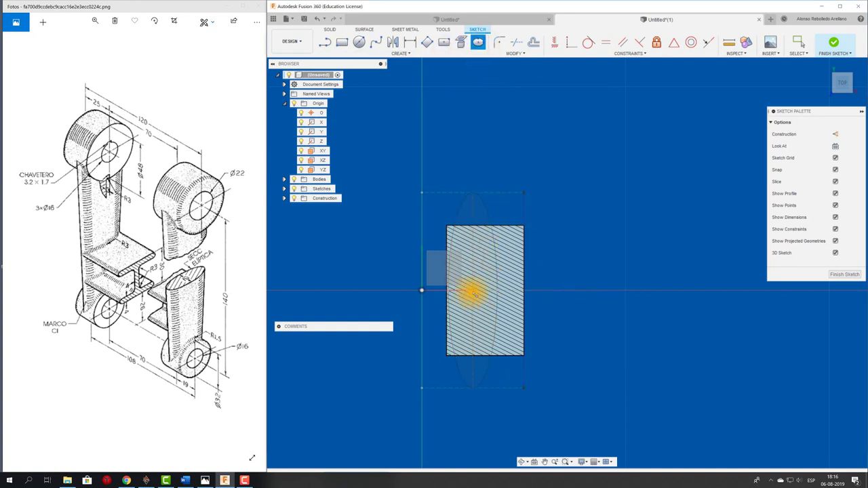
# Step: Project the rectangle's vertical edges, then try and cancel construction lines
pyautogui.click(473, 291)
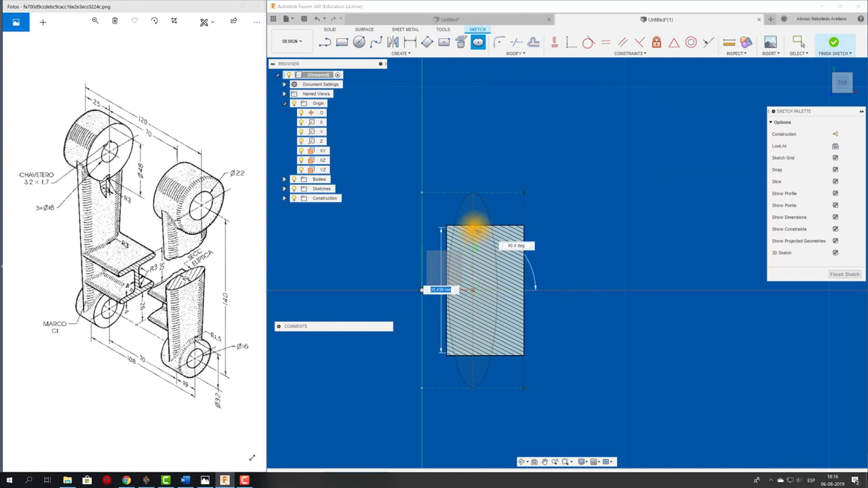
pyautogui.press('Escape')
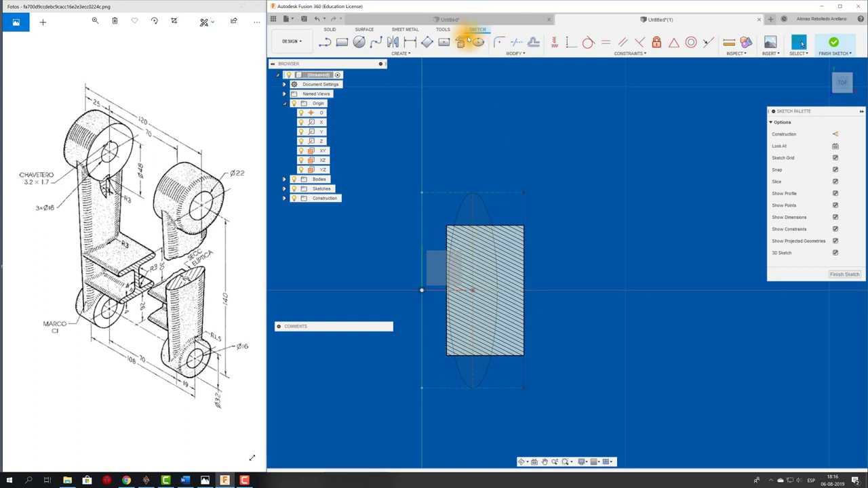
pyautogui.press('p')
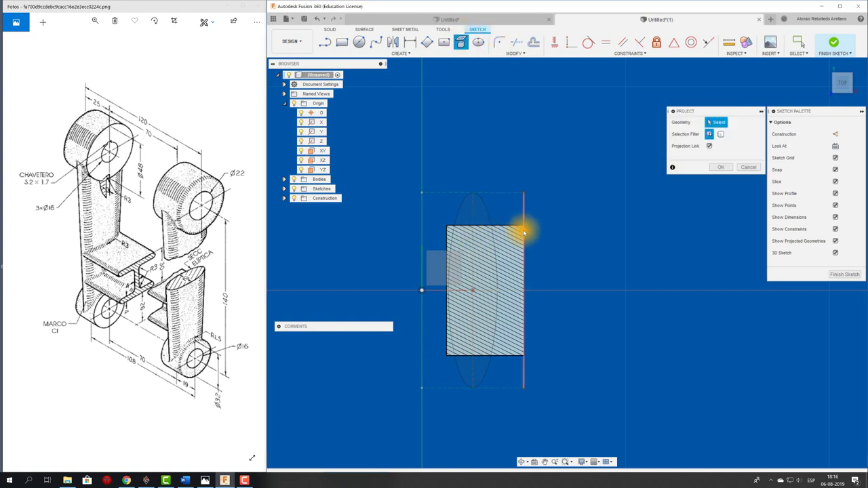
pyautogui.click(524, 232)
pyautogui.click(447, 232)
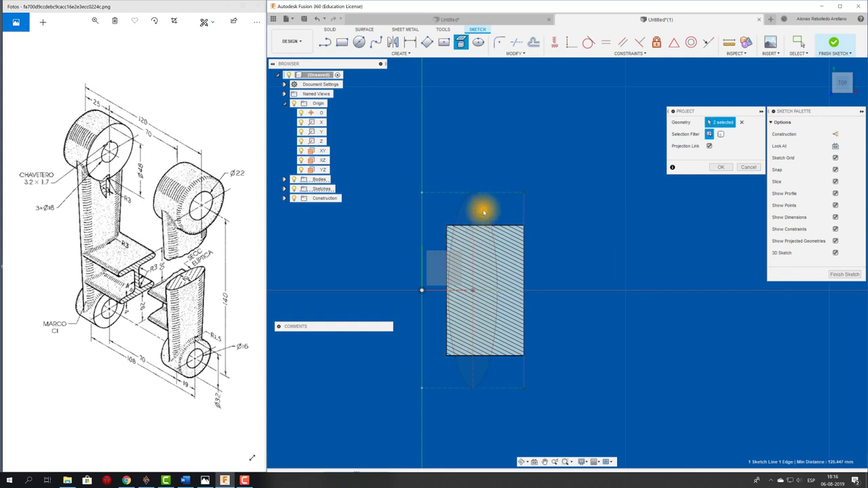
pyautogui.press('l')
pyautogui.click(447, 225)
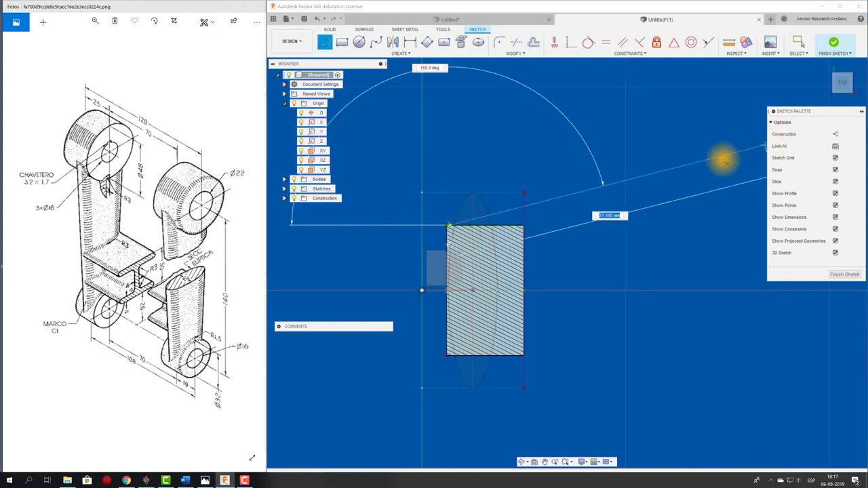
pyautogui.press('Escape')
pyautogui.click(835, 135)
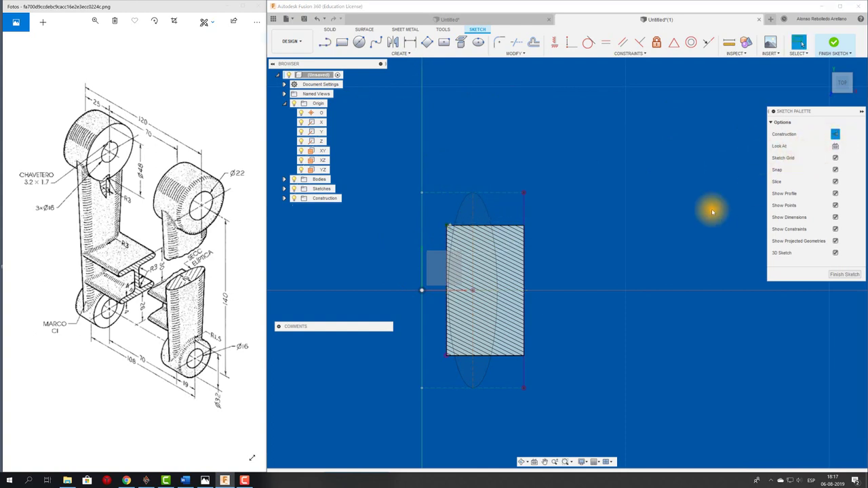
pyautogui.press('l')
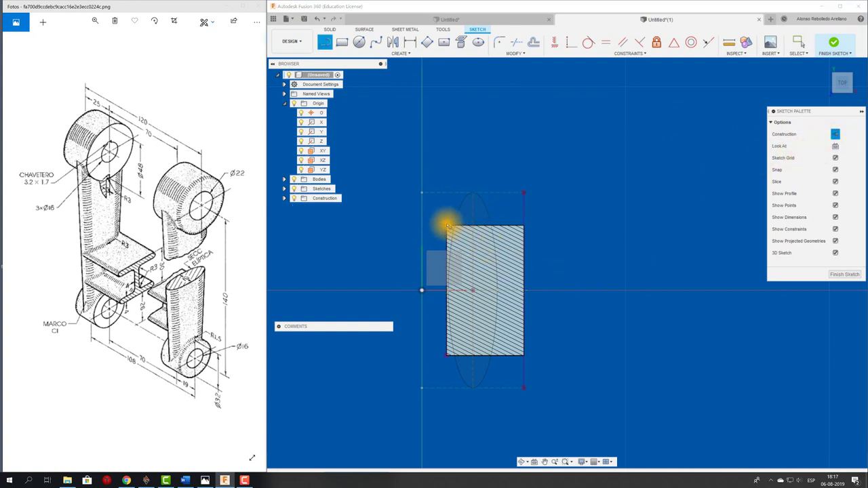
pyautogui.click(448, 225)
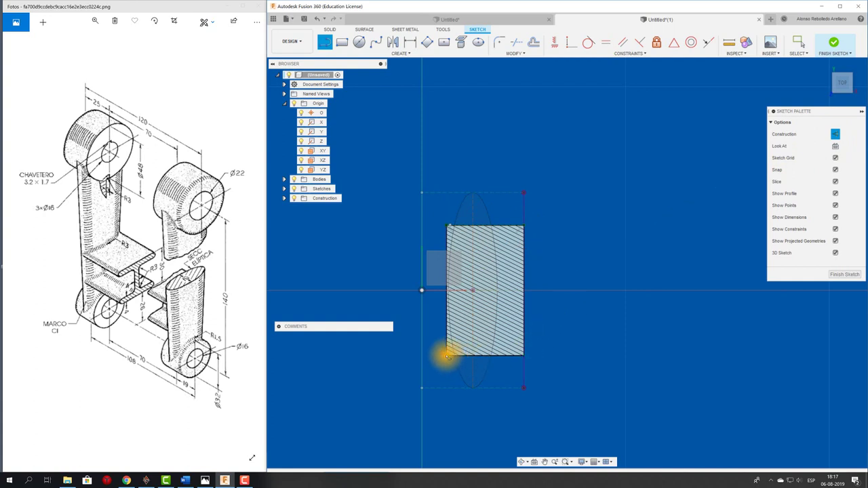
pyautogui.press('Escape')
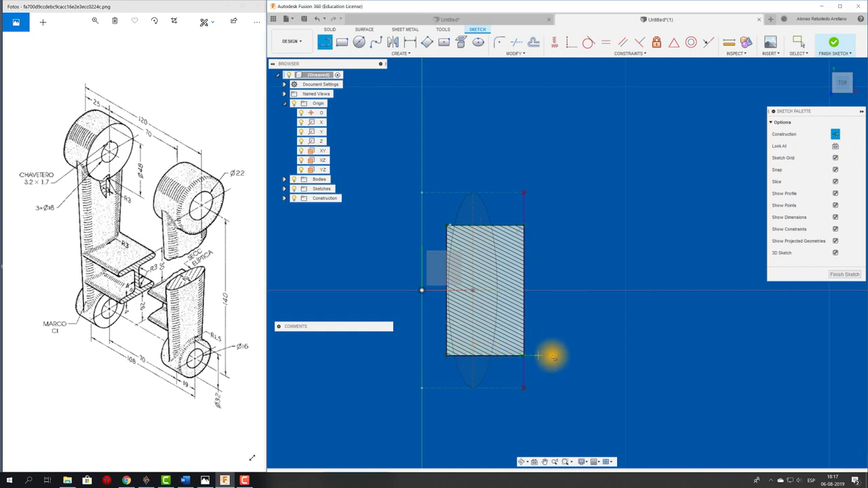
# Step: Draw a normal-geometry ellipse on the projected outline and finish the sketch
pyautogui.click(478, 42)
pyautogui.click(836, 135)
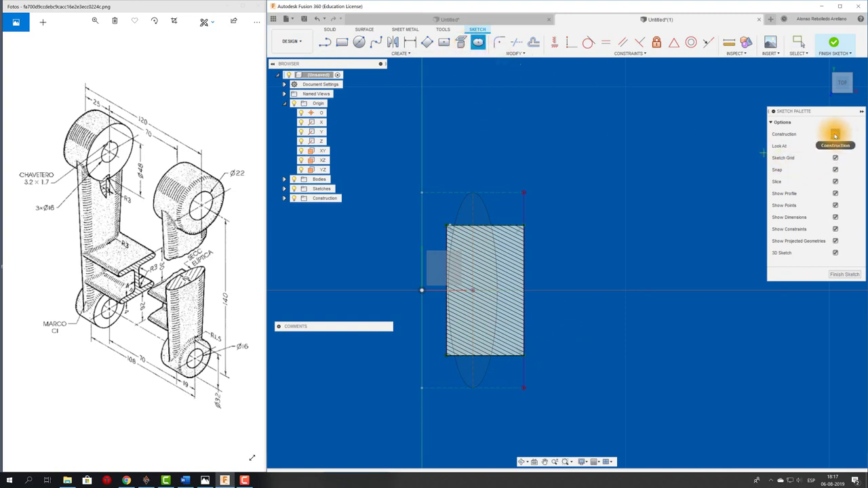
pyautogui.click(475, 228)
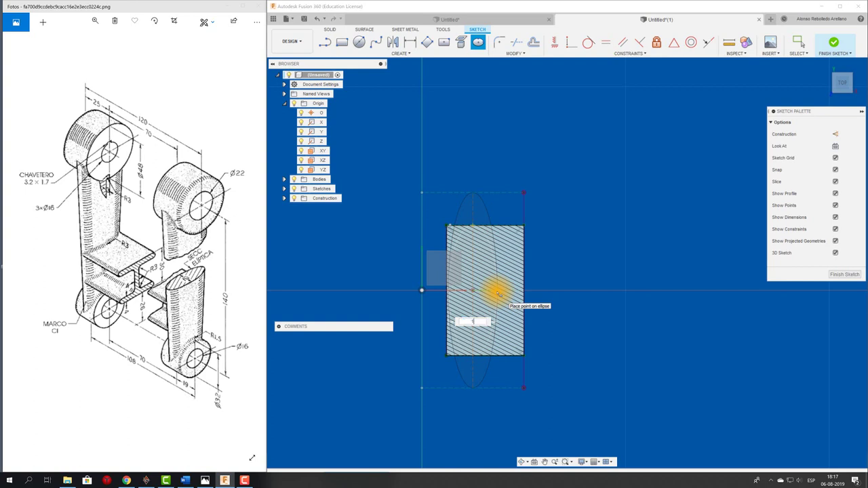
pyautogui.write('12')
pyautogui.press('Escape')
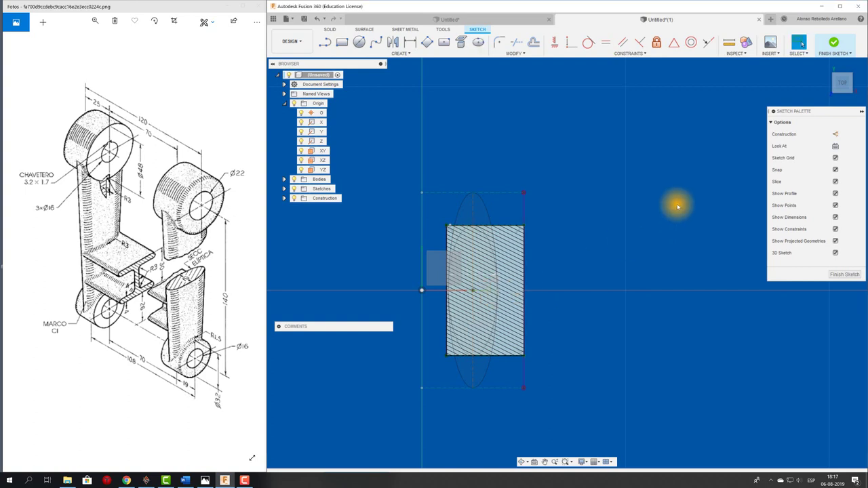
pyautogui.click(834, 44)
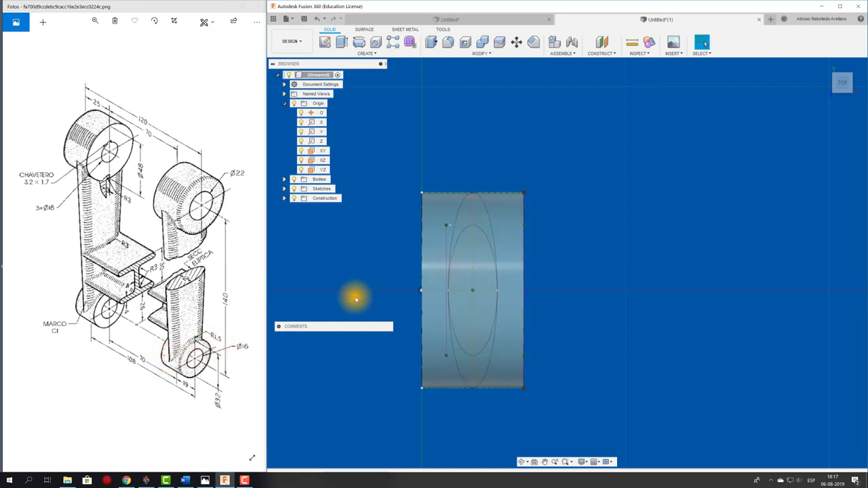
# Step: Loft from the upper cylinder's elliptical profile to the lower one's, joined to the body
pyautogui.press('F6')
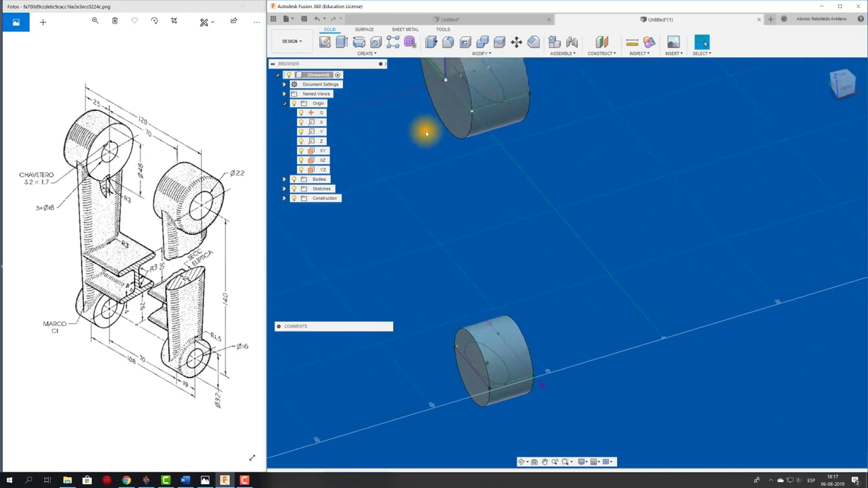
pyautogui.click(381, 54)
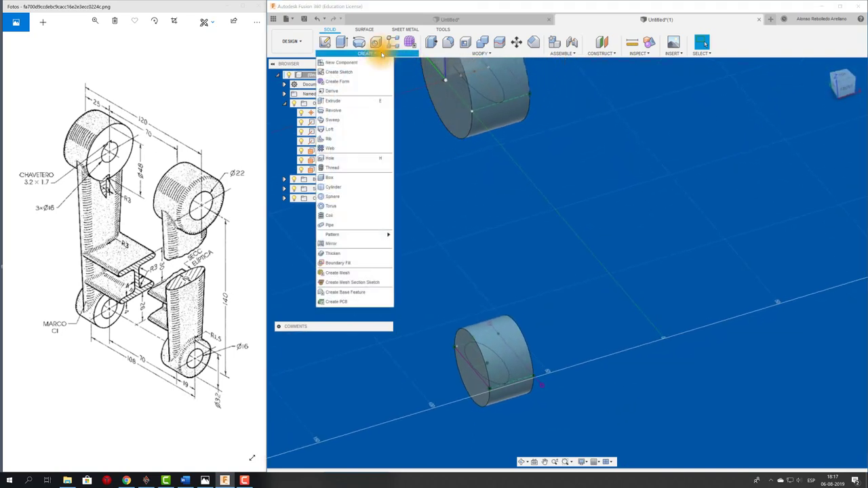
pyautogui.click(358, 129)
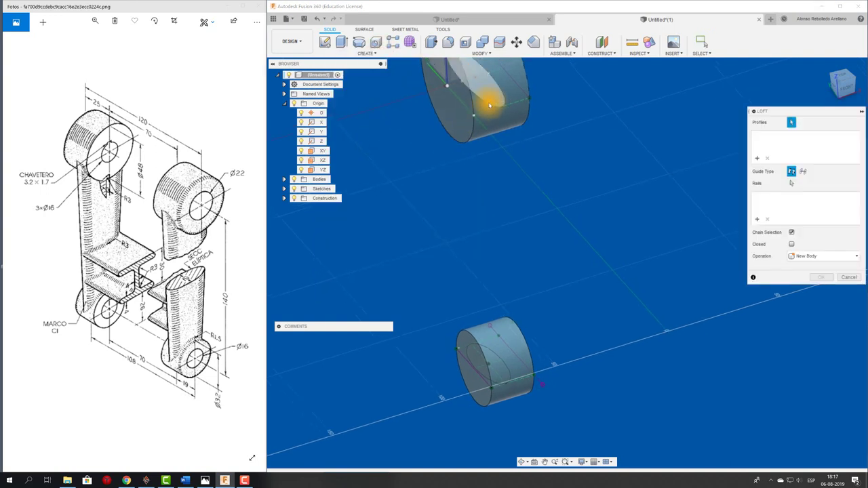
pyautogui.keyDown('shift'); pyautogui.moveTo(489, 105); pyautogui.dragTo(504, 140, button='middle'); pyautogui.keyUp('shift')
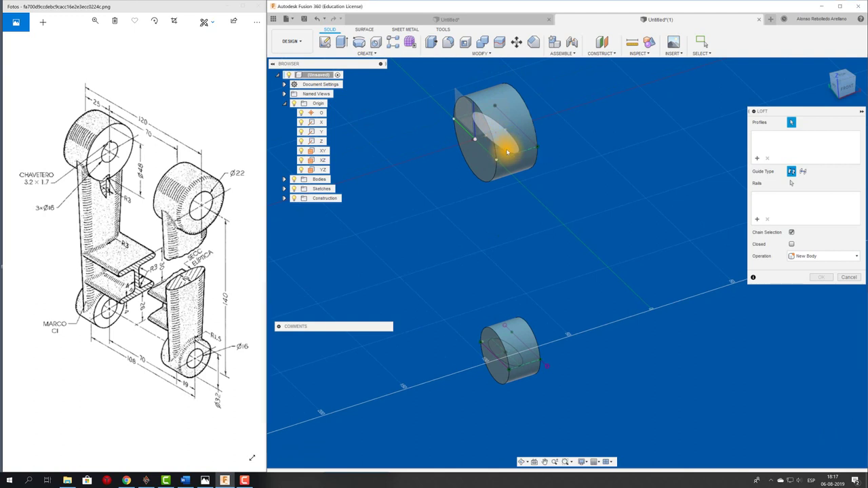
pyautogui.click(507, 152)
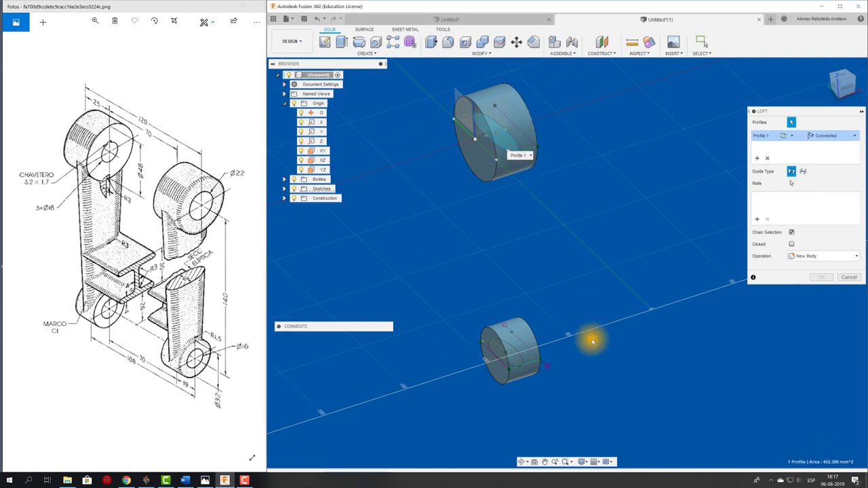
pyautogui.click(507, 346)
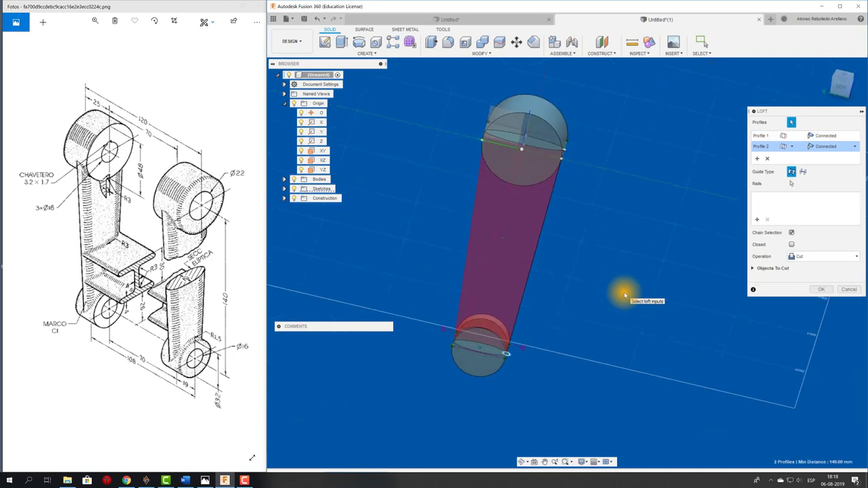
pyautogui.click(820, 259)
pyautogui.click(805, 268)
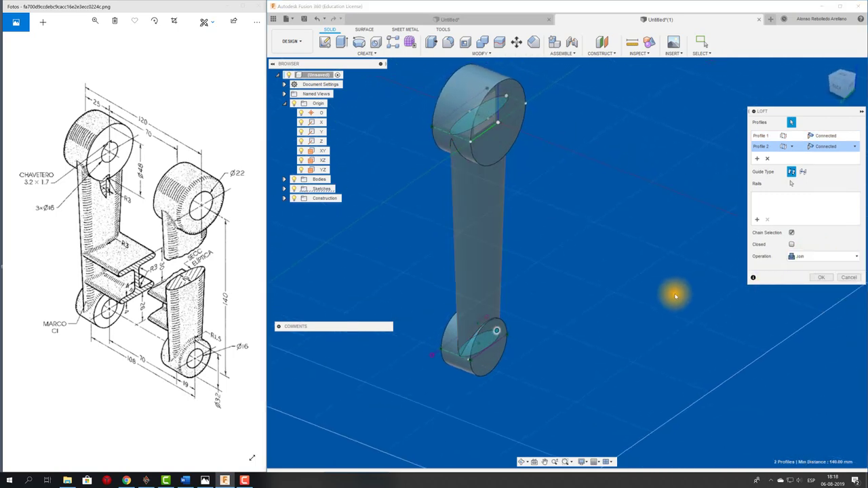
pyautogui.click(823, 277)
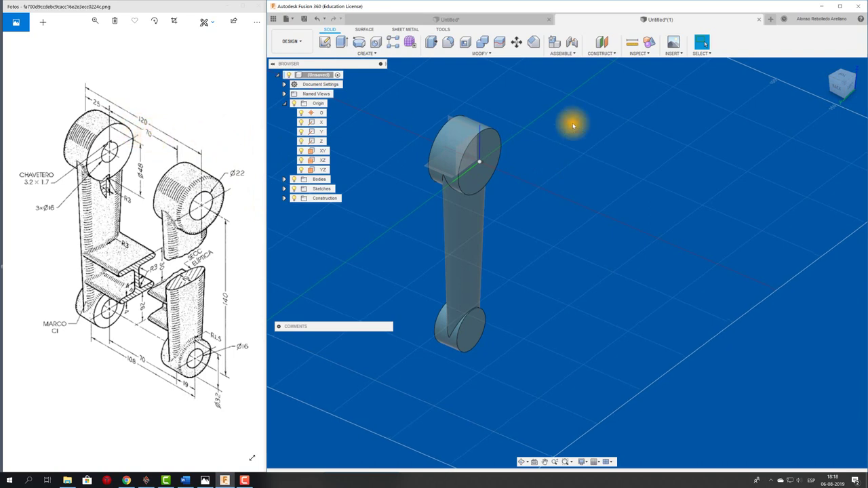
# Step: Create a construction plane offset outward from the cylinder end face
pyautogui.click(602, 43)
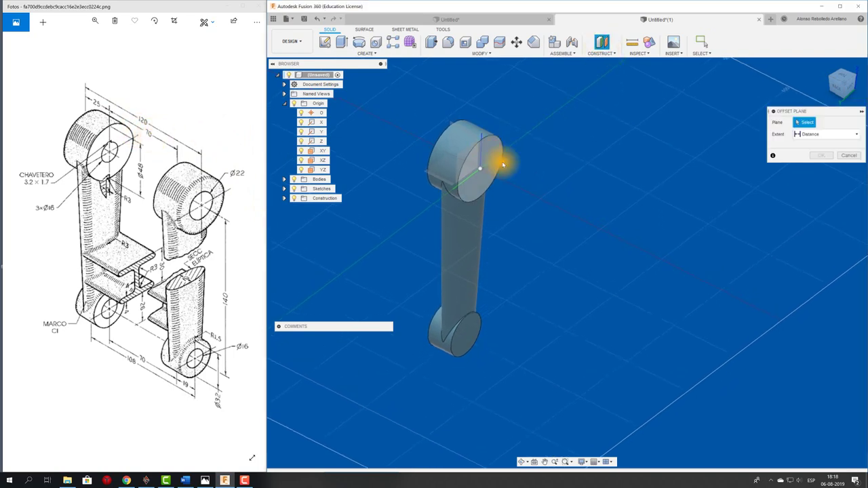
pyautogui.click(502, 164)
pyautogui.moveTo(491, 171); pyautogui.dragTo(535, 188)
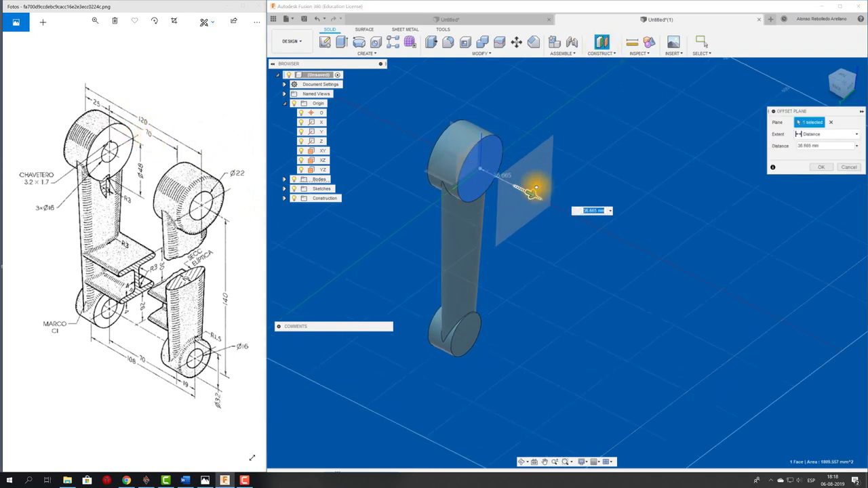
pyautogui.press('Return')
# Step: Start a Mirror of faces and select the top and bottom cylinder faces
pyautogui.moveTo(535, 184)
pyautogui.keyDown('shift'); pyautogui.mouseDown(button='middle')
pyautogui.moveTo(519, 113)
pyautogui.moveTo(480, 81)
pyautogui.mouseUp(button='middle'); pyautogui.keyUp('shift')
pyautogui.click(390, 56)
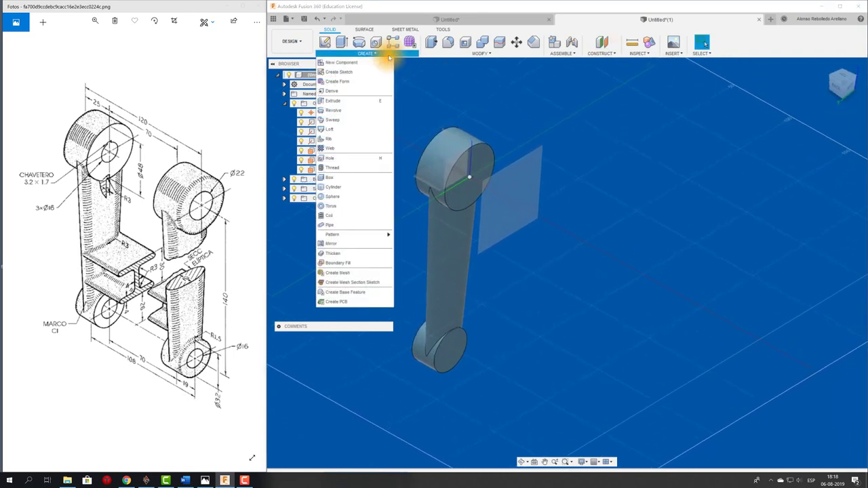
pyautogui.click(366, 244)
pyautogui.click(830, 123)
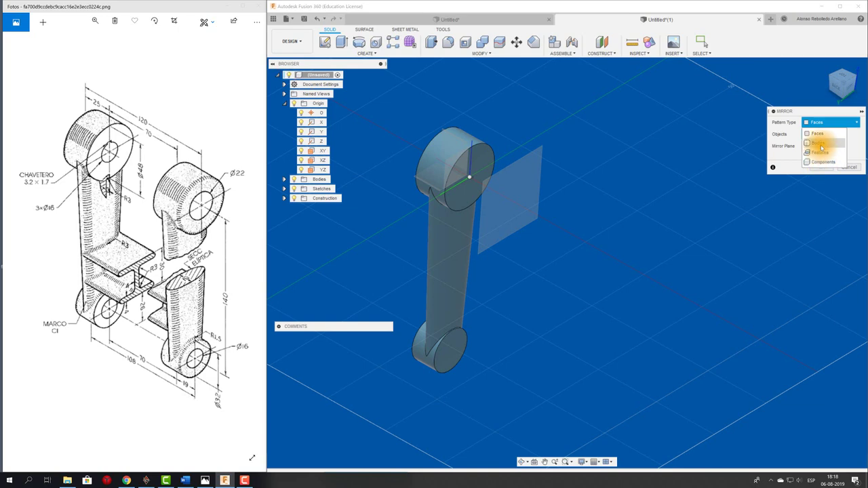
pyautogui.click(817, 134)
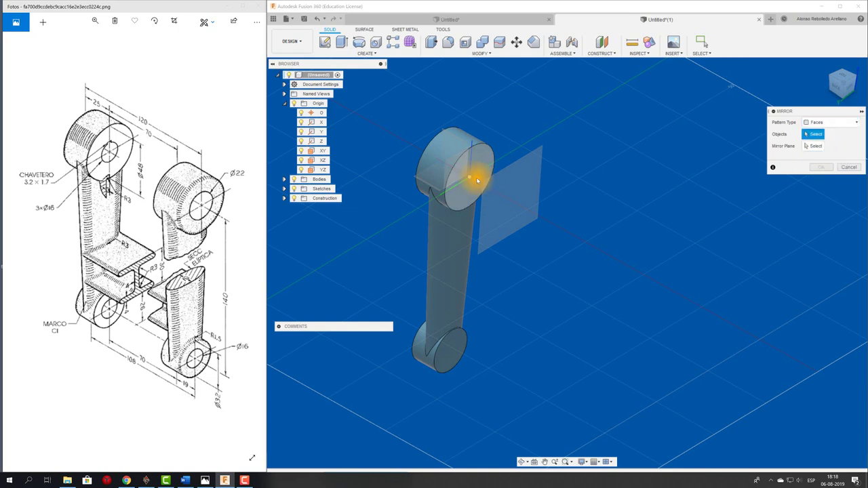
pyautogui.click(480, 164)
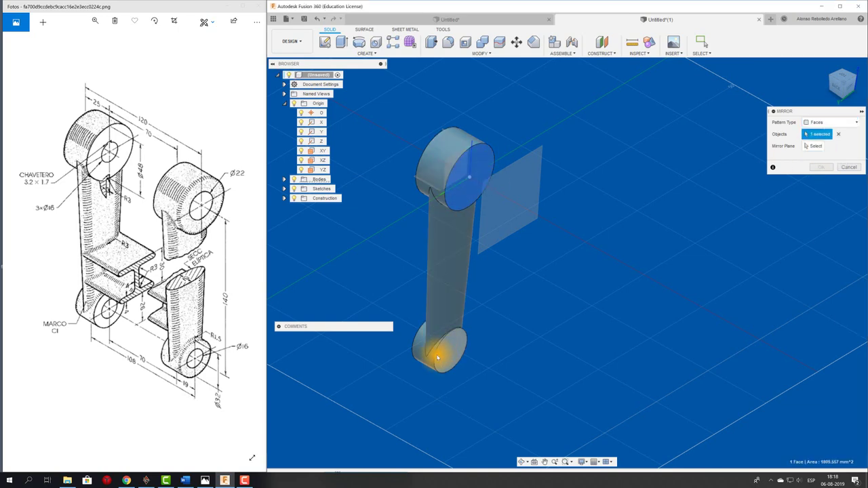
pyautogui.click(440, 353)
# Step: Add the remaining cylinder and arm faces to the mirror selection
pyautogui.moveTo(392, 338)
pyautogui.keyDown('shift'); pyautogui.mouseDown(button='middle')
pyautogui.moveTo(395, 294)
pyautogui.moveTo(465, 271)
pyautogui.moveTo(454, 221)
pyautogui.moveTo(463, 202)
pyautogui.mouseUp(button='middle'); pyautogui.keyUp('shift')
pyautogui.click(465, 195)
pyautogui.moveTo(515, 248)
pyautogui.keyDown('shift'); pyautogui.mouseDown(button='middle')
pyautogui.moveTo(522, 253)
pyautogui.moveTo(430, 396)
pyautogui.moveTo(434, 366)
pyautogui.moveTo(418, 417)
pyautogui.moveTo(451, 377)
pyautogui.mouseUp(button='middle'); pyautogui.keyUp('shift')
pyautogui.click(465, 364)
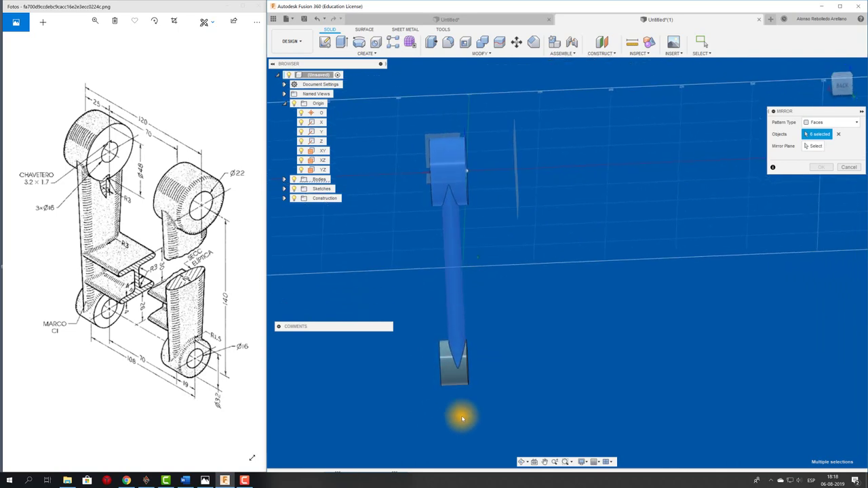
pyautogui.moveTo(461, 412)
pyautogui.keyDown('shift'); pyautogui.mouseDown(button='middle')
pyautogui.moveTo(496, 360)
pyautogui.moveTo(494, 387)
pyautogui.mouseUp(button='middle'); pyautogui.keyUp('shift')
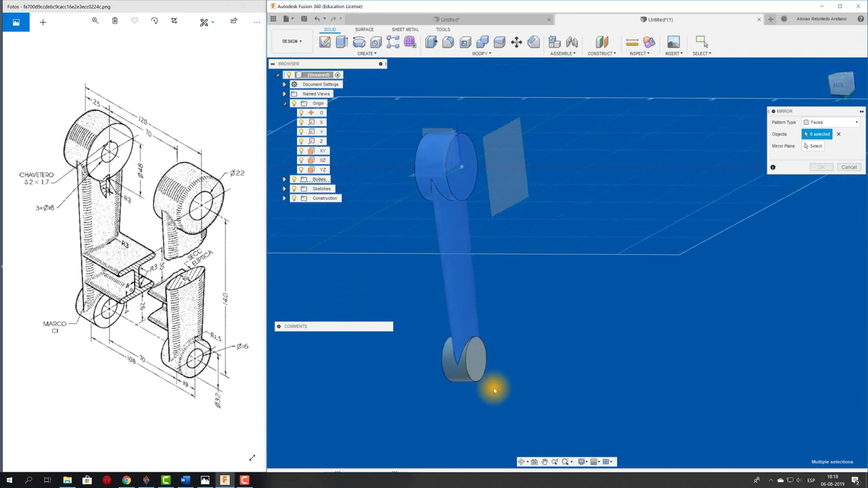
pyautogui.click(455, 378)
pyautogui.keyDown('shift'); pyautogui.moveTo(418, 418); pyautogui.dragTo(420, 416, button='middle'); pyautogui.keyUp('shift')
# Step: Mirror the selected faces across the offset plane to create the second arm
pyautogui.keyDown('shift'); pyautogui.moveTo(844, 185); pyautogui.dragTo(780, 148, button='middle'); pyautogui.keyUp('shift')
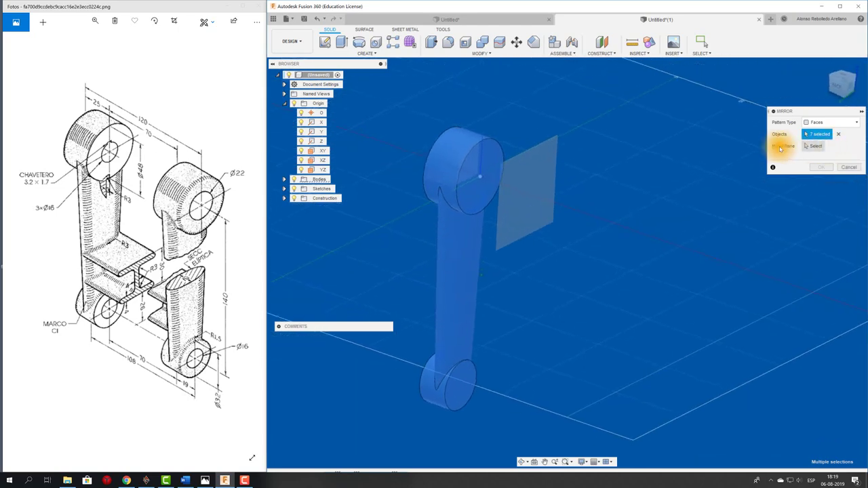
pyautogui.click(814, 150)
pyautogui.click(523, 151)
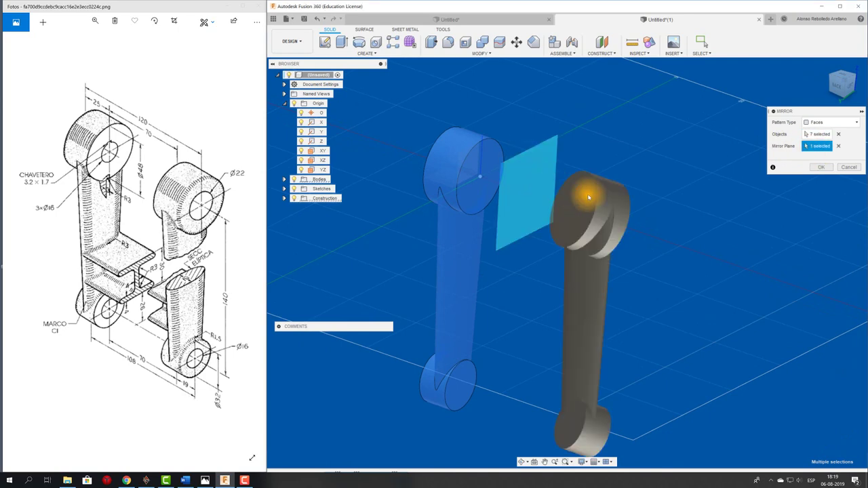
pyautogui.click(820, 167)
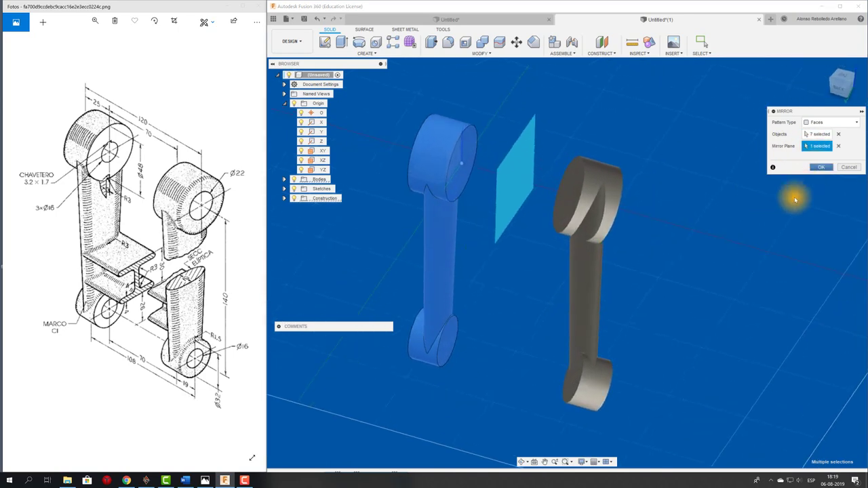
pyautogui.moveTo(709, 252)
pyautogui.keyDown('shift'); pyautogui.mouseDown(button='middle')
pyautogui.moveTo(681, 210)
pyautogui.moveTo(519, 305)
pyautogui.moveTo(504, 269)
pyautogui.moveTo(215, 214)
pyautogui.moveTo(573, 224)
pyautogui.mouseUp(button='middle'); pyautogui.keyUp('shift')
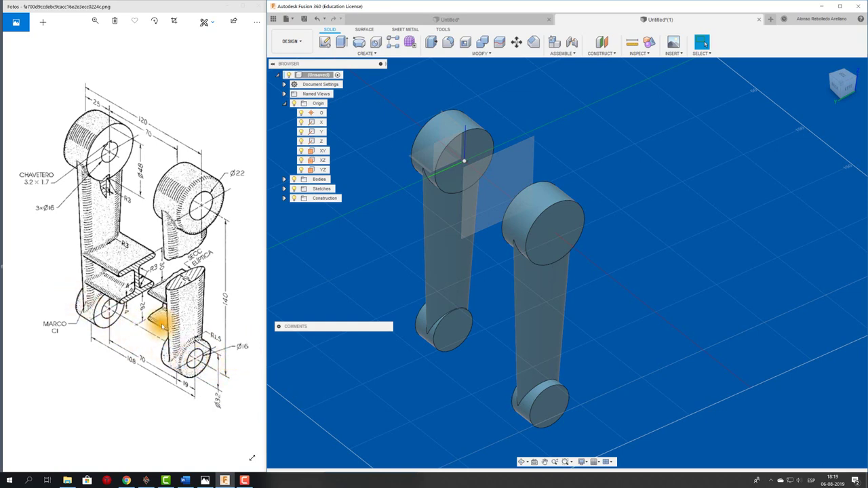
# Step: Sketch a circle on the lower round end's face
pyautogui.scroll(-3, 401, 301)
pyautogui.click(326, 42)
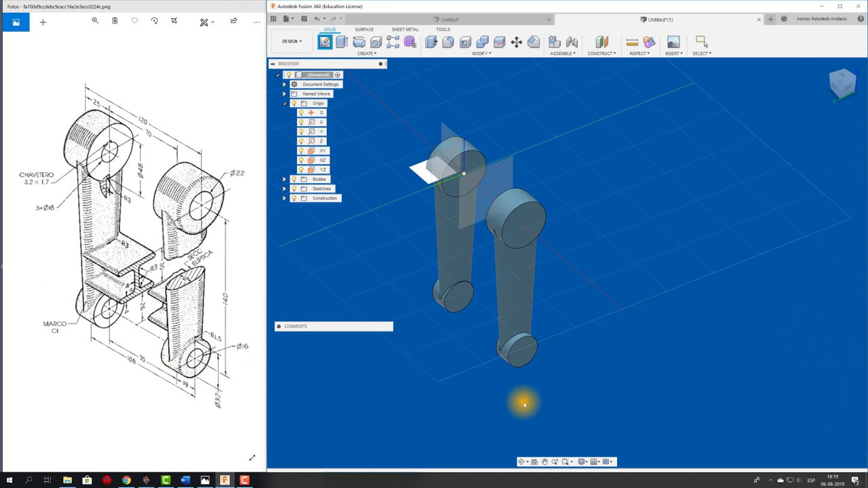
pyautogui.click(521, 358)
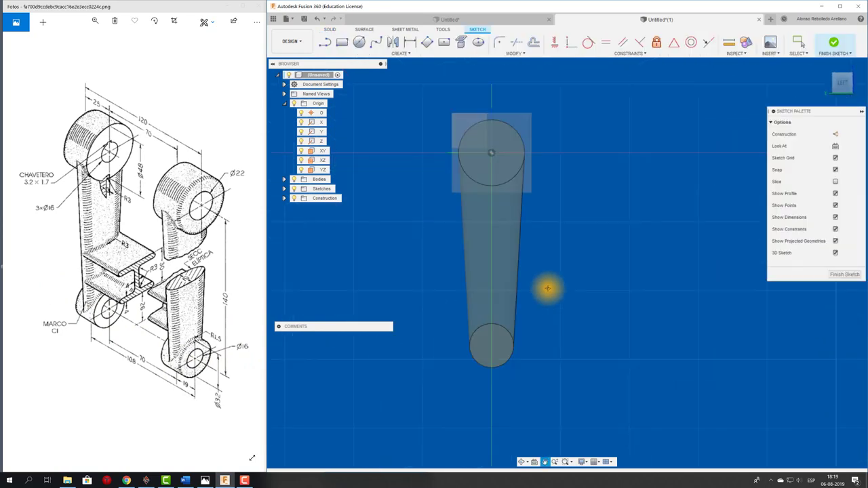
pyautogui.click(359, 42)
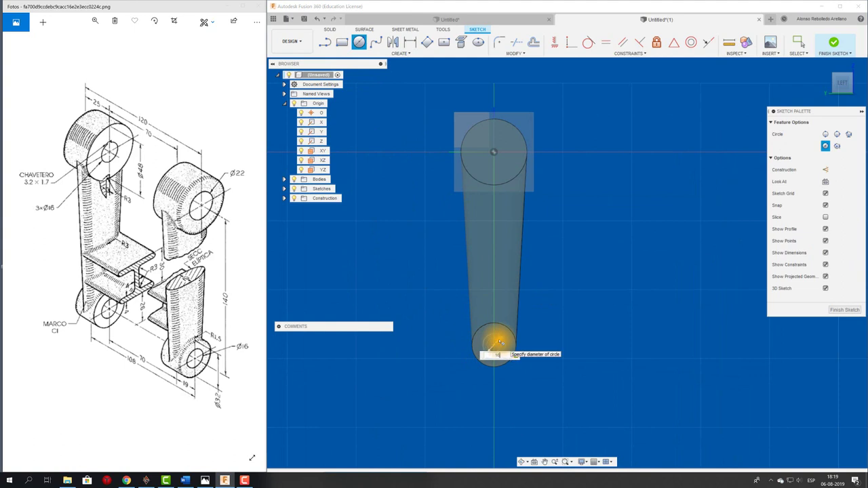
pyautogui.press('Escape')
# Step: Extrude the small circle backward as a cut through both arms' lower ends
pyautogui.press('e')
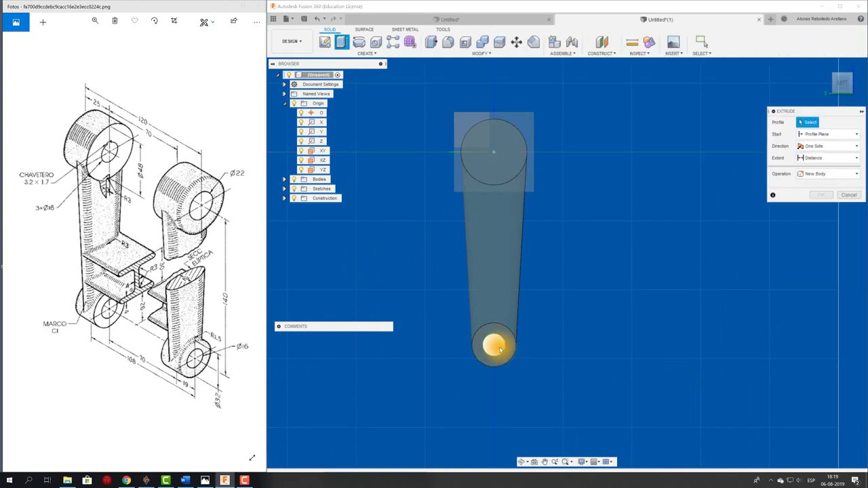
pyautogui.click(499, 349)
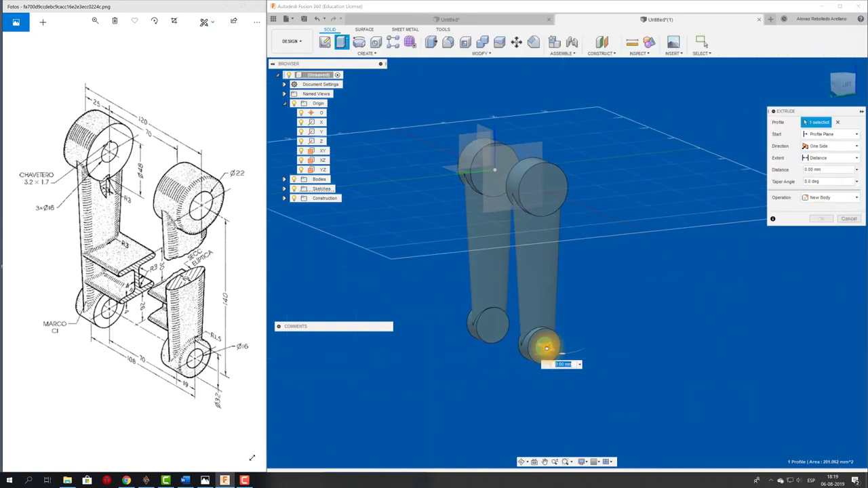
pyautogui.moveTo(546, 348)
pyautogui.mouseDown()
pyautogui.moveTo(413, 300)
pyautogui.moveTo(364, 234)
pyautogui.mouseUp()
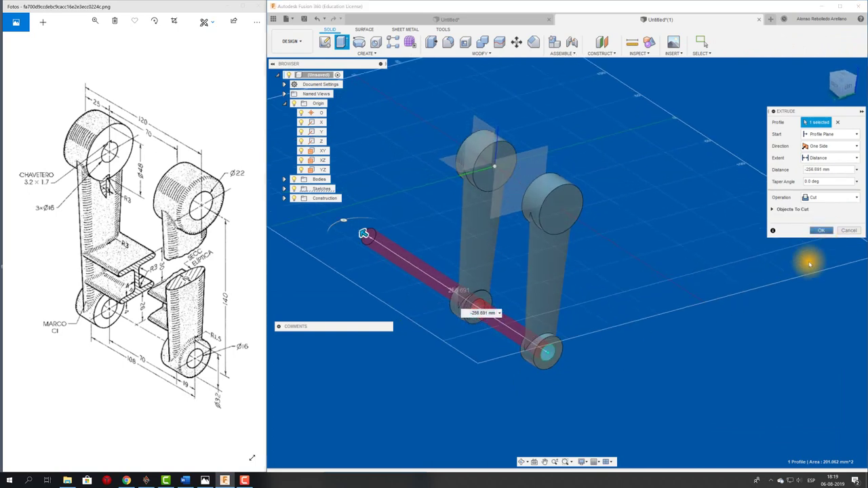
pyautogui.click(820, 229)
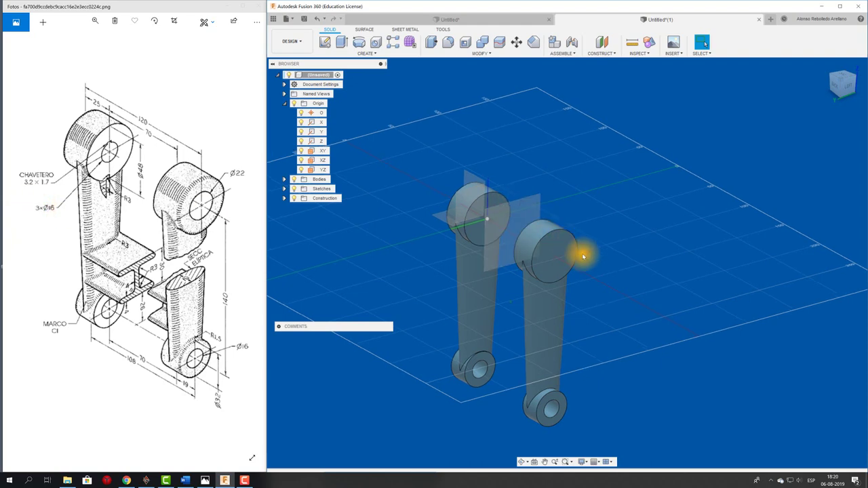
pyautogui.keyDown('shift'); pyautogui.moveTo(581, 253); pyautogui.dragTo(562, 252, button='middle'); pyautogui.keyUp('shift')
# Step: Sketch a circle on the right arm's upper face
pyautogui.keyDown('shift'); pyautogui.moveTo(412, 77); pyautogui.dragTo(325, 53, button='middle'); pyautogui.keyUp('shift')
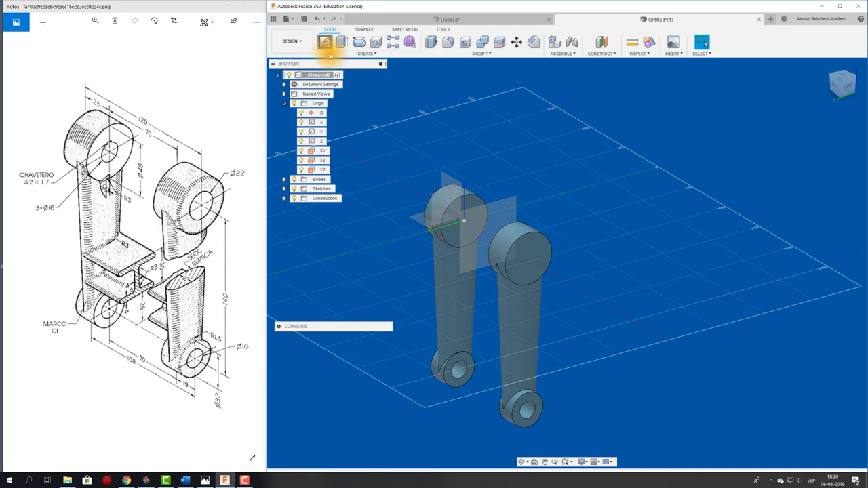
pyautogui.click(529, 263)
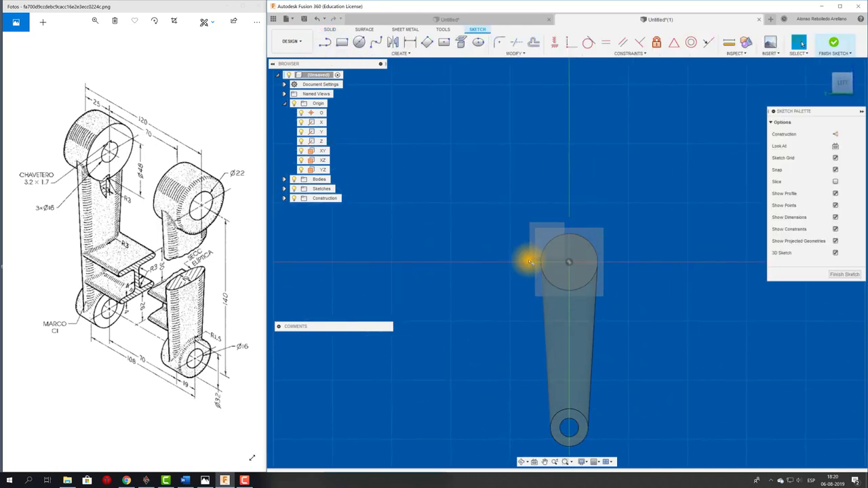
pyautogui.press('c')
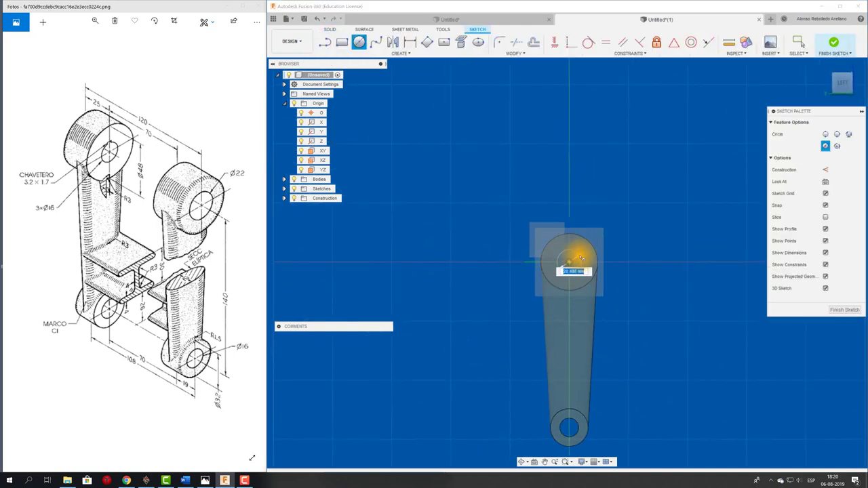
pyautogui.press('Return')
pyautogui.press('Escape')
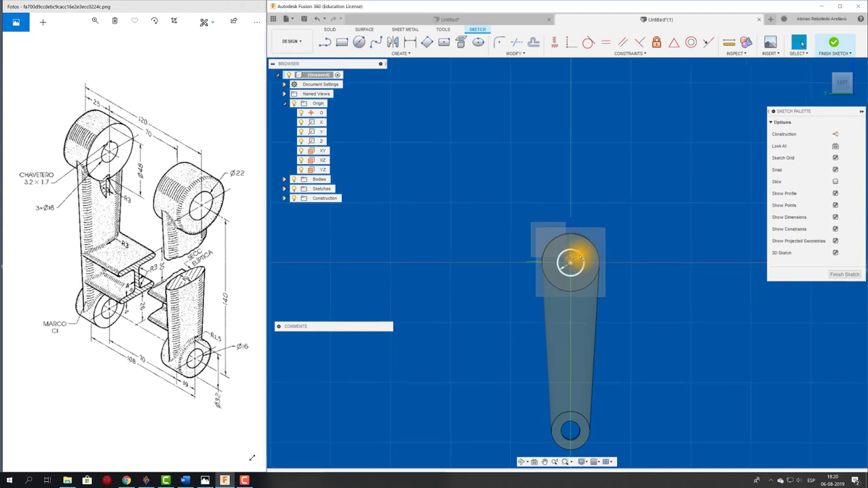
# Step: Extrude the inner circle as a cut through the right arm's upper end
pyautogui.press('e')
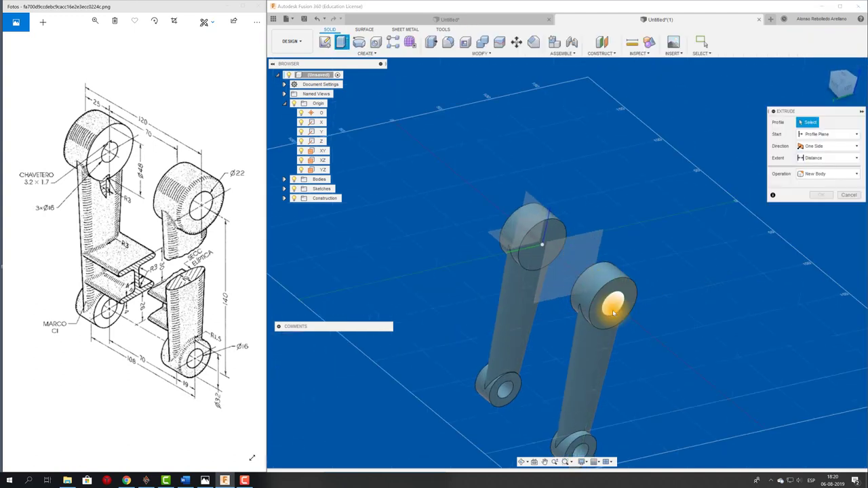
pyautogui.click(615, 307)
pyautogui.moveTo(615, 307); pyautogui.dragTo(576, 261)
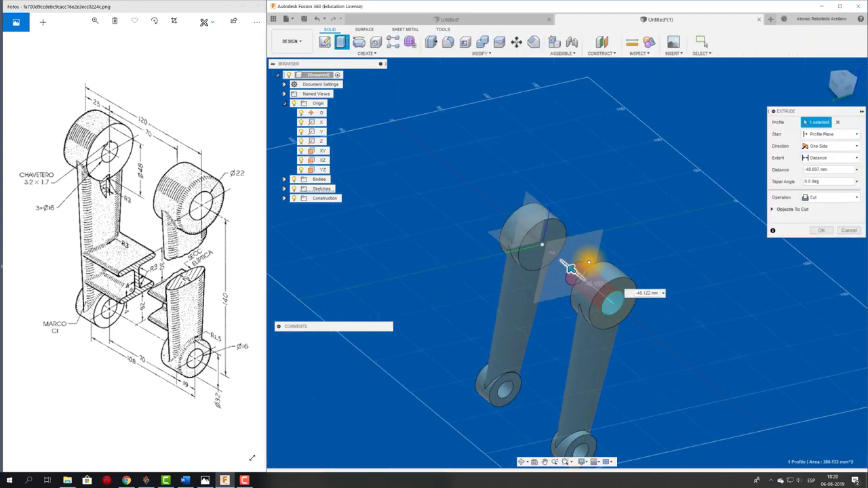
pyautogui.keyDown('shift'); pyautogui.moveTo(626, 273); pyautogui.dragTo(775, 243, button='middle'); pyautogui.keyUp('shift')
pyautogui.click(820, 230)
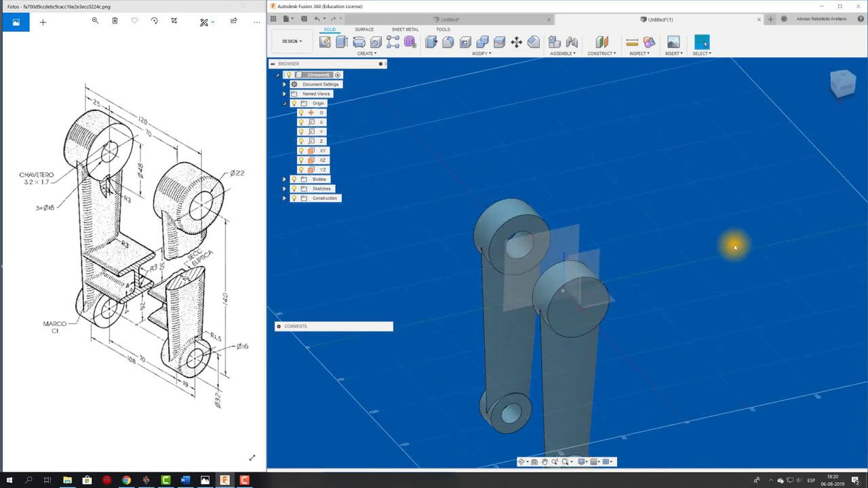
pyautogui.moveTo(737, 246)
pyautogui.keyDown('shift'); pyautogui.mouseDown(button='middle')
pyautogui.moveTo(548, 238)
pyautogui.moveTo(474, 203)
pyautogui.mouseUp(button='middle'); pyautogui.keyUp('shift')
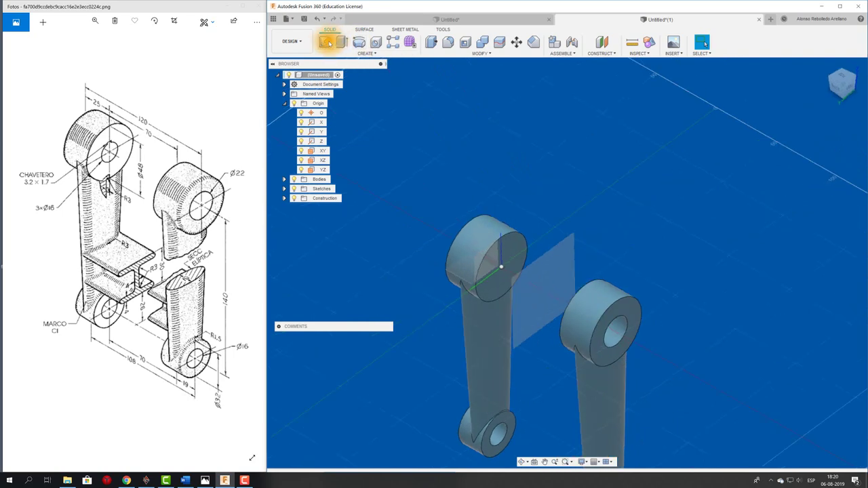
# Step: Sketch a circle on the left arm's upper round face
pyautogui.click(324, 42)
pyautogui.click(515, 246)
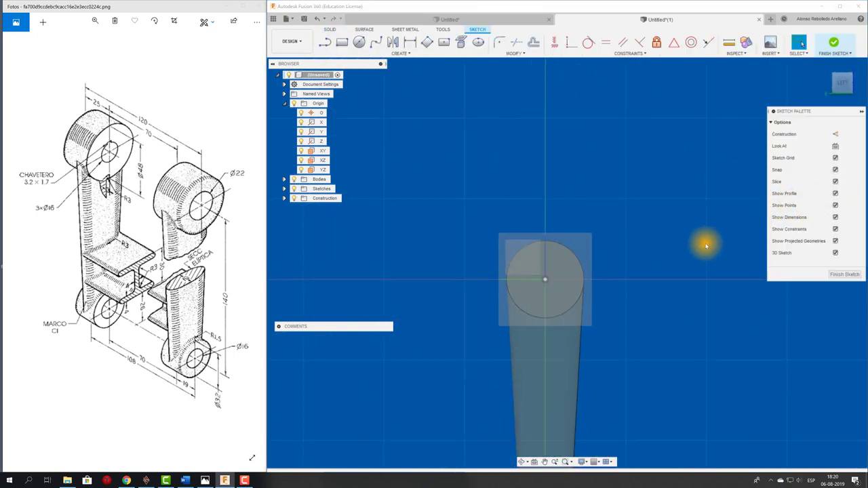
pyautogui.click(359, 42)
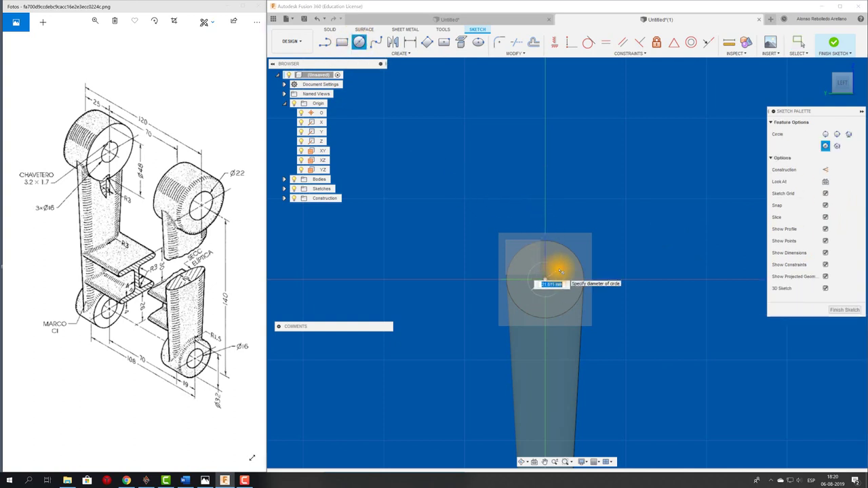
pyautogui.press('Escape')
pyautogui.keyDown('shift'); pyautogui.moveTo(560, 271); pyautogui.dragTo(573, 219, button='middle'); pyautogui.keyUp('shift')
# Step: Extrude the left circle as a -3 mm deep cut into the left arm's top
pyautogui.press('e')
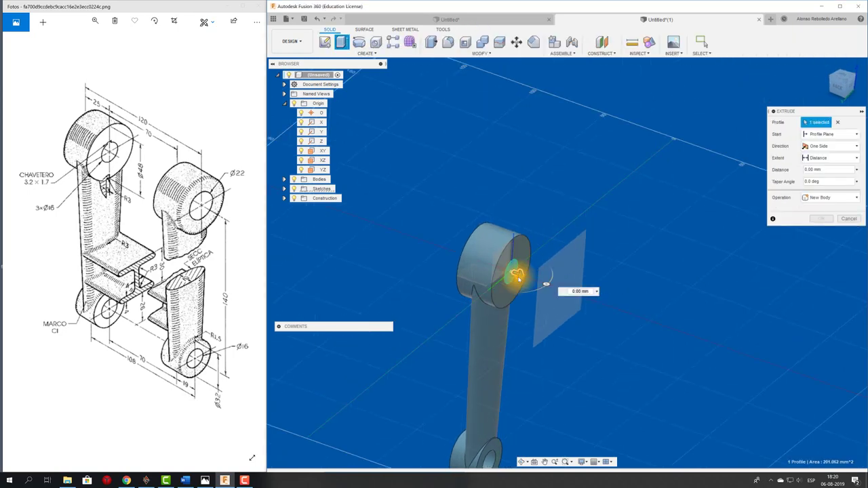
pyautogui.click(523, 269)
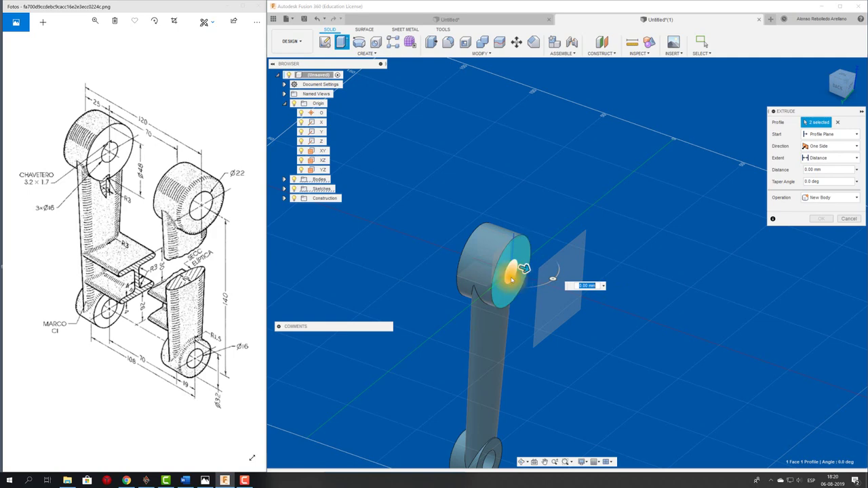
pyautogui.click(521, 273)
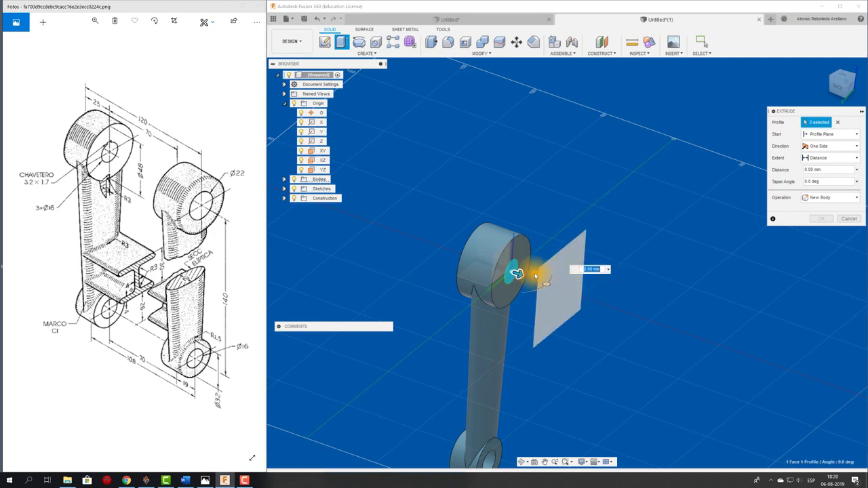
pyautogui.moveTo(507, 269)
pyautogui.mouseDown()
pyautogui.moveTo(488, 263)
pyautogui.moveTo(533, 279)
pyautogui.mouseUp()
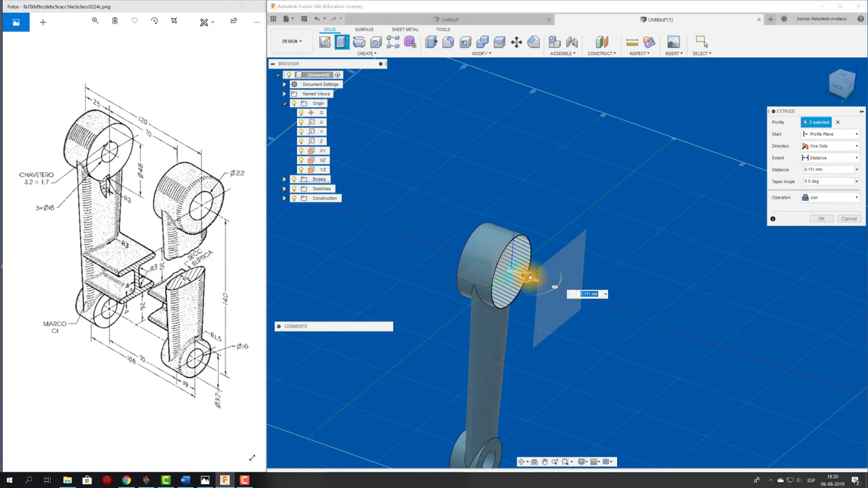
pyautogui.press('Escape')
pyautogui.hotkey('ctrl', 'z')
pyautogui.press('e')
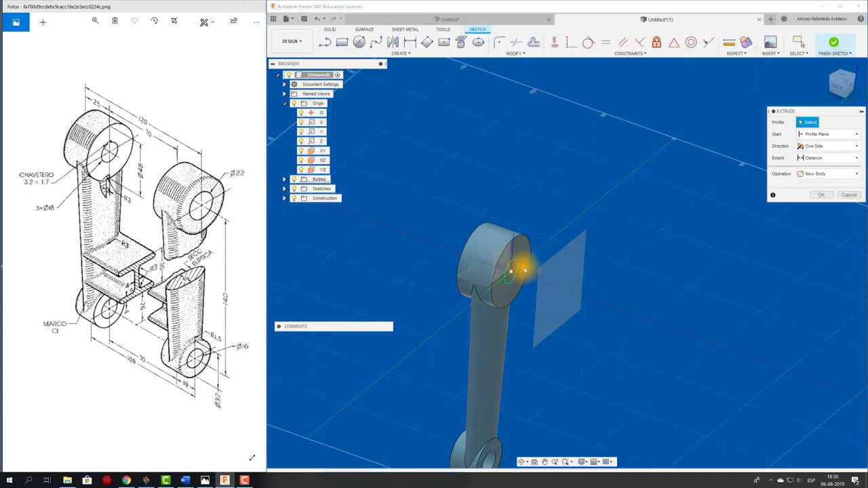
pyautogui.click(515, 273)
pyautogui.moveTo(519, 271); pyautogui.dragTo(434, 244)
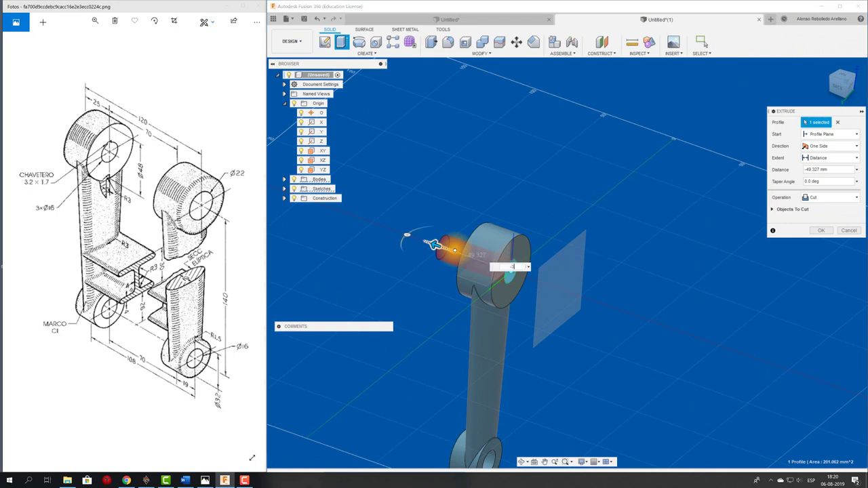
pyautogui.write('-3')
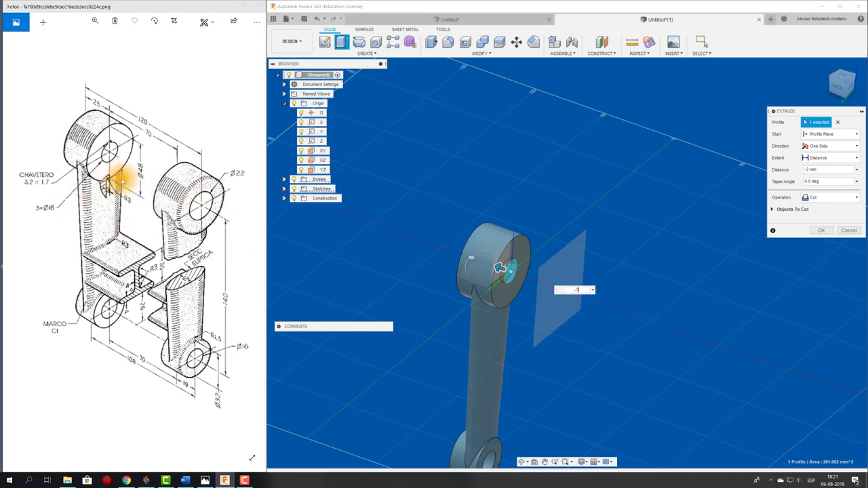
pyautogui.click(821, 232)
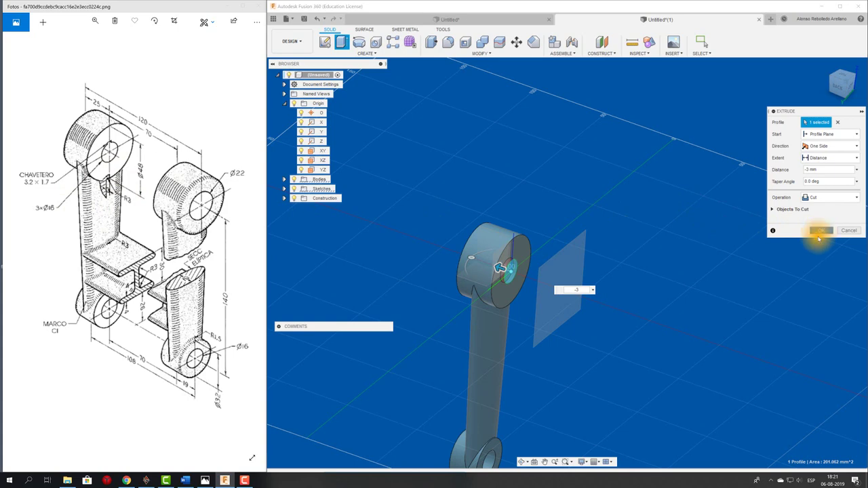
# Step: Create a midplane between the left and right arms' facing upper cylinder faces
pyautogui.scroll(-5, 594, 202)
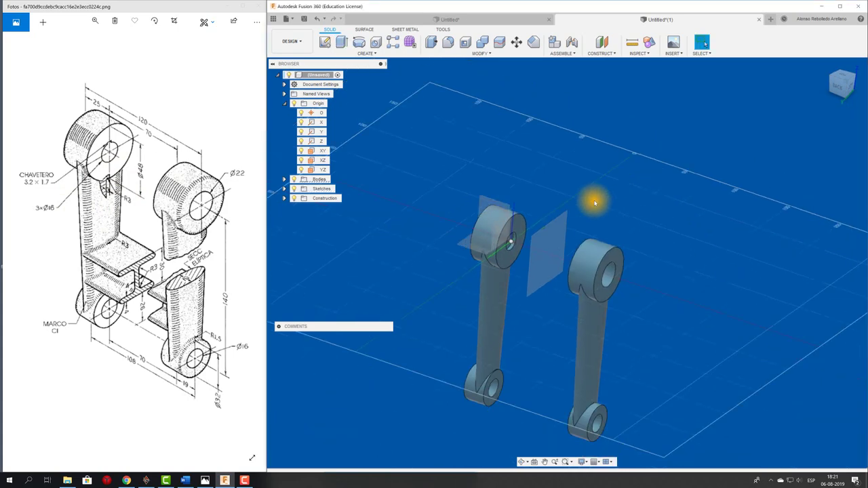
pyautogui.scroll(2, 506, 296)
pyautogui.moveTo(506, 296)
pyautogui.keyDown('shift'); pyautogui.mouseDown(button='middle')
pyautogui.moveTo(533, 274)
pyautogui.moveTo(531, 254)
pyautogui.moveTo(580, 177)
pyautogui.mouseUp(button='middle'); pyautogui.keyUp('shift')
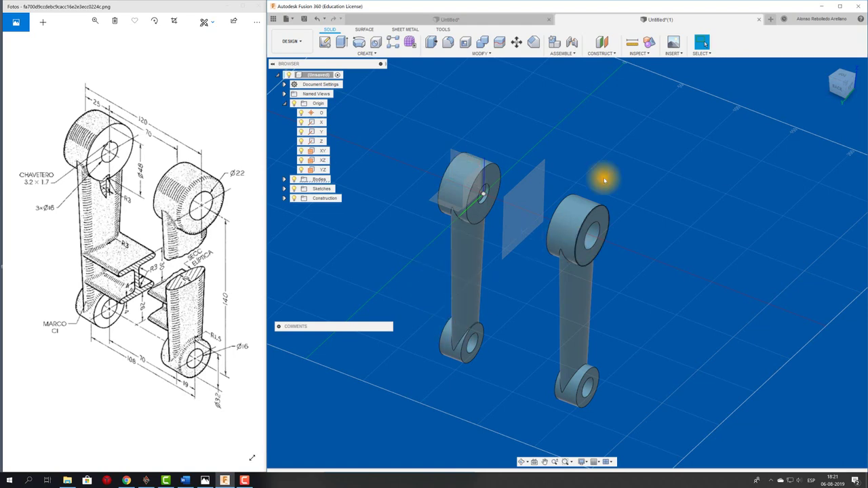
pyautogui.click(616, 54)
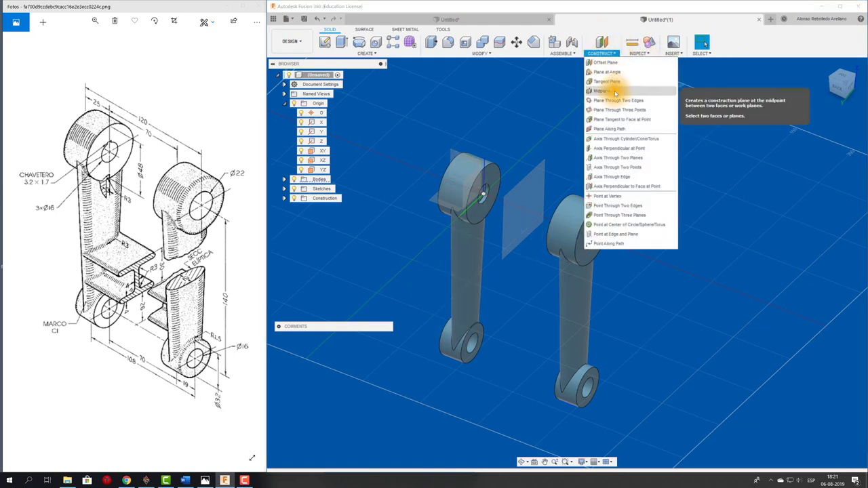
pyautogui.click(607, 91)
pyautogui.click(493, 173)
pyautogui.moveTo(492, 175)
pyautogui.keyDown('shift'); pyautogui.mouseDown(button='middle')
pyautogui.moveTo(519, 188)
pyautogui.moveTo(586, 189)
pyautogui.moveTo(560, 178)
pyautogui.moveTo(508, 219)
pyautogui.mouseUp(button='middle'); pyautogui.keyUp('shift')
pyautogui.click(585, 188)
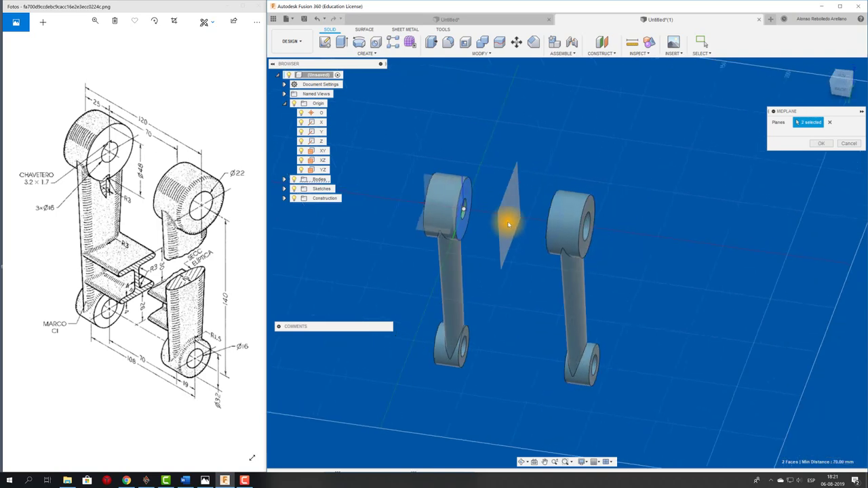
pyautogui.click(821, 143)
pyautogui.keyDown('shift'); pyautogui.moveTo(741, 142); pyautogui.dragTo(303, 80, button='middle'); pyautogui.keyUp('shift')
pyautogui.click(324, 42)
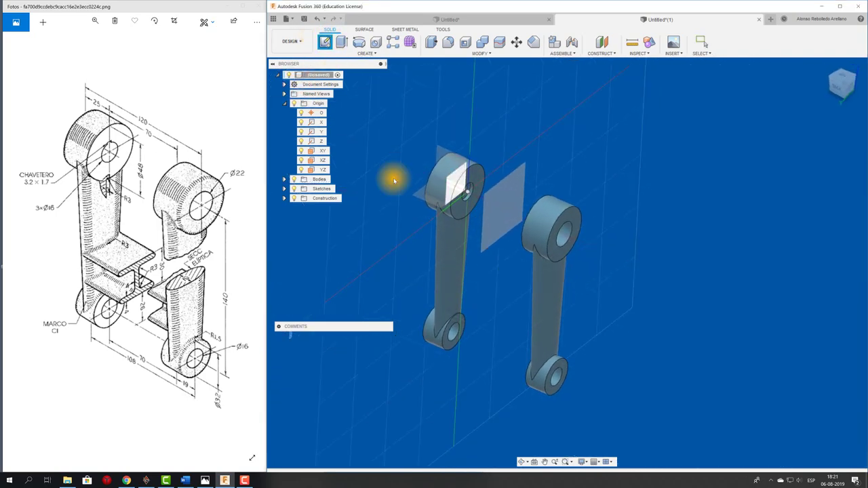
# Step: Start a sketch on the midplane with Slice turned on
pyautogui.click(514, 193)
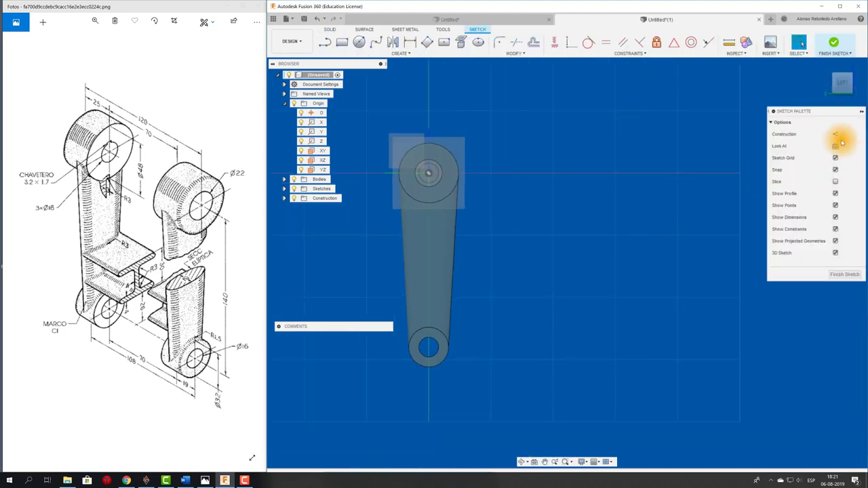
pyautogui.click(836, 181)
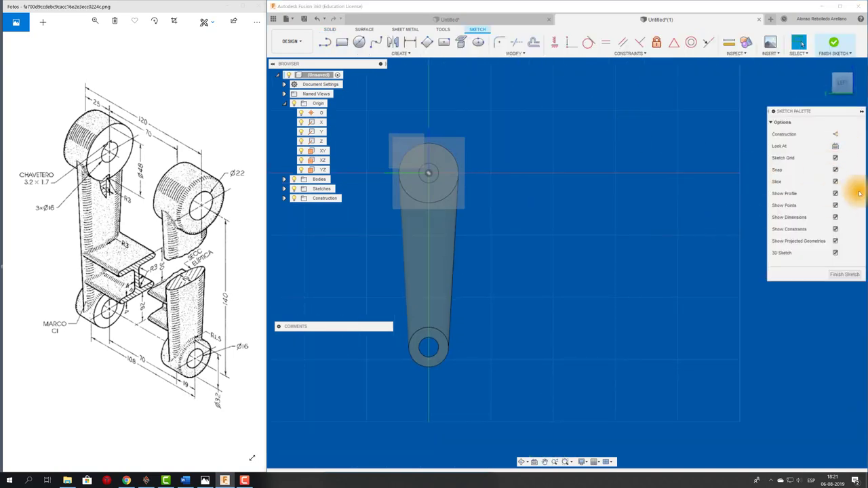
pyautogui.scroll(2, 484, 271)
pyautogui.scroll(2, 507, 270)
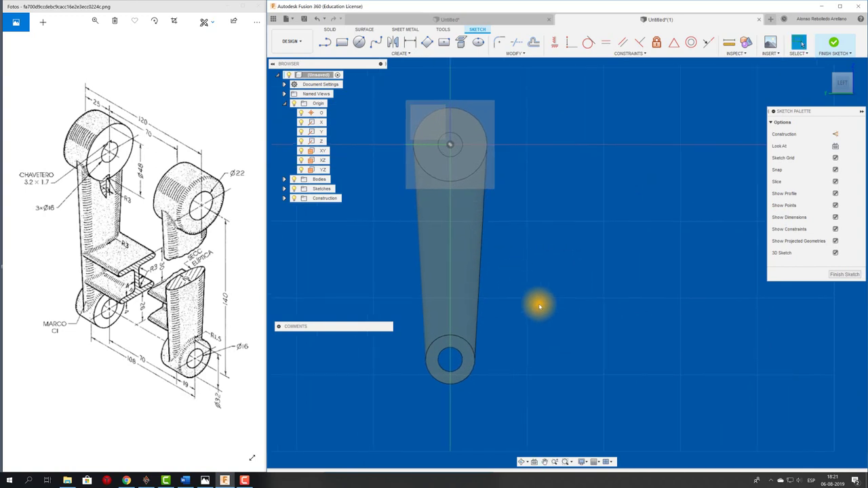
# Step: Project the bottom hole's edge and draw a 28 mm line up from its centre
pyautogui.click(325, 42)
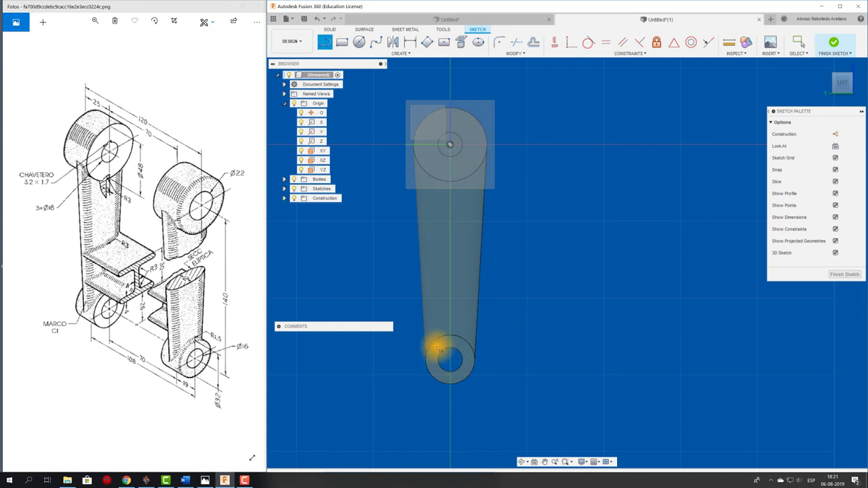
pyautogui.click(460, 42)
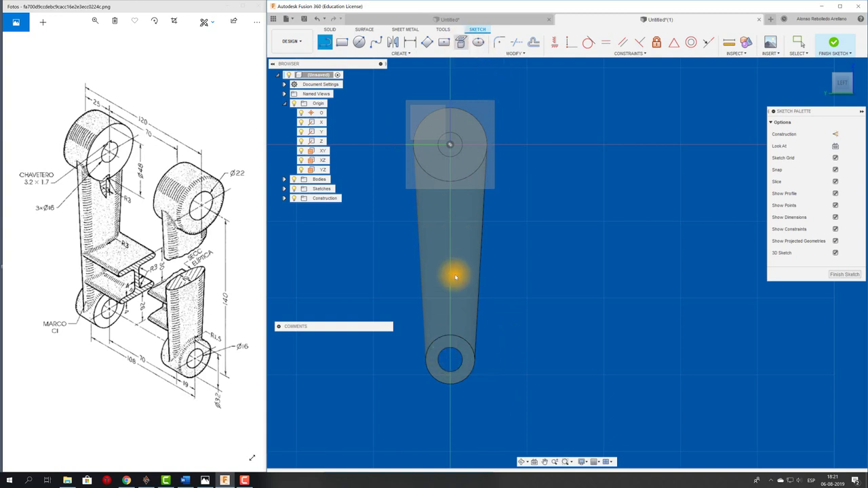
pyautogui.click(459, 358)
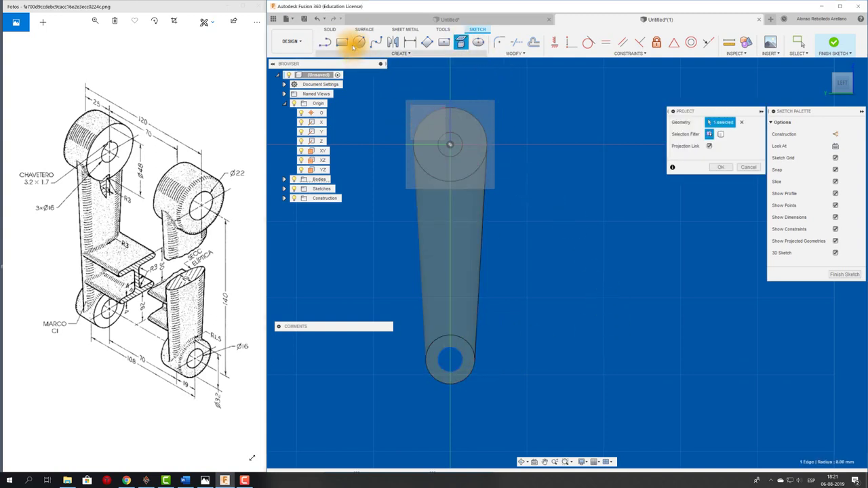
pyautogui.click(326, 42)
pyautogui.click(449, 358)
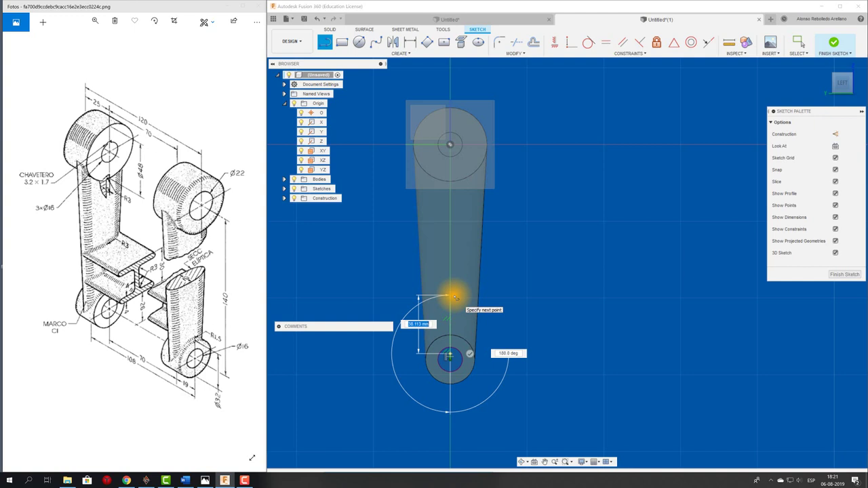
pyautogui.press('Return')
pyautogui.press('Escape')
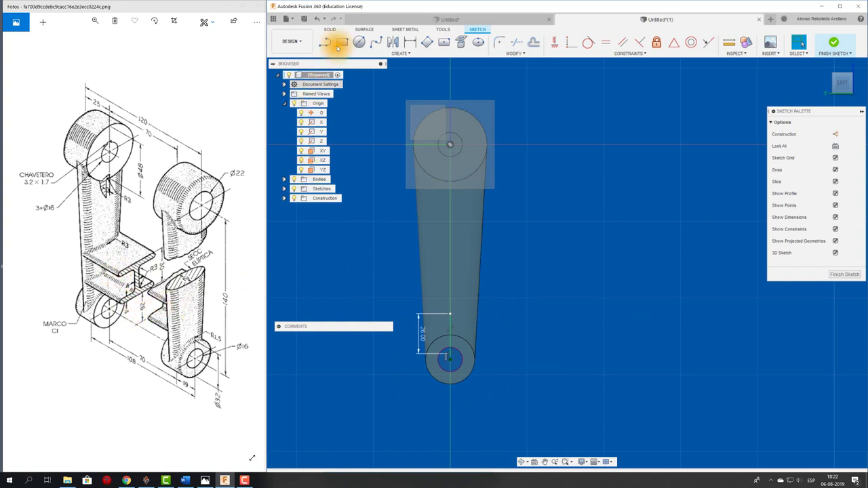
# Step: Draw a horizontal line across the arm
pyautogui.click(333, 44)
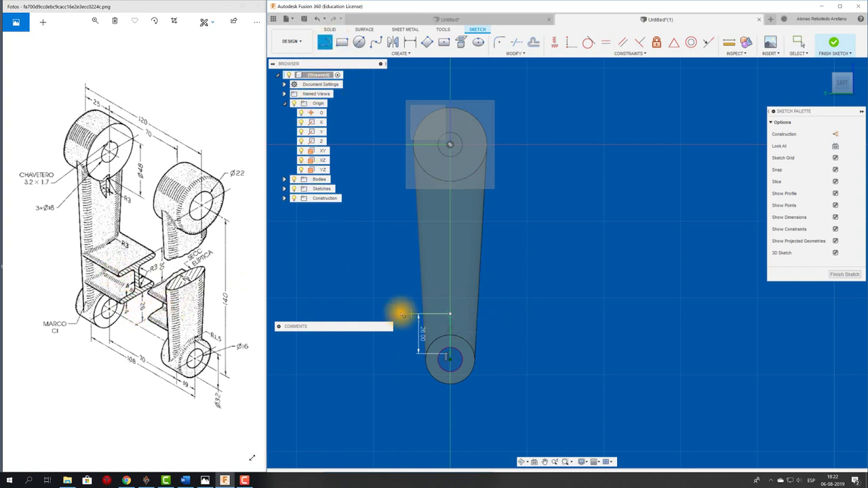
pyautogui.click(391, 313)
pyautogui.click(531, 313)
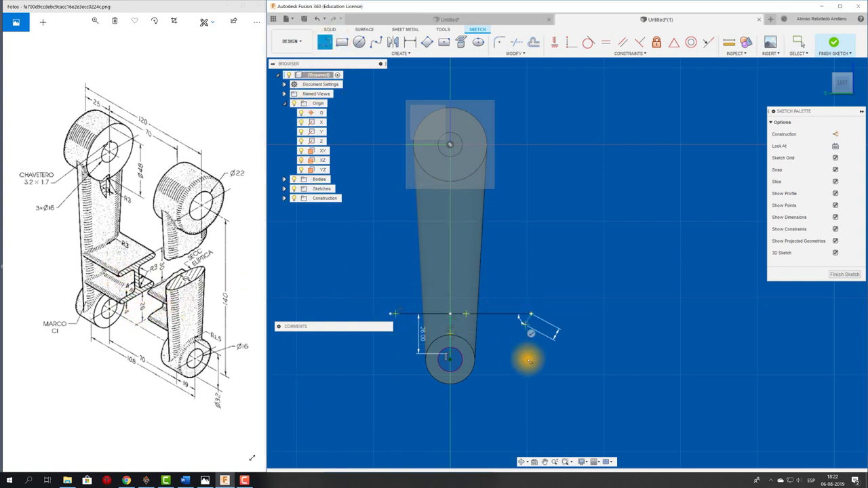
pyautogui.press('Escape')
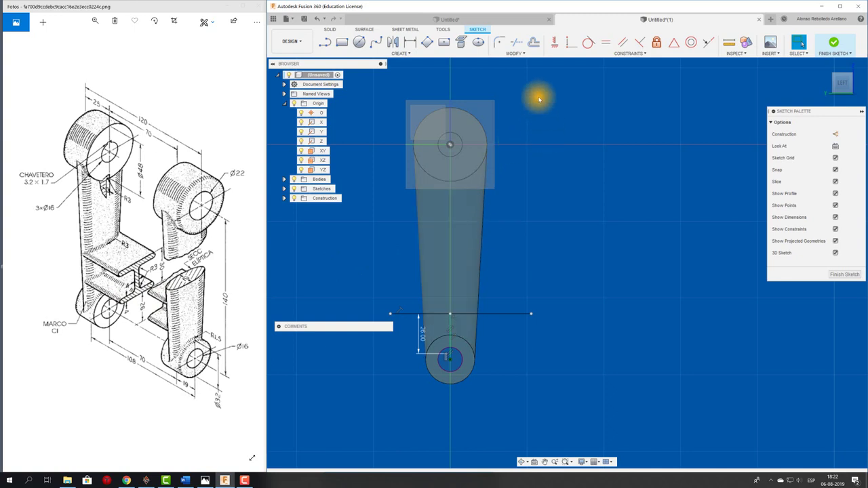
# Step: Offset the horizontal line 4 mm, then offset the new line 30 mm upward
pyautogui.click(534, 46)
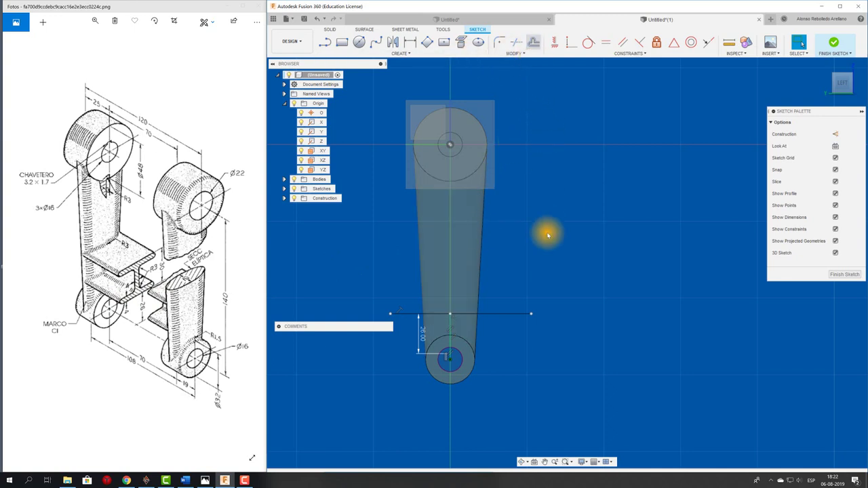
pyautogui.click(505, 313)
pyautogui.write('-4')
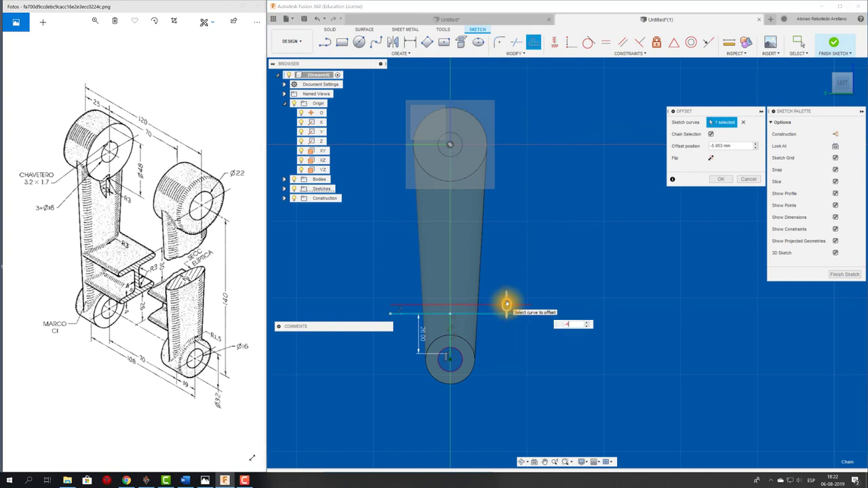
pyautogui.press('Return')
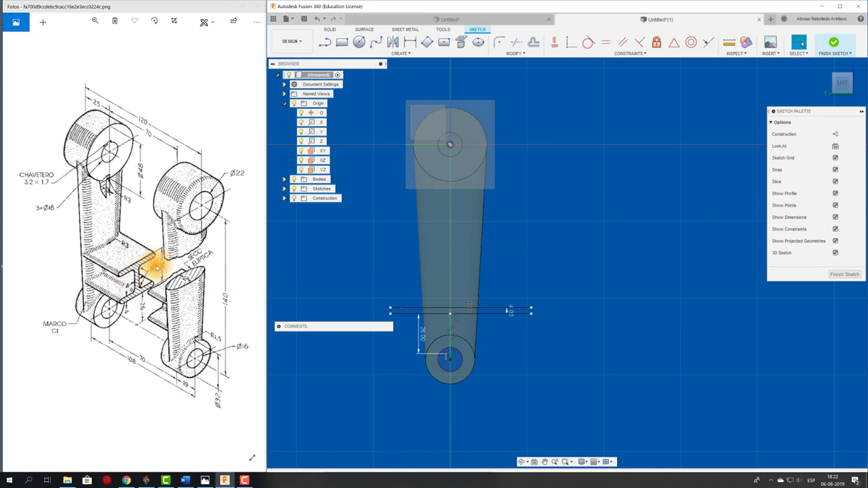
pyautogui.click(534, 42)
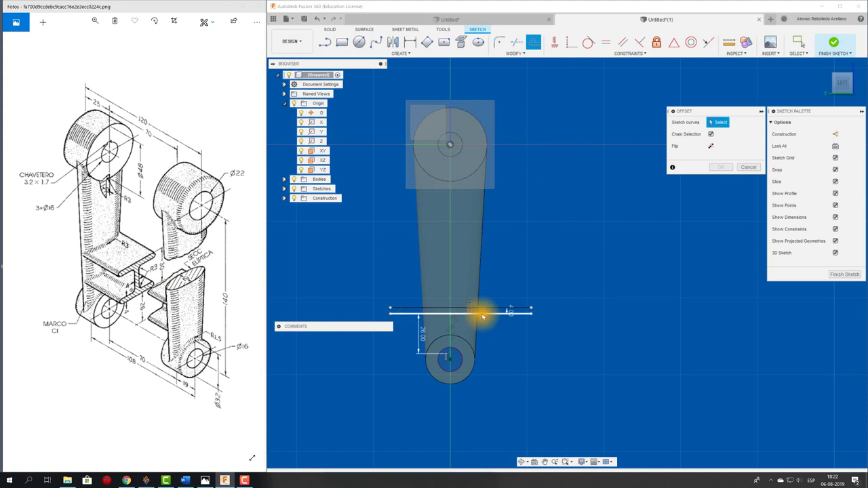
pyautogui.click(483, 314)
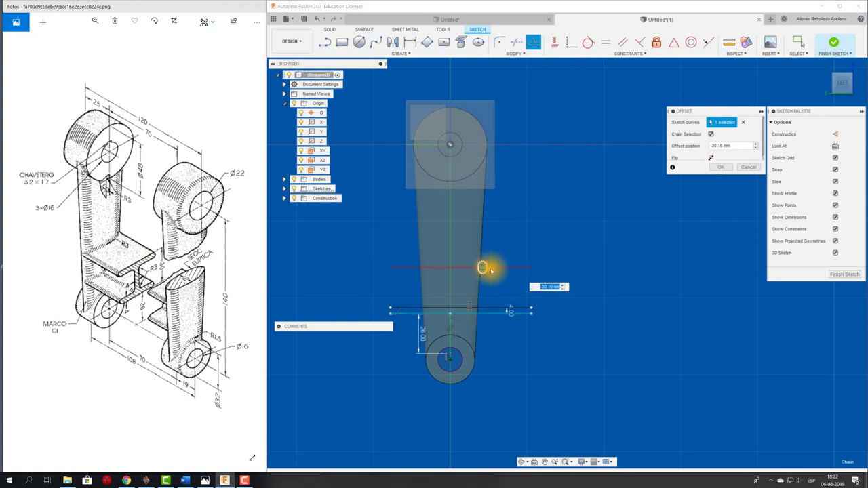
pyautogui.write('-30')
pyautogui.press('Return')
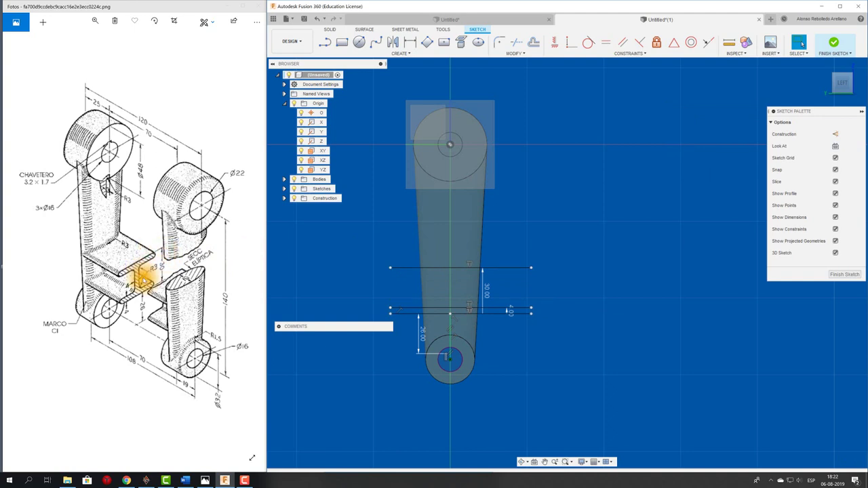
# Step: Cancel the failed offset and draw a horizontal line dimensioned 4 mm from the top line
pyautogui.click(499, 268)
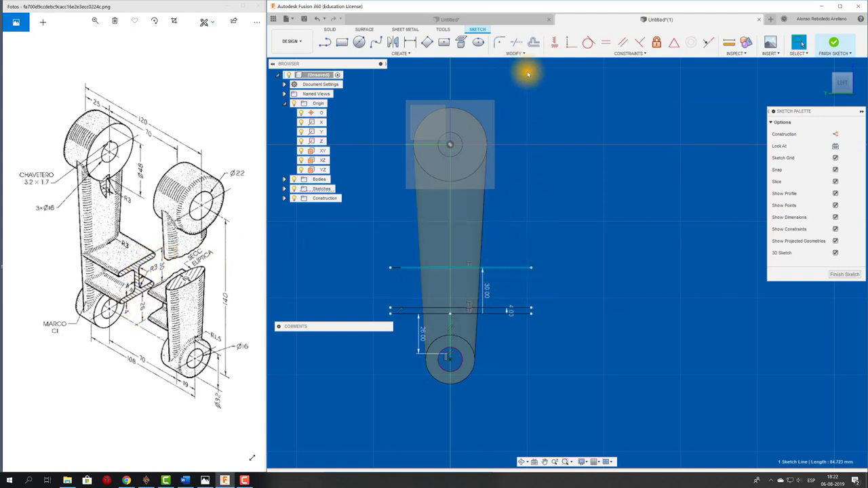
pyautogui.click(534, 42)
pyautogui.click(500, 267)
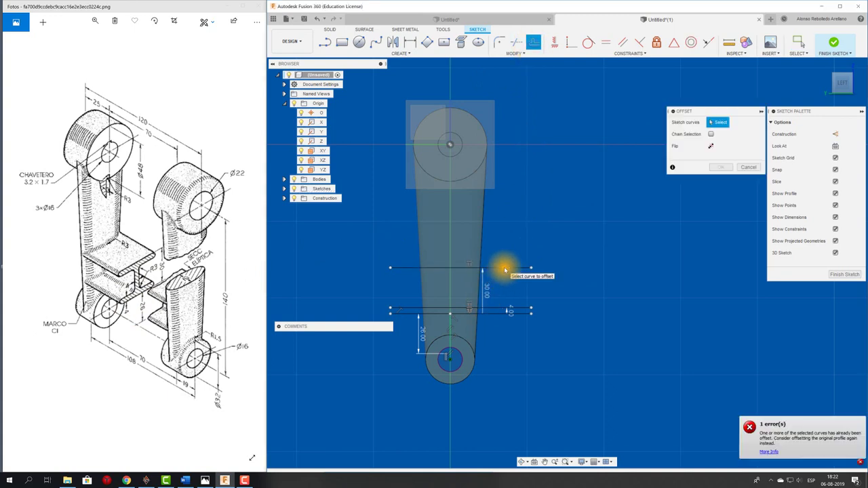
pyautogui.click(748, 167)
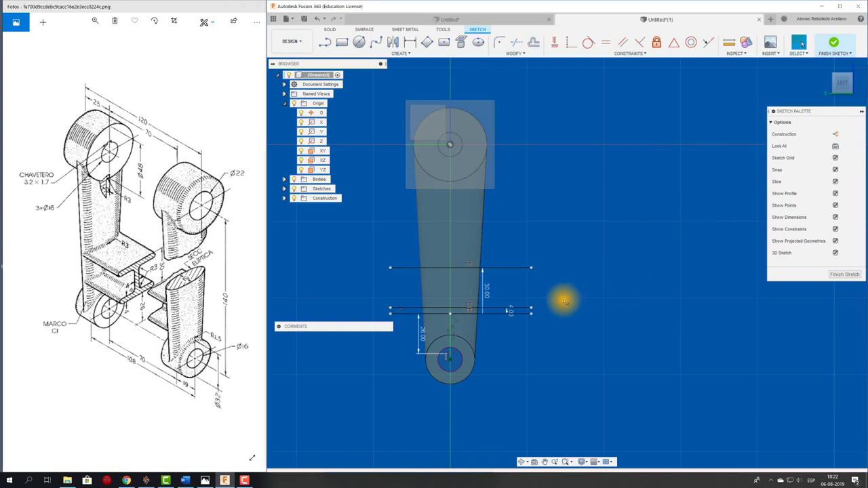
pyautogui.press('l')
pyautogui.click(545, 279)
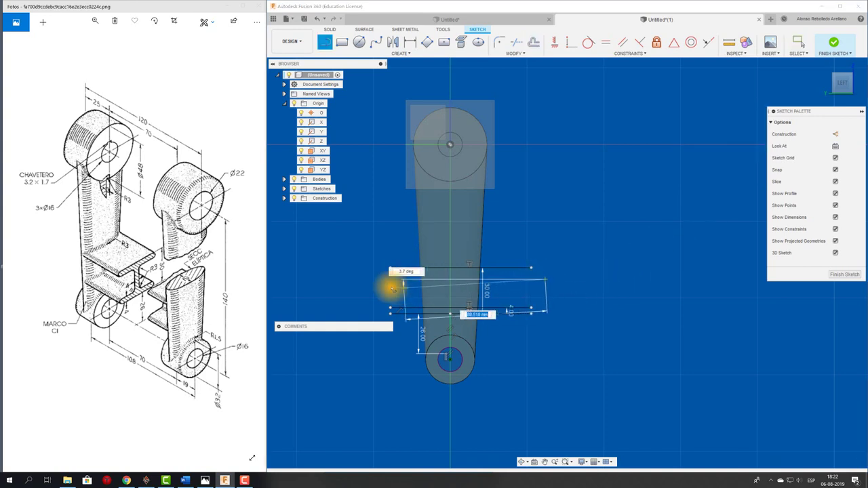
pyautogui.click(368, 280)
pyautogui.press('d')
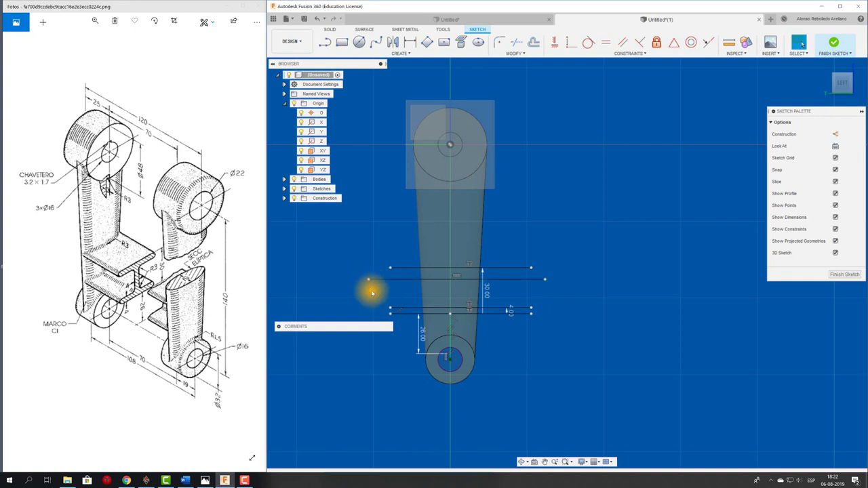
pyautogui.click(510, 278)
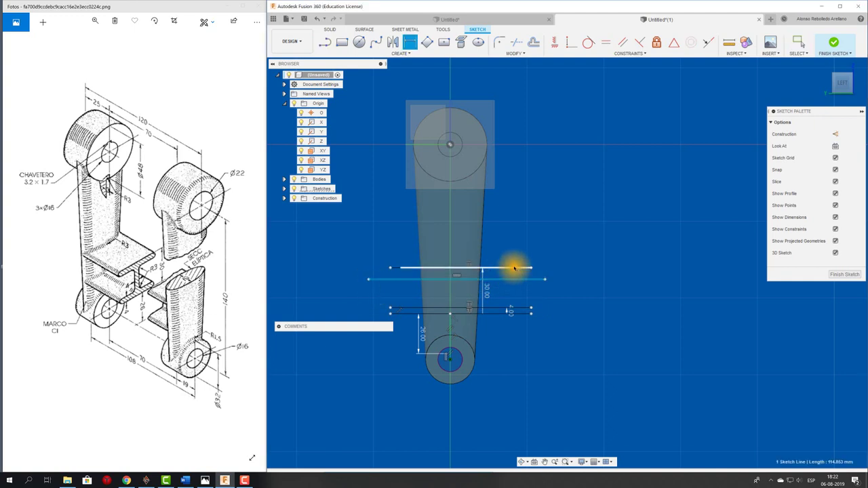
pyautogui.click(589, 274)
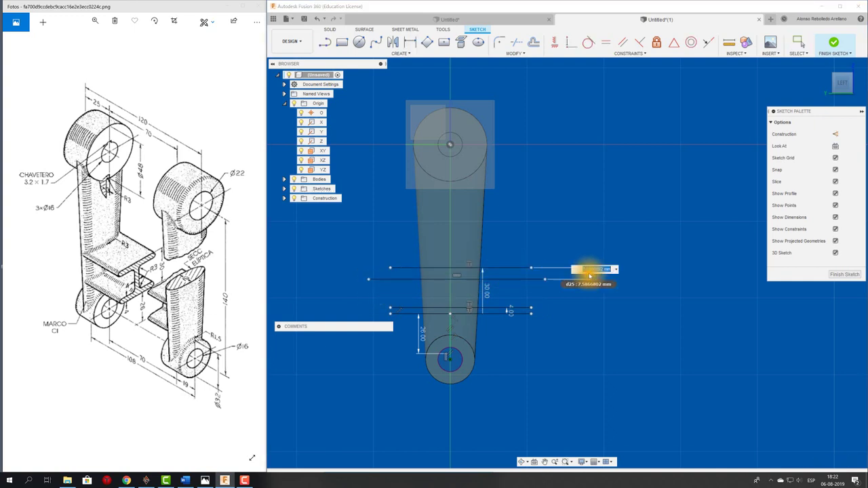
pyautogui.write('4')
pyautogui.press('Return')
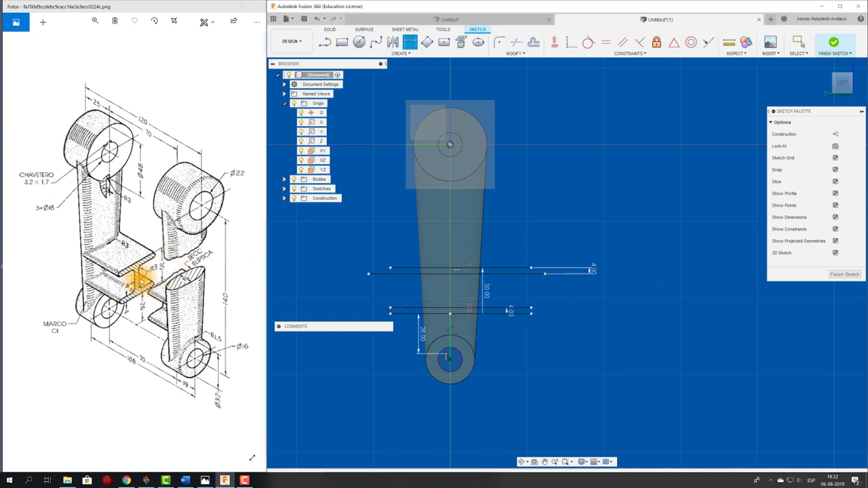
# Step: Draw a vertical centre line and offset it 2 mm
pyautogui.scroll(2, 513, 249)
pyautogui.press('l')
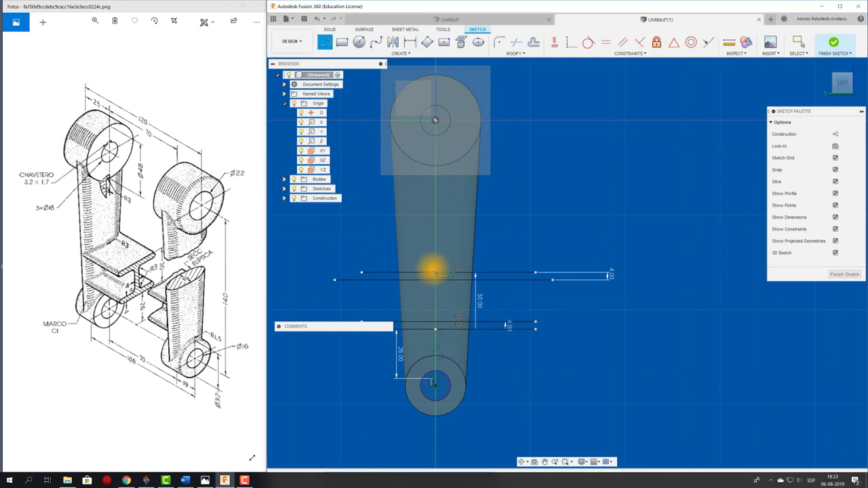
pyautogui.moveTo(437, 122); pyautogui.dragTo(434, 366)
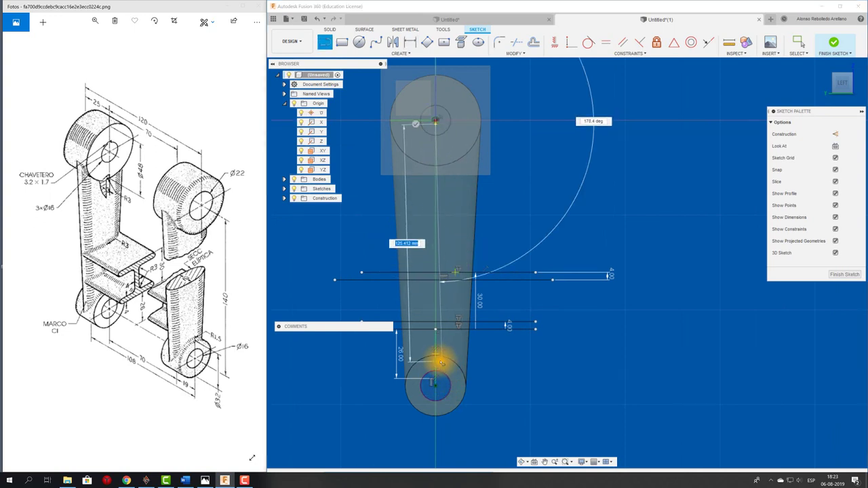
pyautogui.press('Escape')
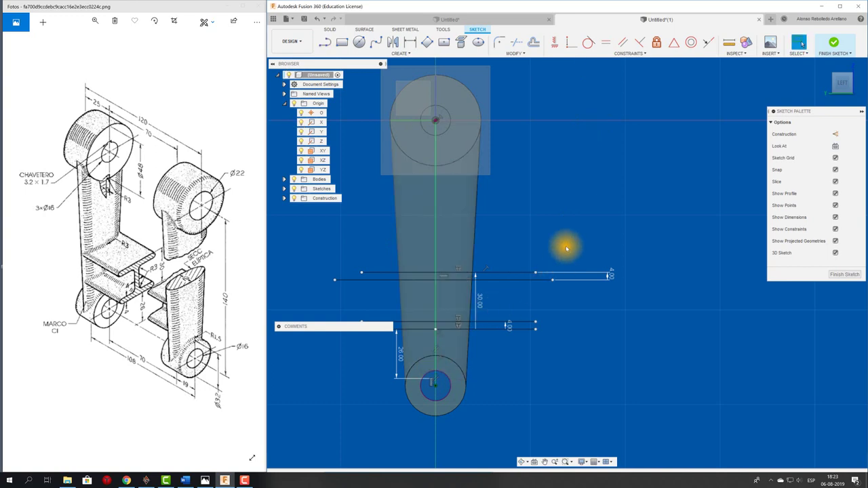
pyautogui.click(533, 42)
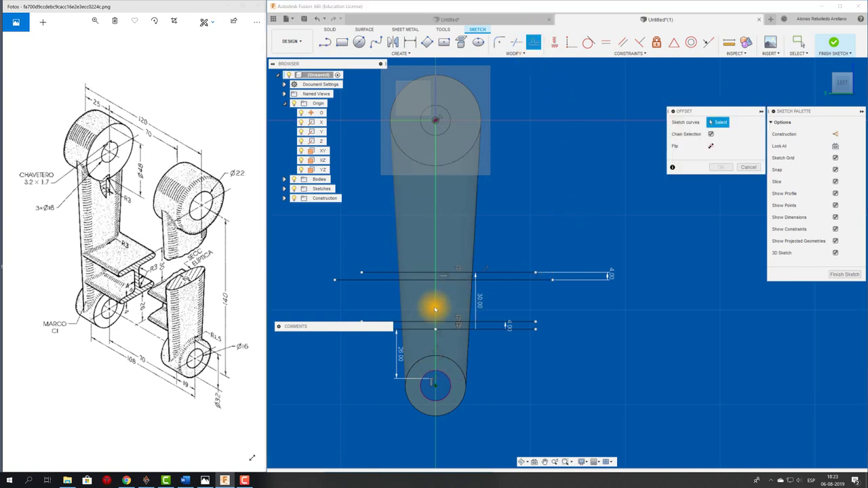
pyautogui.click(435, 305)
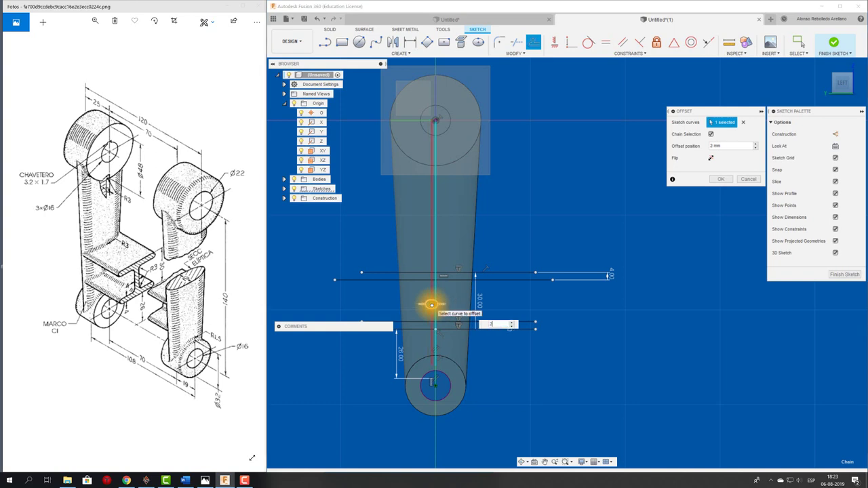
pyautogui.press('Return')
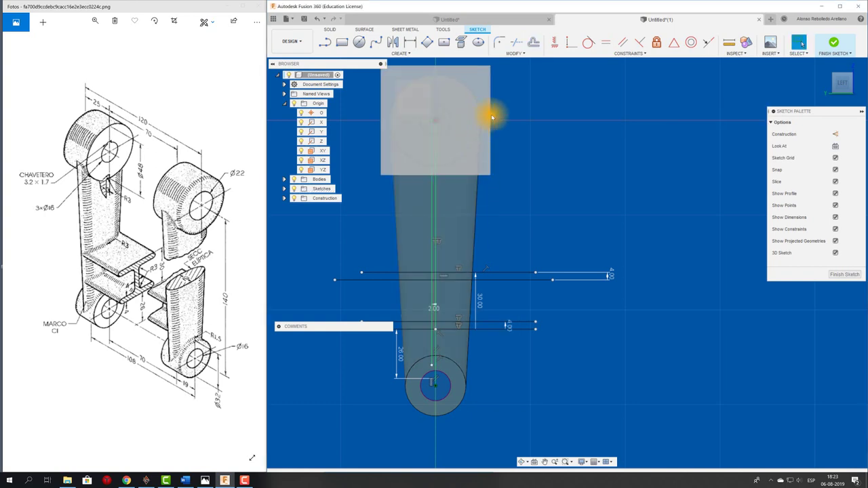
# Step: Offset the vertical centre line 2 mm to its other side
pyautogui.click(533, 42)
pyautogui.click(435, 297)
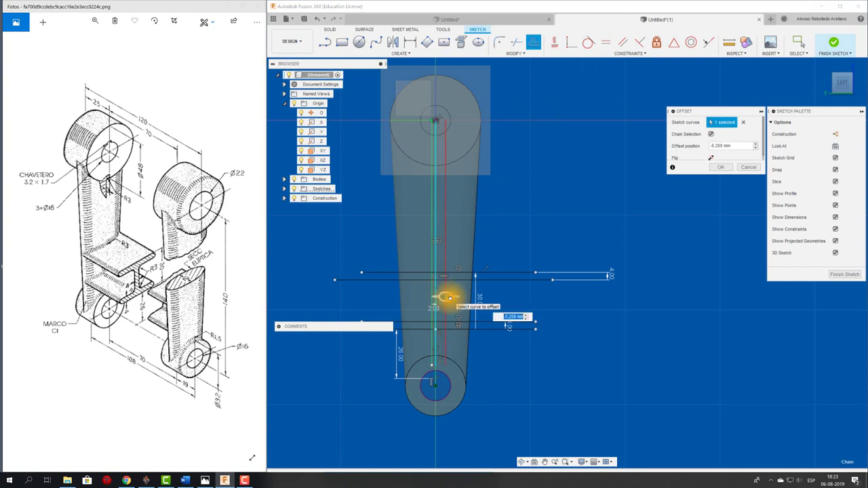
pyautogui.write('-3')
pyautogui.press('Return')
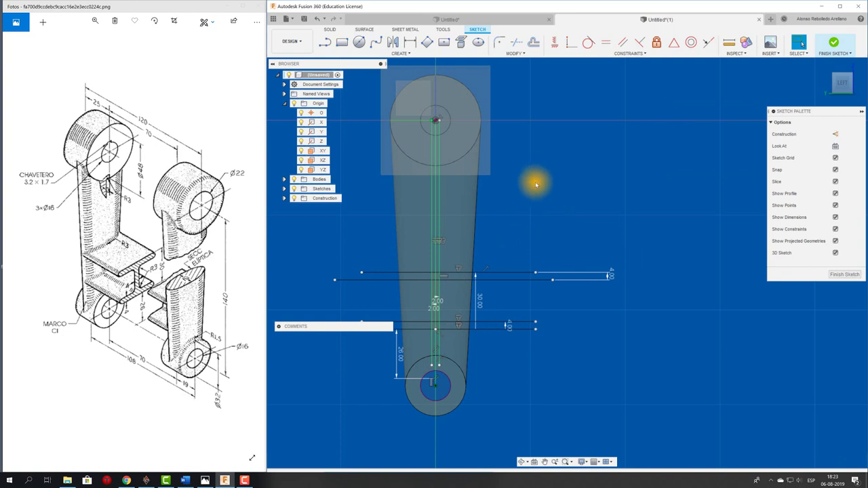
# Step: Trim the crossing line segments to shape the H-section web outline
pyautogui.click(515, 42)
pyautogui.click(435, 263)
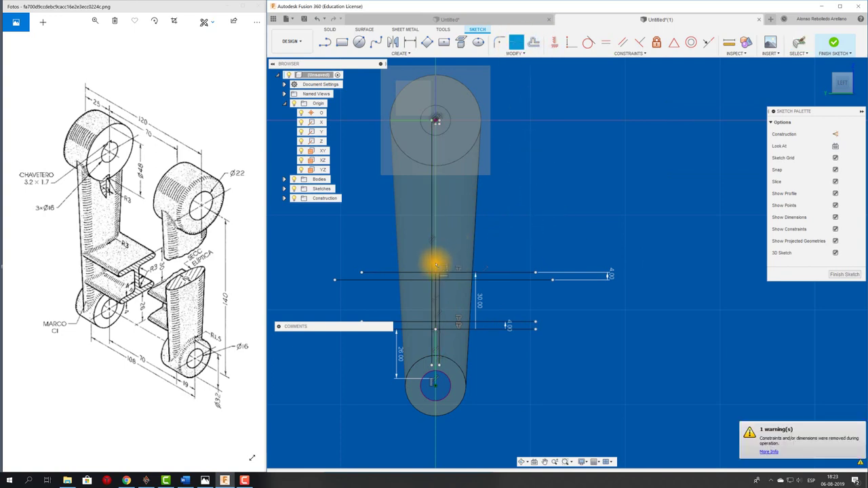
pyautogui.scroll(2, 431, 264)
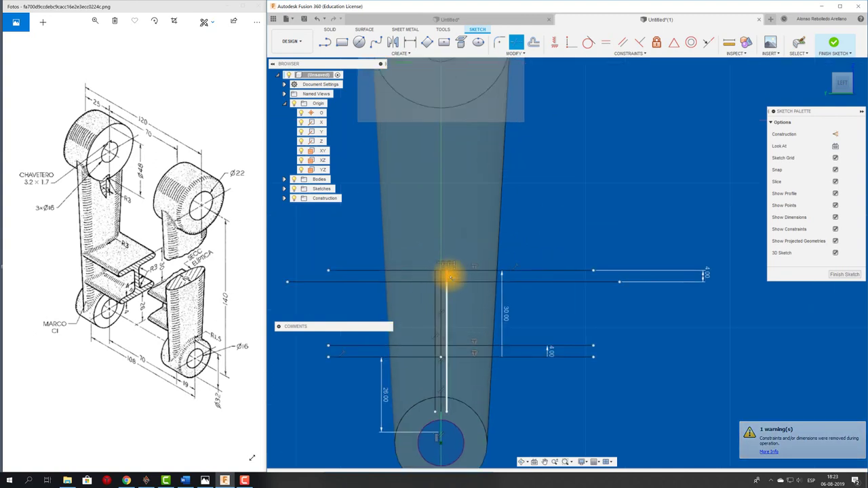
pyautogui.click(447, 274)
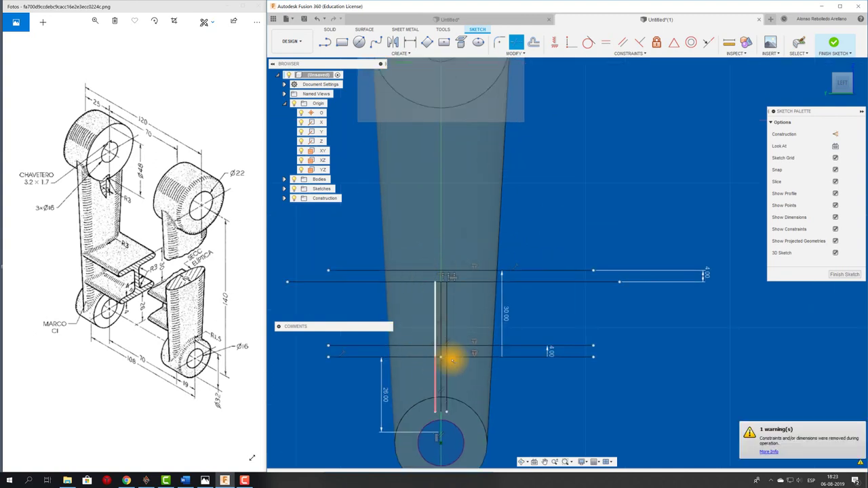
pyautogui.click(419, 354)
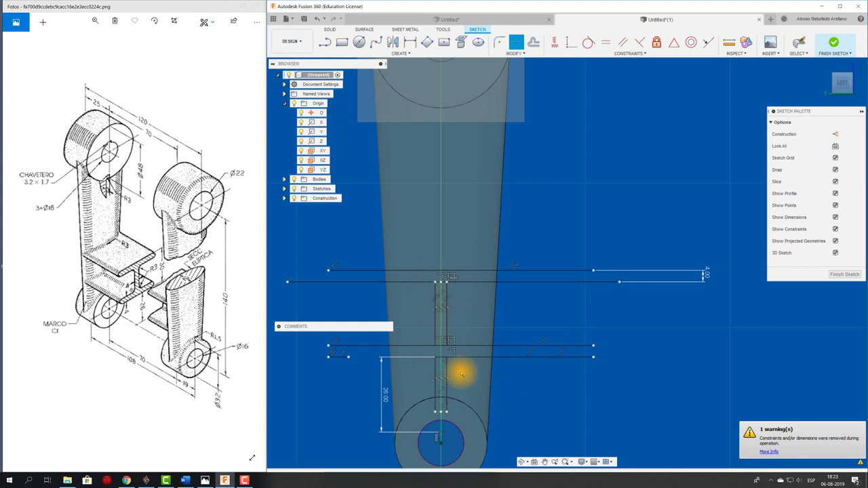
pyautogui.click(440, 378)
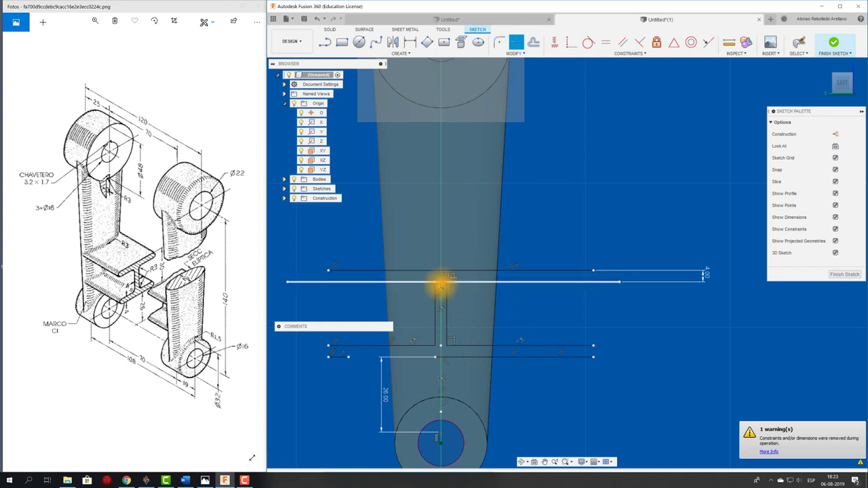
pyautogui.click(441, 281)
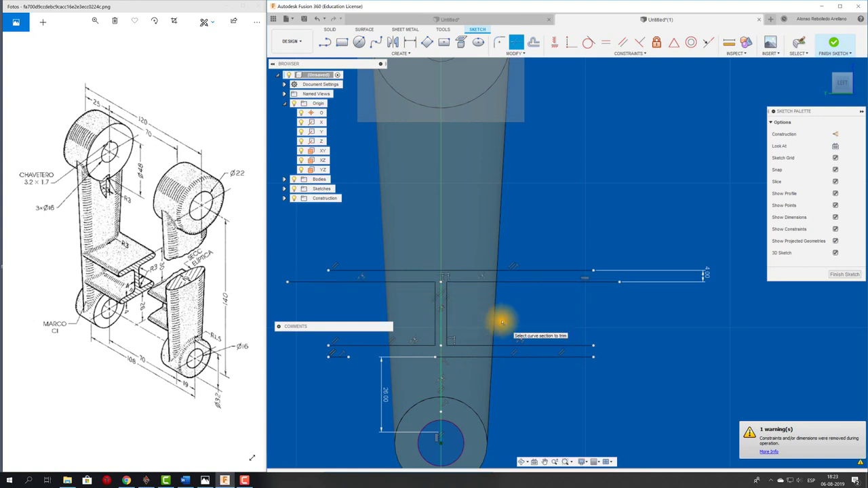
# Step: Draw a 20 mm line from the web's lower corner
pyautogui.press('l')
pyautogui.click(435, 357)
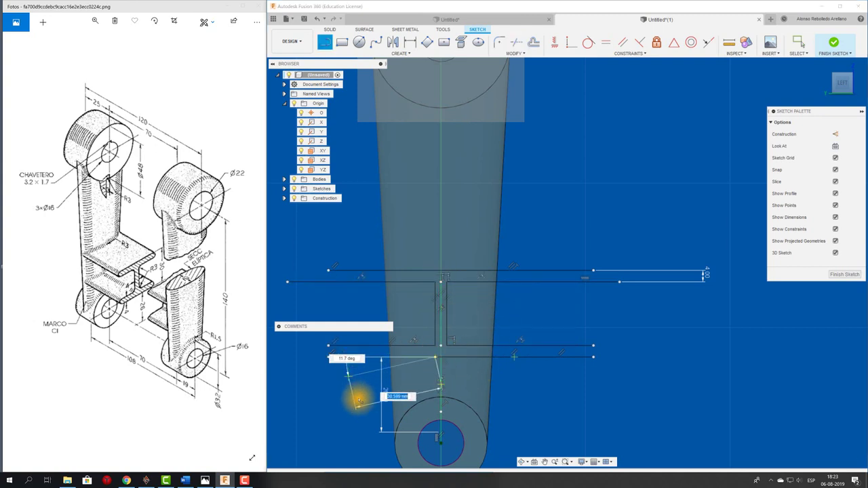
pyautogui.write('20')
pyautogui.press('Return')
pyautogui.press('Escape')
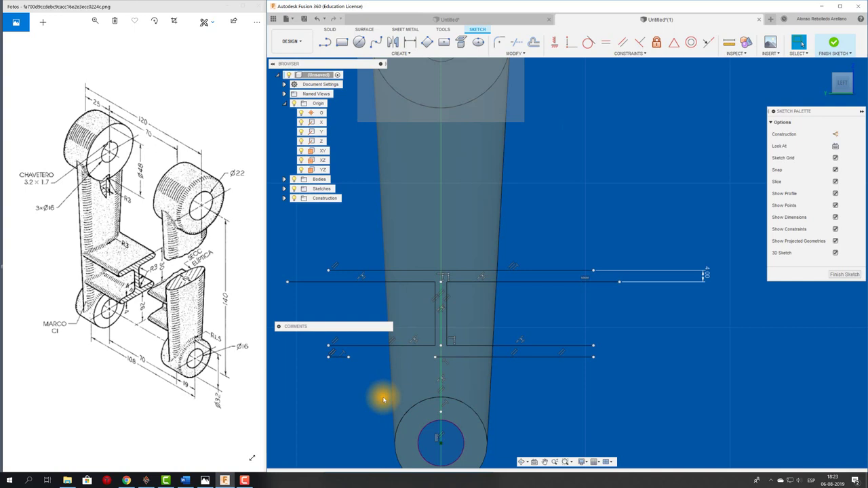
# Step: Trim the leftover segment at the web's bottom
pyautogui.click(521, 54)
pyautogui.click(508, 97)
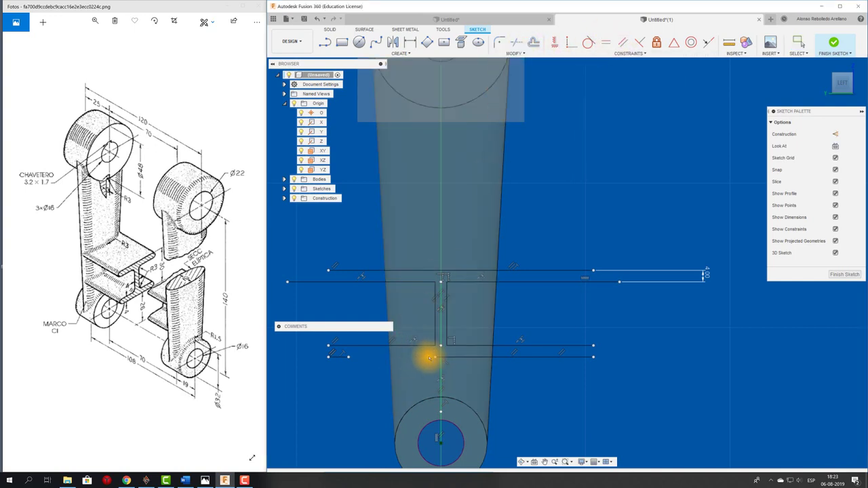
pyautogui.click(437, 356)
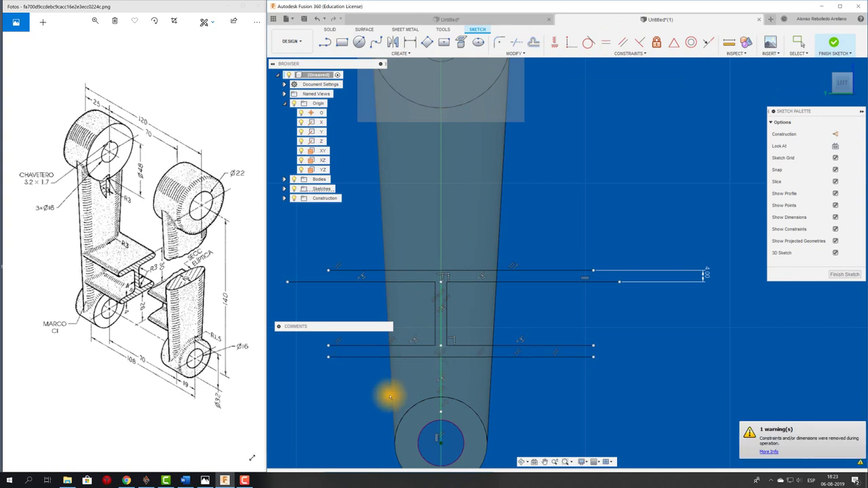
pyautogui.press('Escape')
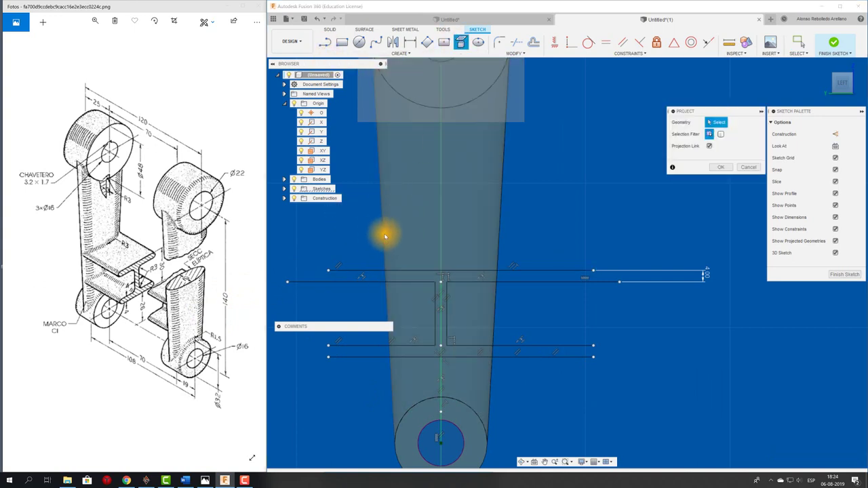
# Step: Project the tapered arm face's edges into the midplane sketch and zoom in on the web
pyautogui.click(496, 250)
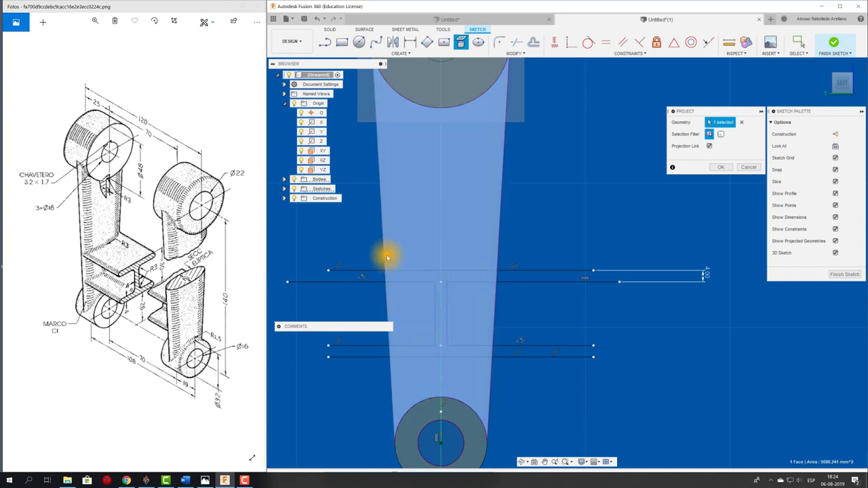
pyautogui.click(721, 167)
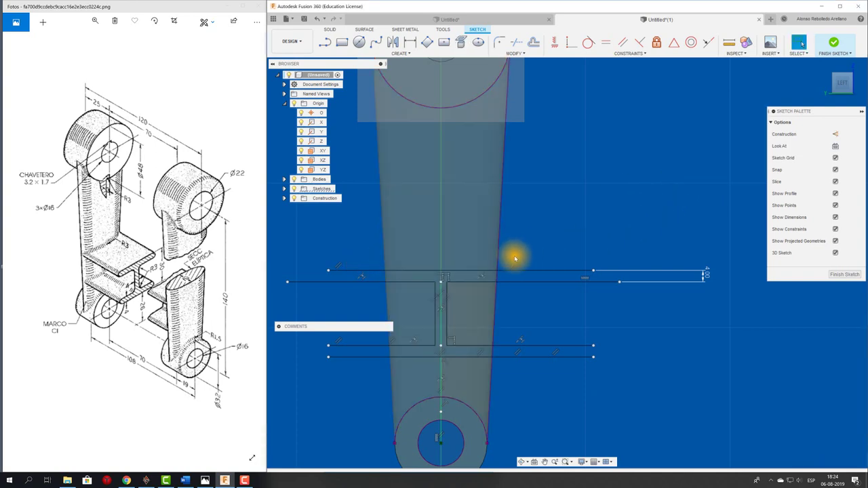
pyautogui.scroll(2, 520, 262)
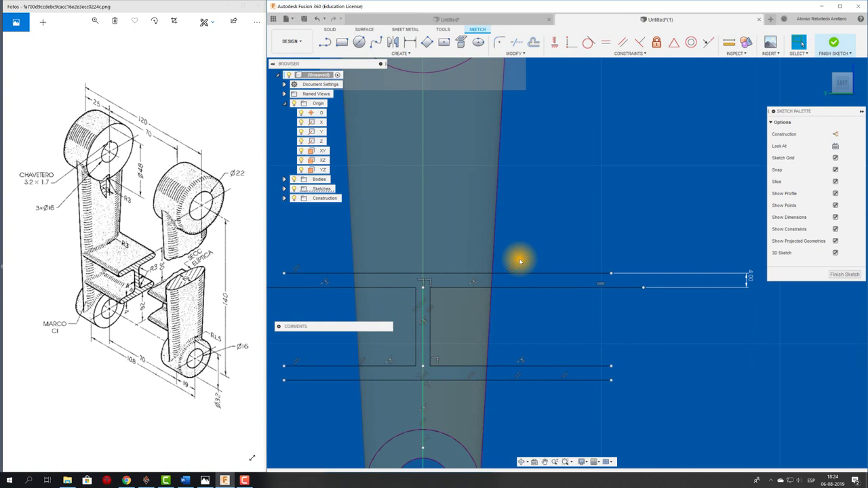
# Step: Trim the four line ends overhanging the arm's projected edge
pyautogui.press('t')
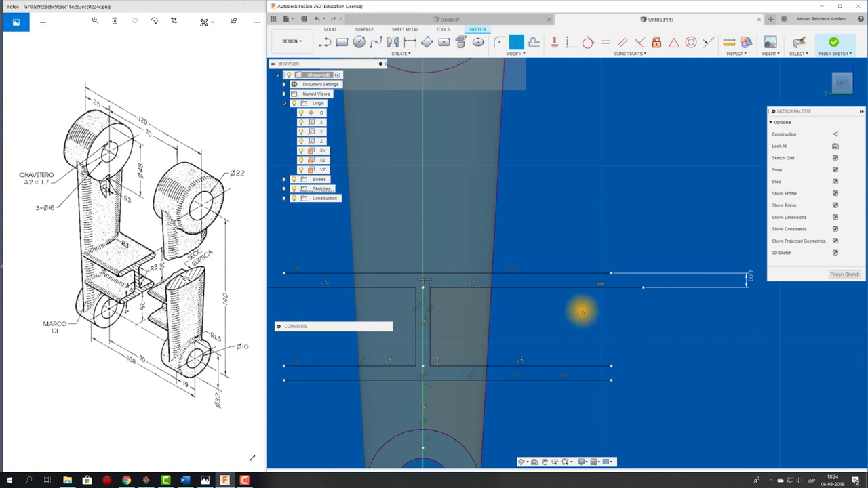
pyautogui.click(562, 287)
pyautogui.click(568, 274)
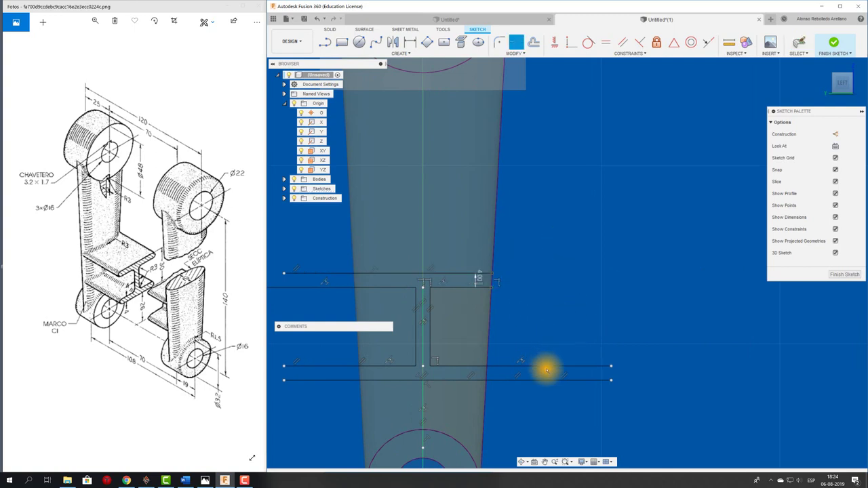
pyautogui.click(549, 367)
pyautogui.click(547, 380)
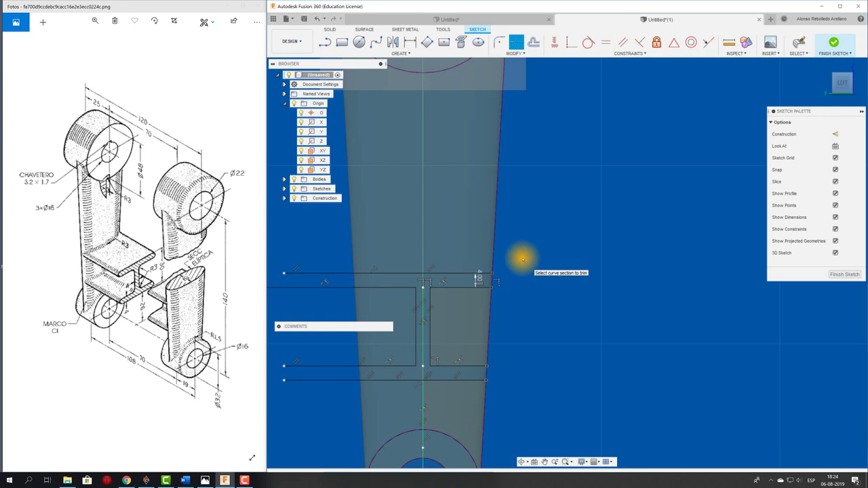
# Step: Start a line at the top of the web, then cancel the tangent-arc attempt
pyautogui.press('l')
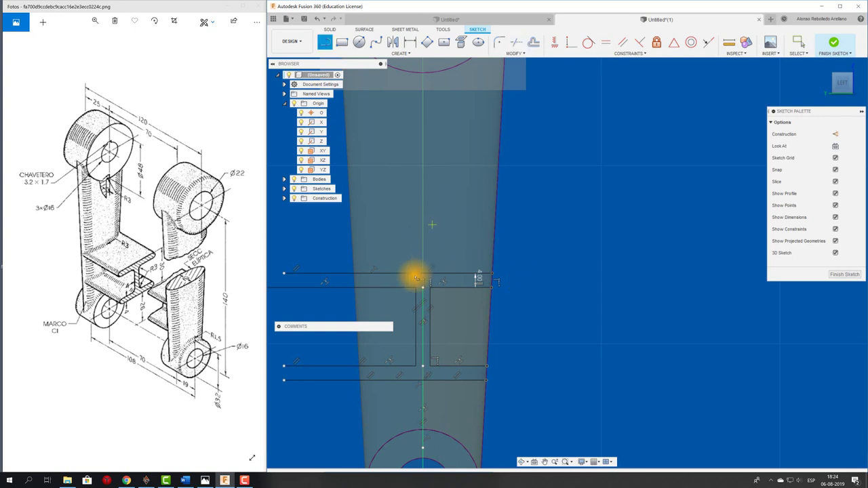
pyautogui.click(424, 288)
pyautogui.moveTo(423, 256); pyautogui.dragTo(423, 401)
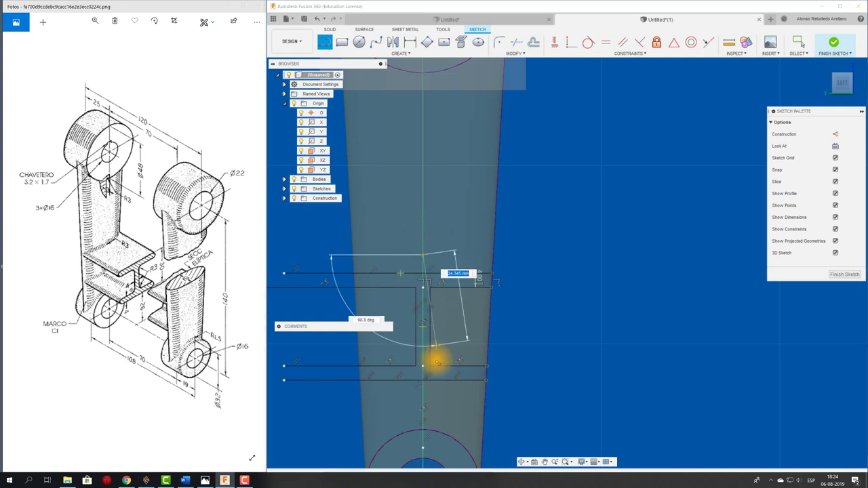
pyautogui.press('Escape')
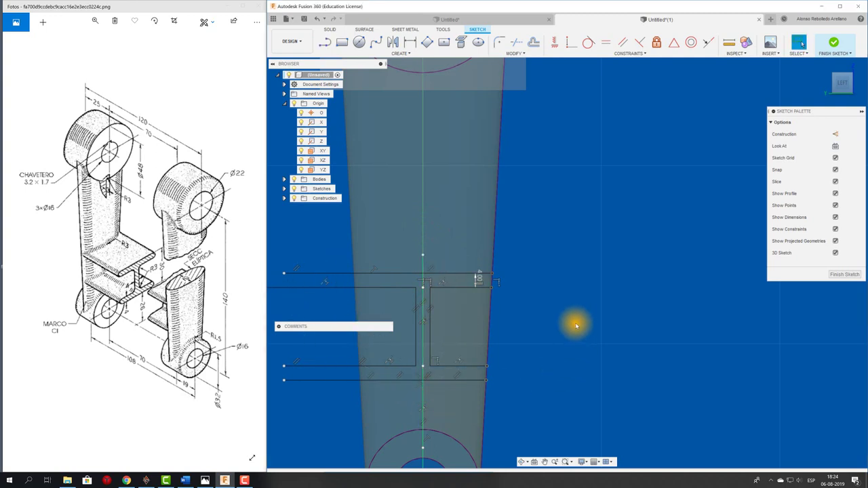
pyautogui.press('Escape')
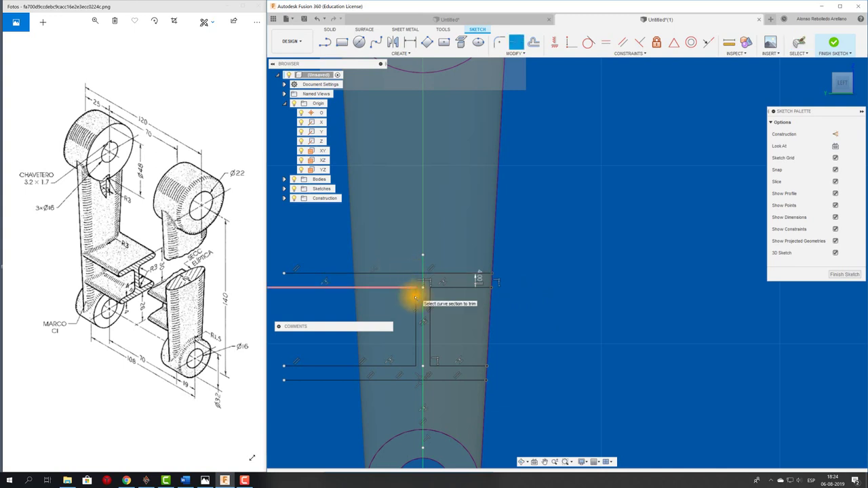
# Step: Trim the six line segments left of the centreline, leaving half the H-profile
pyautogui.click(415, 296)
pyautogui.click(407, 366)
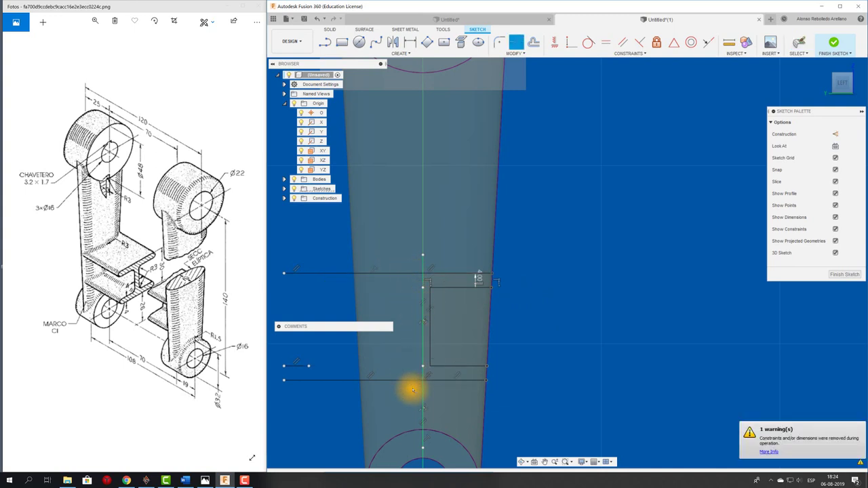
pyautogui.click(408, 378)
pyautogui.click(302, 366)
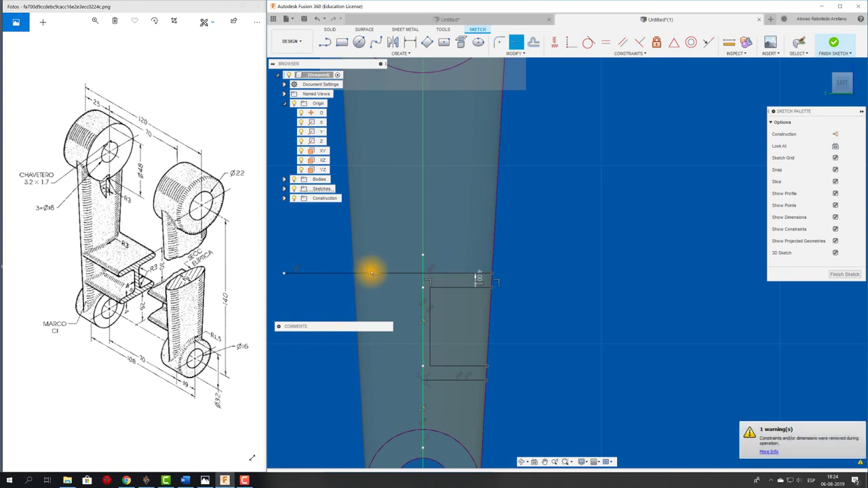
pyautogui.click(375, 273)
pyautogui.click(301, 273)
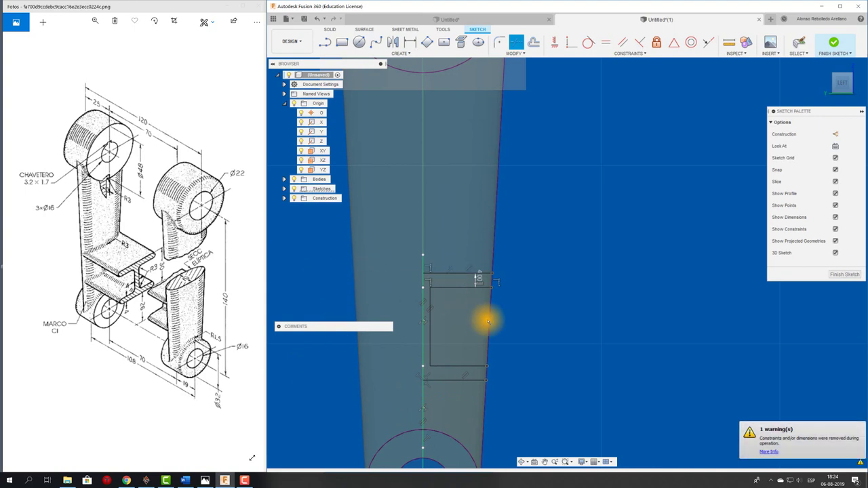
pyautogui.scroll(1, 516, 321)
pyautogui.scroll(1, 516, 320)
# Step: Draw a Ø4 mm circle at the top-right end of the outline
pyautogui.click(359, 40)
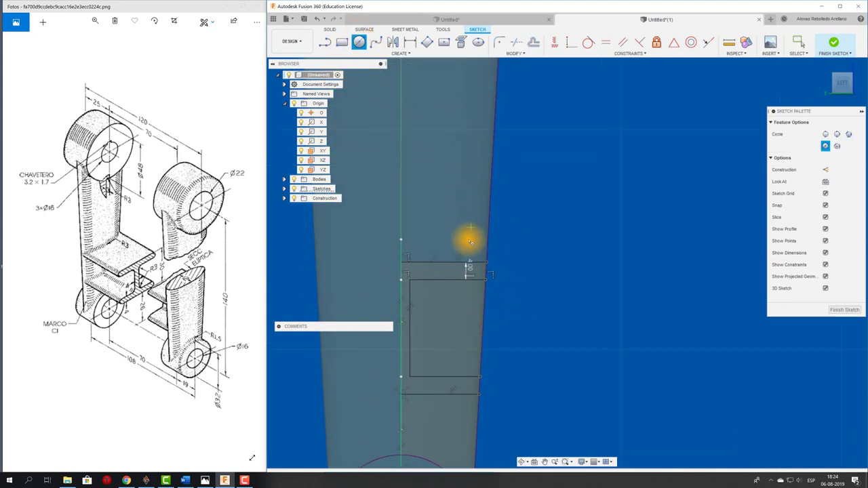
pyautogui.scroll(2, 473, 234)
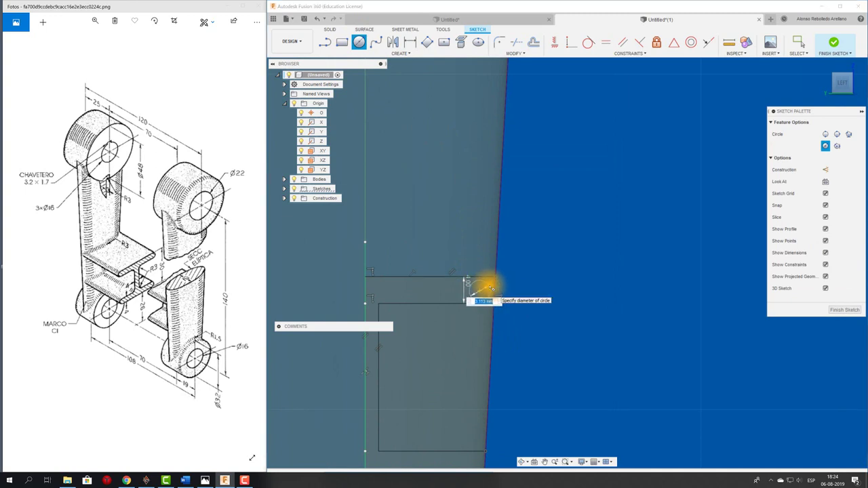
pyautogui.press('Return')
pyautogui.press('Escape')
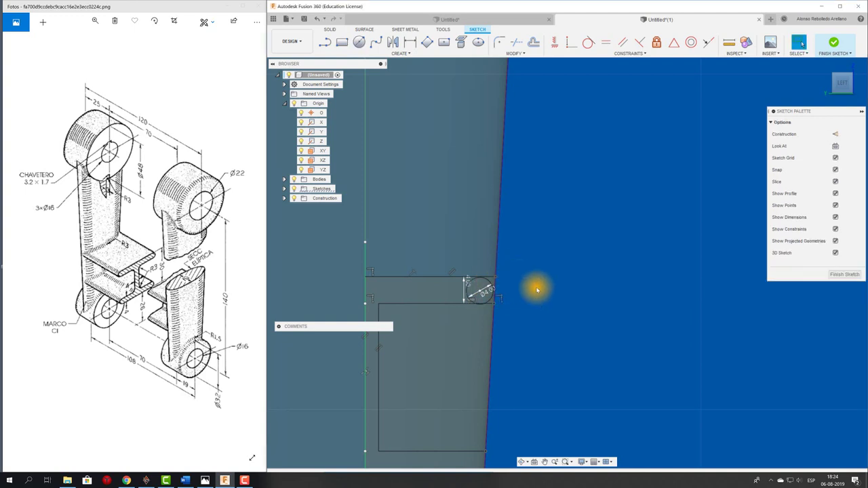
pyautogui.scroll(1, 519, 291)
pyautogui.scroll(1, 502, 279)
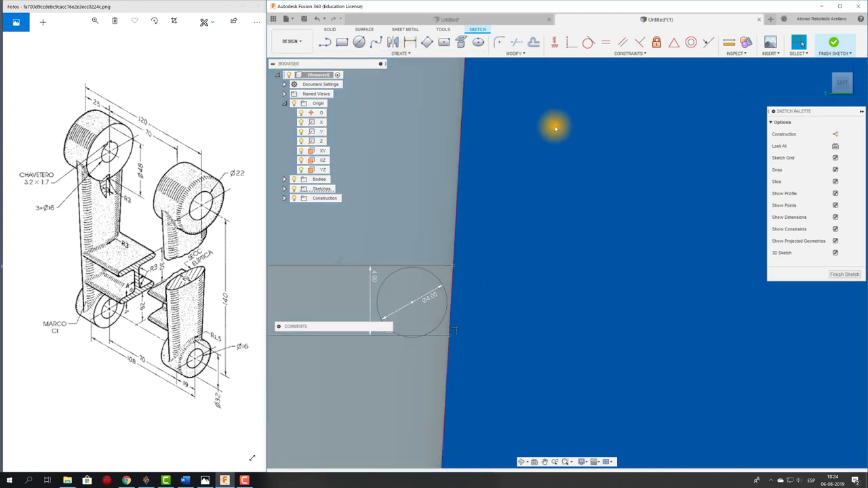
# Step: Make the circle tangent to the top line and the right edge
pyautogui.click(588, 43)
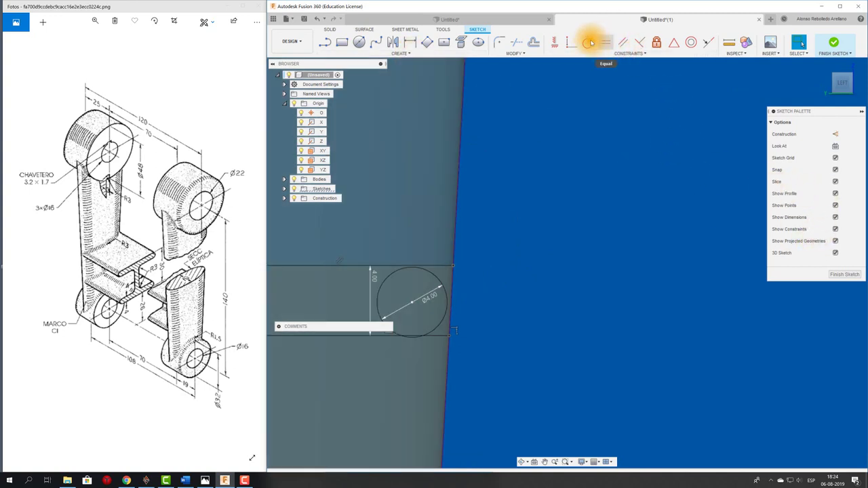
pyautogui.click(428, 273)
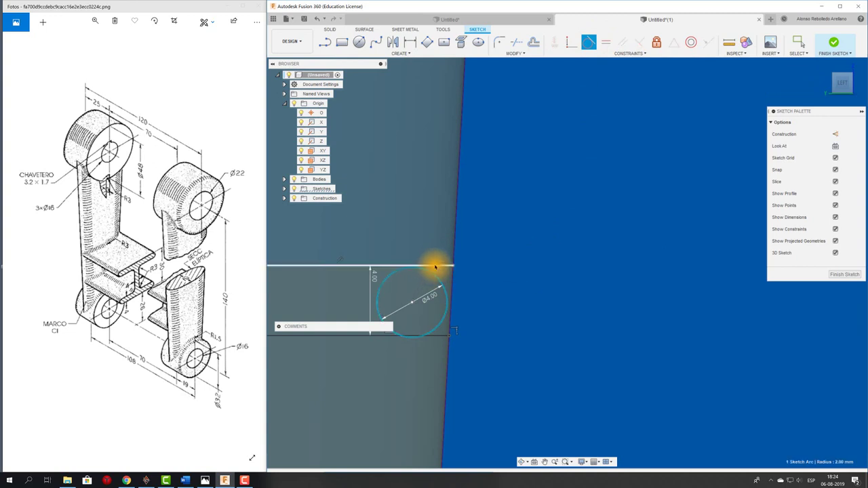
pyautogui.click(435, 267)
pyautogui.click(441, 321)
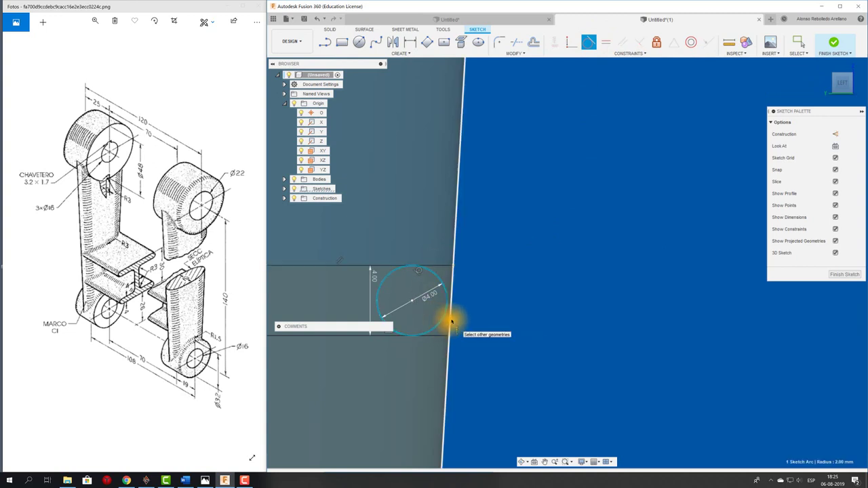
pyautogui.click(451, 321)
pyautogui.scroll(-2, 548, 305)
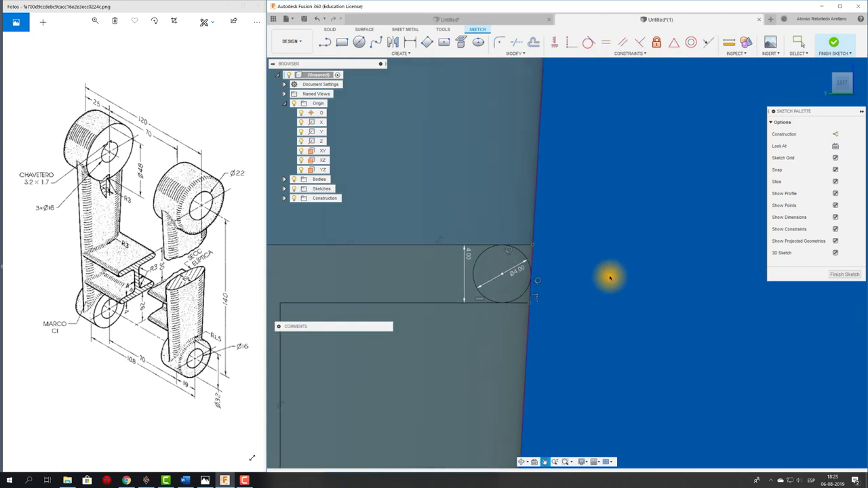
pyautogui.scroll(-1, 606, 276)
# Step: Trim the circle's left half and the leftover top and bottom line stubs
pyautogui.press('t')
pyautogui.scroll(1, 535, 278)
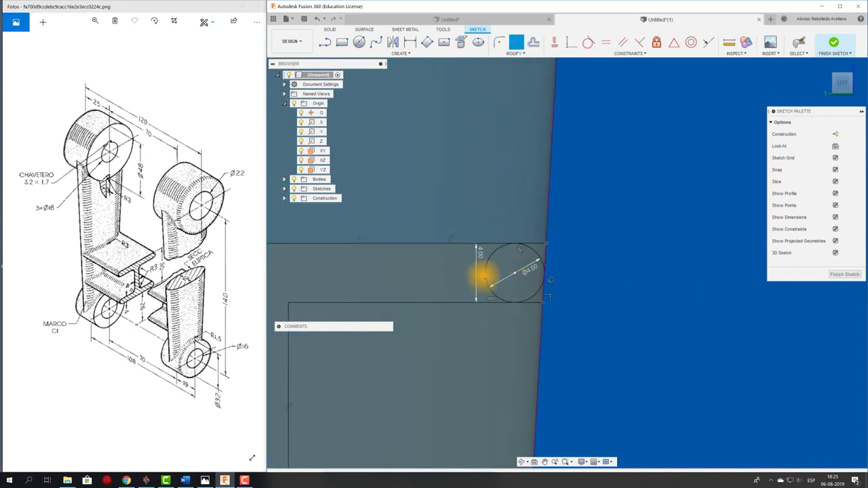
pyautogui.click(485, 277)
pyautogui.click(540, 241)
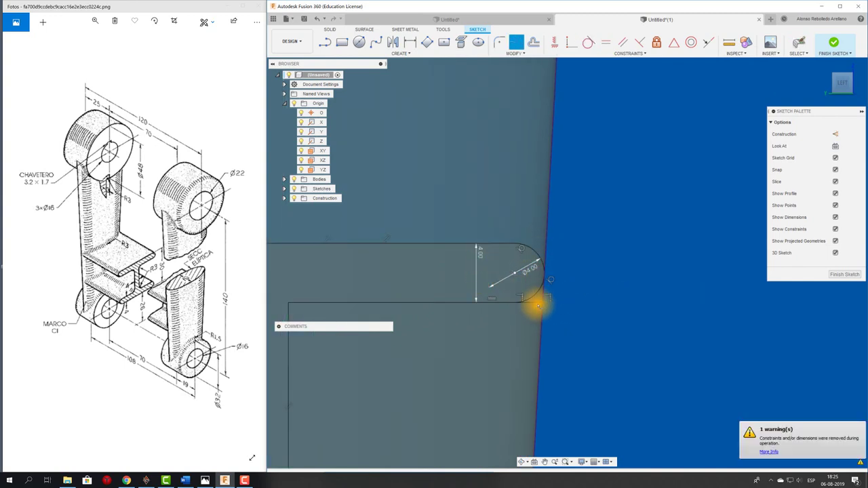
pyautogui.click(564, 307)
pyautogui.scroll(-2, 583, 244)
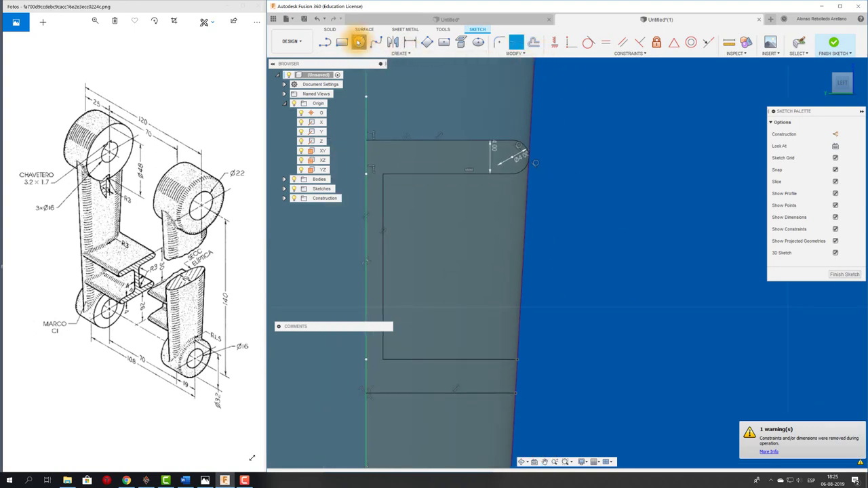
# Step: Draw a Ø4 mm circle at the bottom corner, tangent to the line and right edge
pyautogui.click(359, 42)
pyautogui.write('4')
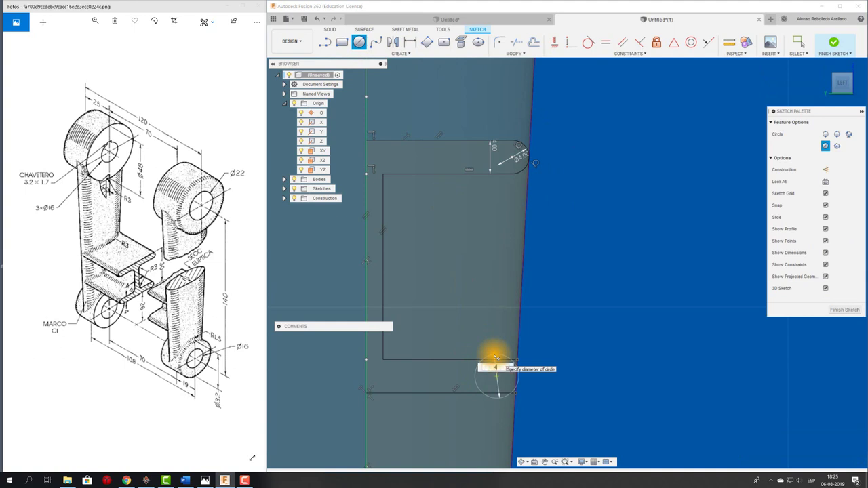
pyautogui.press('Return')
pyautogui.press('Escape')
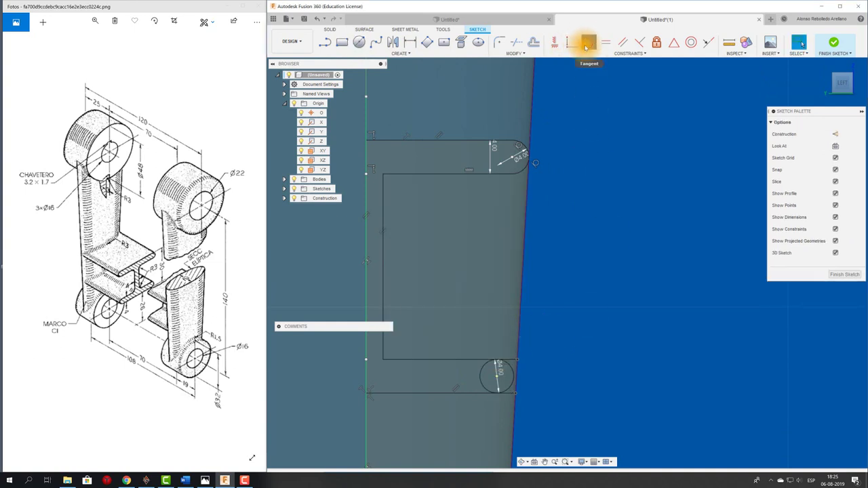
pyautogui.click(585, 46)
pyautogui.scroll(1, 519, 368)
pyautogui.scroll(1, 502, 363)
pyautogui.click(500, 362)
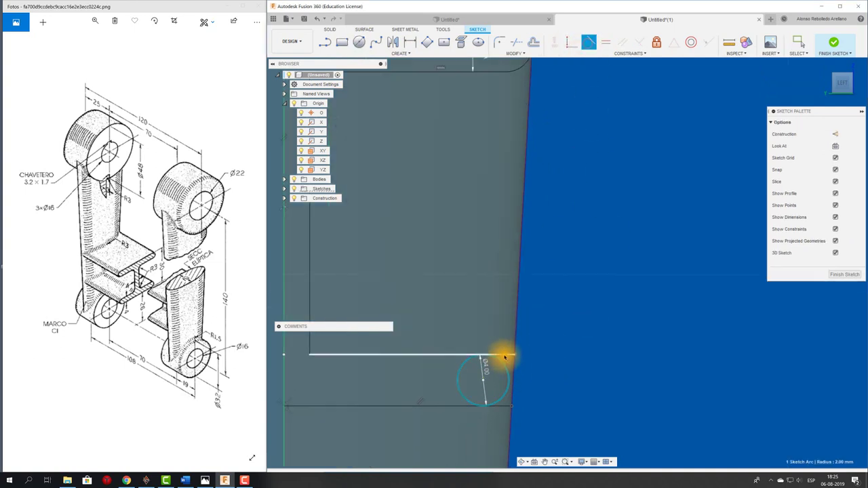
pyautogui.click(505, 371)
pyautogui.click(511, 369)
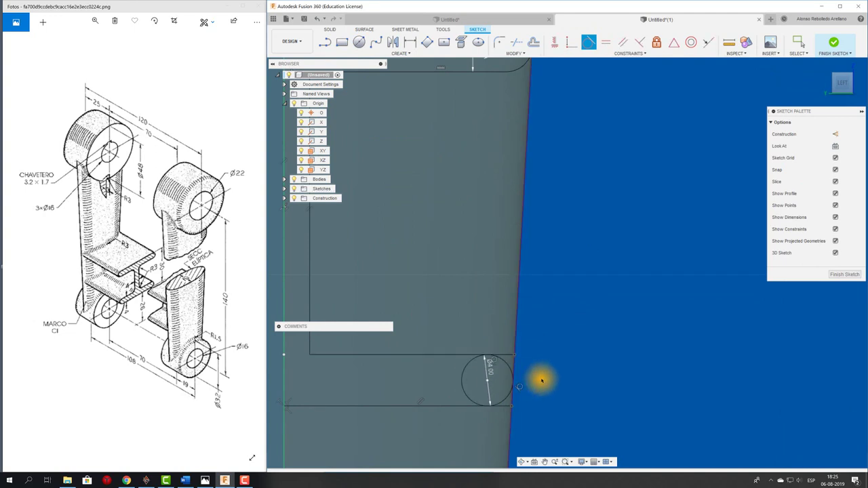
# Step: Trim the bottom and top line segments beyond the circle and its left arc
pyautogui.press('t')
pyautogui.scroll(2, 522, 398)
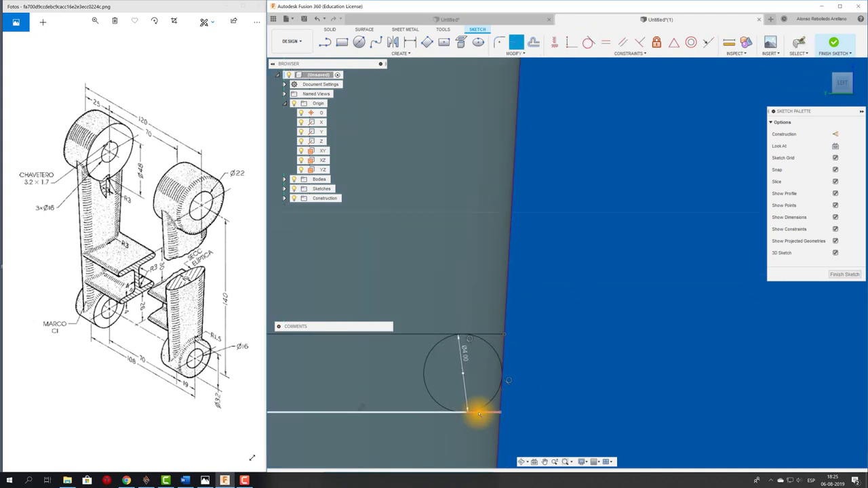
pyautogui.click(476, 412)
pyautogui.click(495, 335)
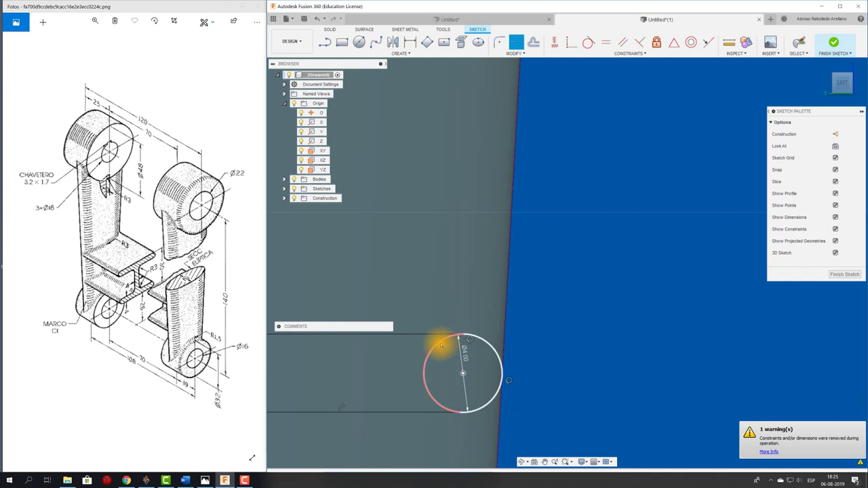
pyautogui.click(440, 346)
pyautogui.scroll(-1, 558, 364)
pyautogui.scroll(-2, 560, 366)
pyautogui.scroll(-1, 563, 367)
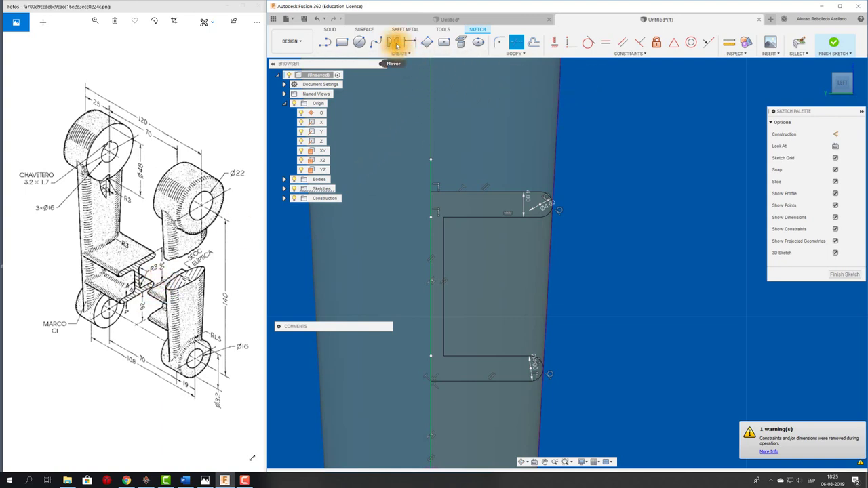
pyautogui.click(393, 43)
# Step: Window-select the half-profile curves and mirror them about the vertical centre line
pyautogui.moveTo(407, 167); pyautogui.dragTo(564, 396)
pyautogui.click(709, 133)
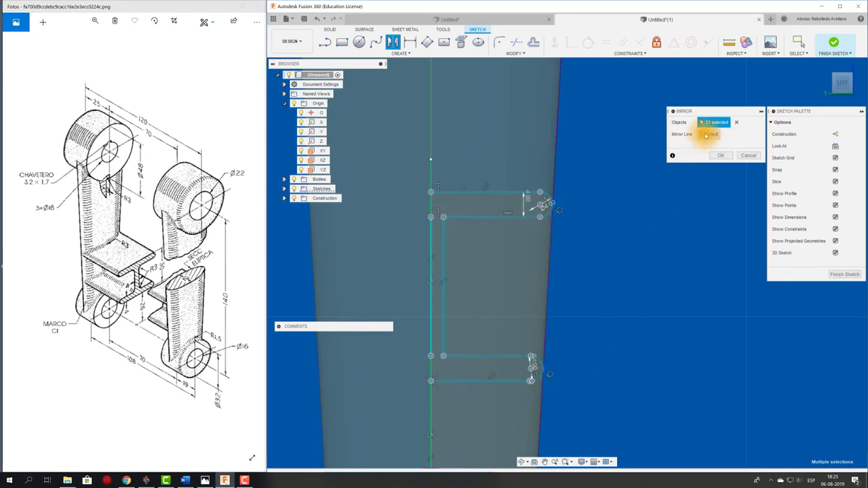
pyautogui.click(431, 200)
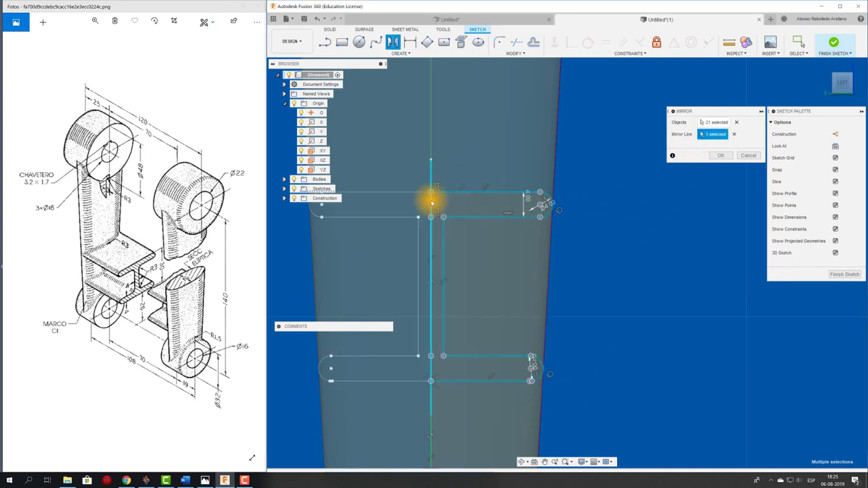
pyautogui.click(719, 155)
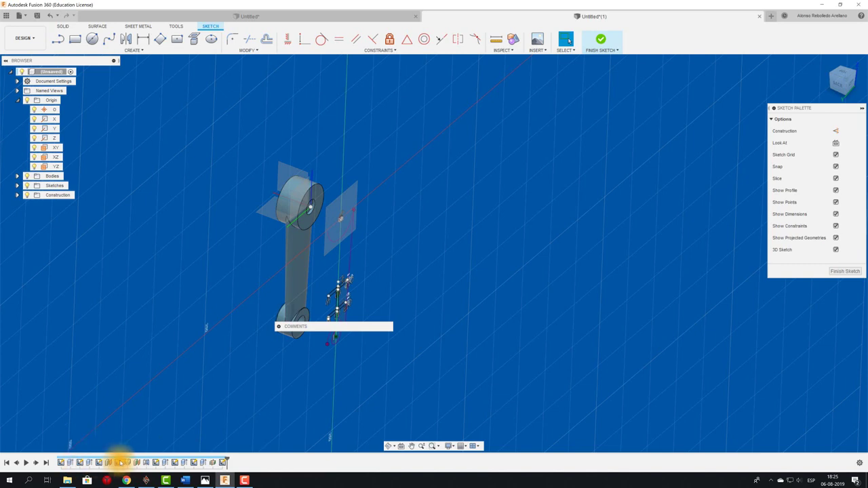
# Step: Finish the H-section sketch and start an extrusion with both H profiles selected
pyautogui.moveTo(690, 297)
pyautogui.keyDown('shift'); pyautogui.mouseDown(button='middle')
pyautogui.moveTo(610, 170)
pyautogui.moveTo(573, 158)
pyautogui.moveTo(573, 94)
pyautogui.mouseUp(button='middle'); pyautogui.keyUp('shift')
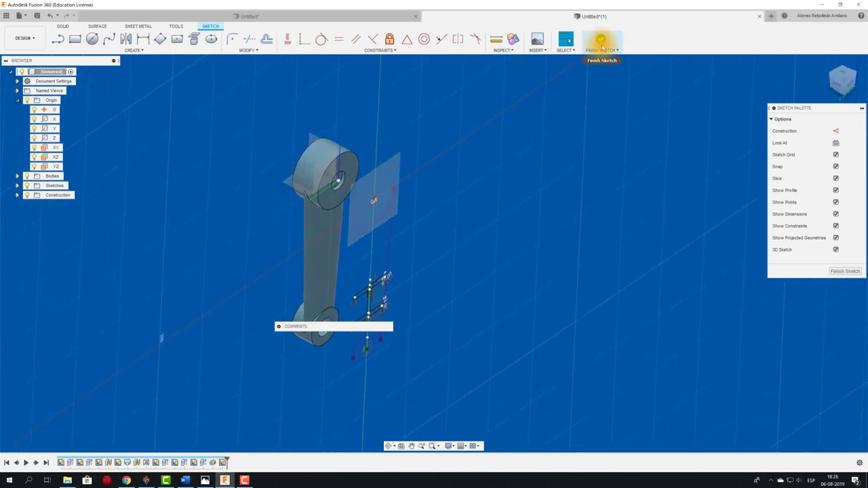
pyautogui.click(600, 42)
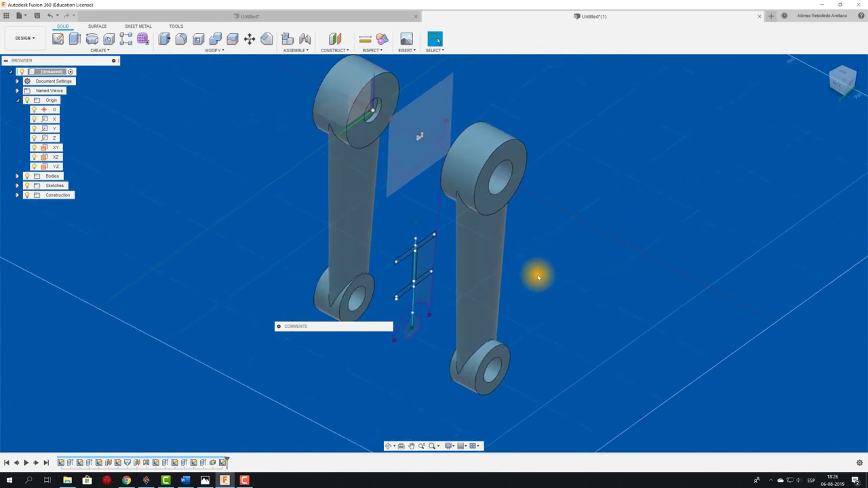
pyautogui.press('e')
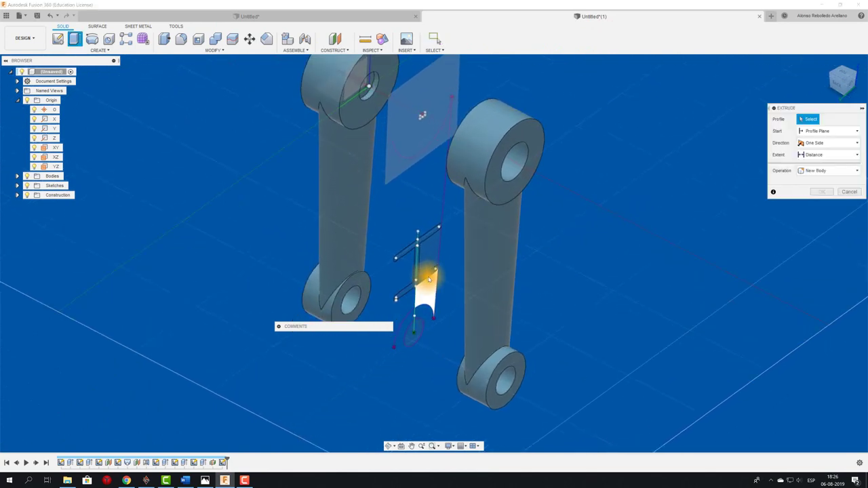
pyautogui.scroll(3, 427, 279)
pyautogui.click(426, 278)
pyautogui.click(416, 261)
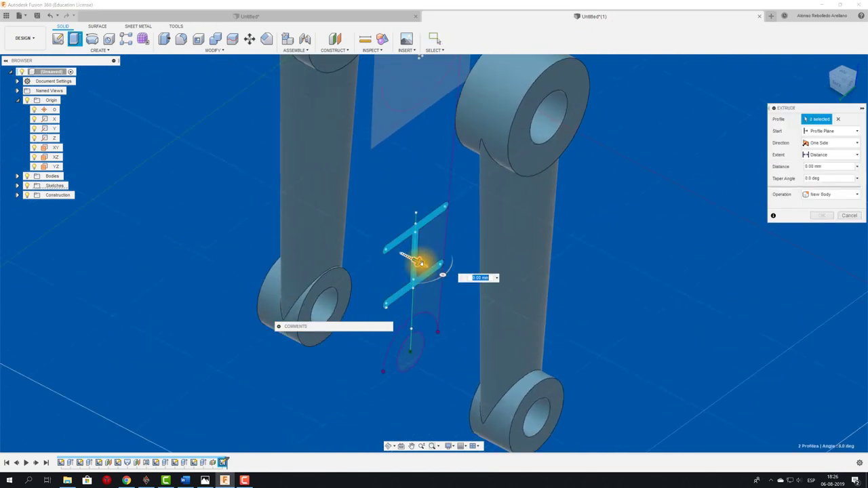
# Step: Extrude the H profiles through All as a Join operation
pyautogui.moveTo(430, 258)
pyautogui.mouseDown()
pyautogui.moveTo(459, 284)
pyautogui.moveTo(375, 235)
pyautogui.moveTo(459, 290)
pyautogui.moveTo(601, 251)
pyautogui.mouseUp()
pyautogui.moveTo(600, 252)
pyautogui.keyDown('shift'); pyautogui.mouseDown(button='middle')
pyautogui.moveTo(616, 255)
pyautogui.moveTo(637, 244)
pyautogui.mouseUp(button='middle'); pyautogui.keyUp('shift')
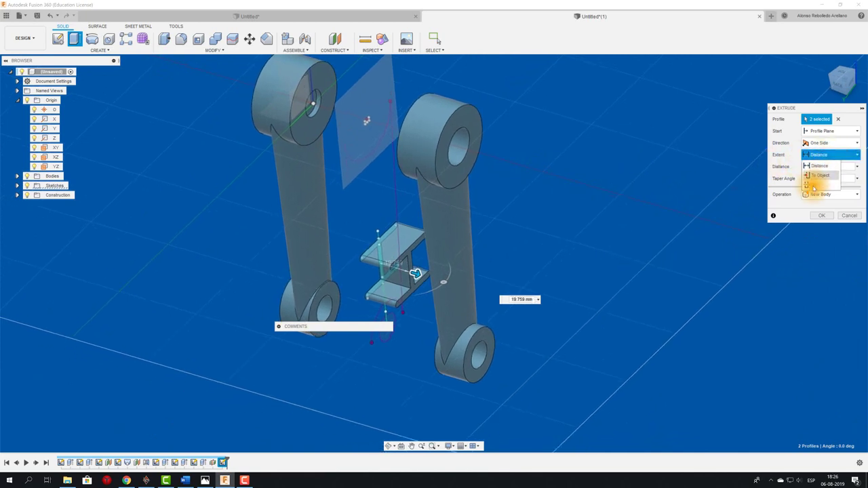
pyautogui.click(820, 183)
pyautogui.keyDown('shift'); pyautogui.moveTo(508, 277); pyautogui.dragTo(669, 245, button='middle'); pyautogui.keyUp('shift')
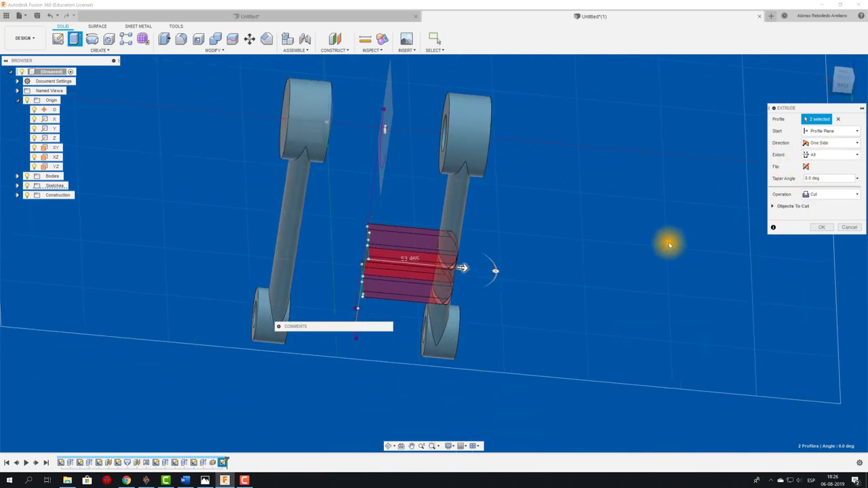
pyautogui.click(833, 194)
pyautogui.click(820, 206)
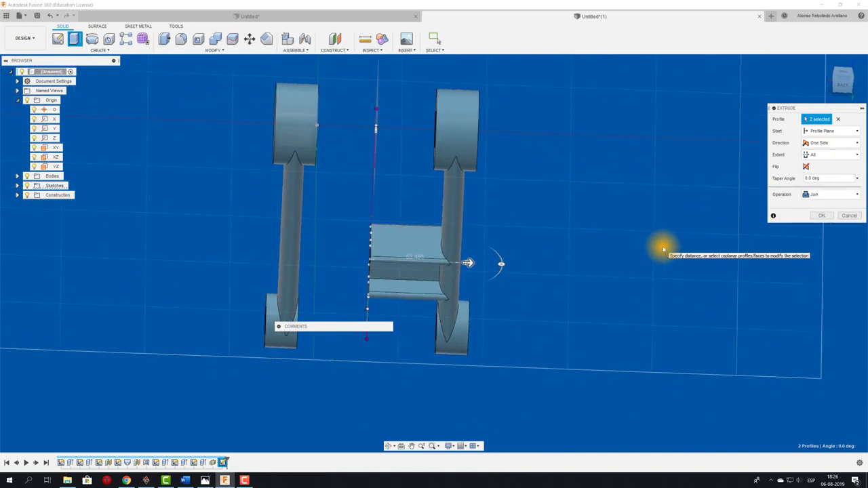
pyautogui.keyDown('shift'); pyautogui.moveTo(658, 246); pyautogui.dragTo(755, 184, button='middle'); pyautogui.keyUp('shift')
pyautogui.click(821, 217)
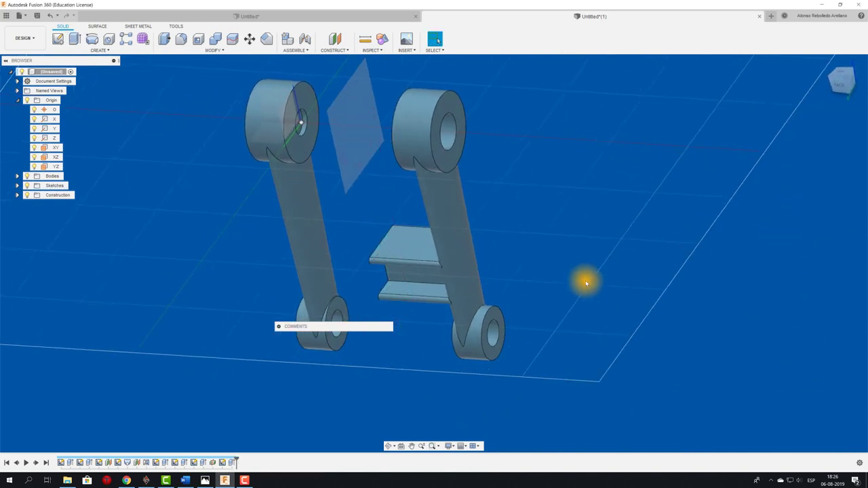
pyautogui.keyDown('shift'); pyautogui.moveTo(581, 281); pyautogui.dragTo(542, 271, button='middle'); pyautogui.keyUp('shift')
# Step: Extrude the web face the opposite way through All, then snap Fusion to the right half
pyautogui.click(75, 38)
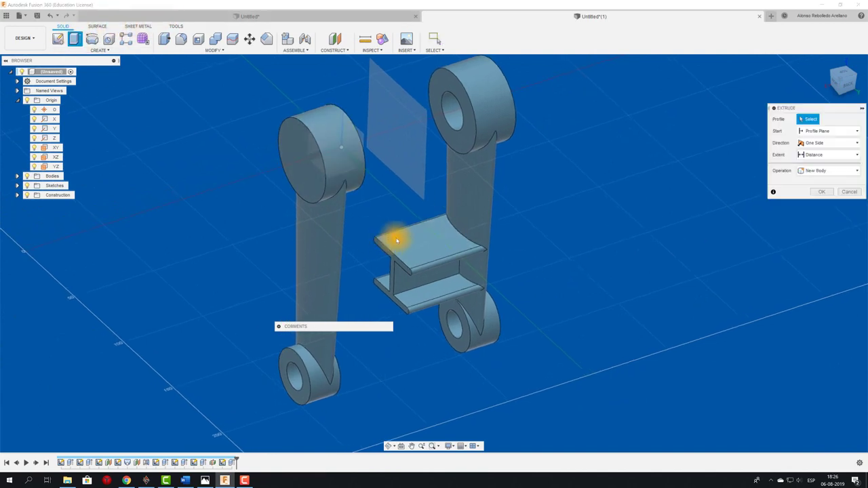
pyautogui.click(392, 259)
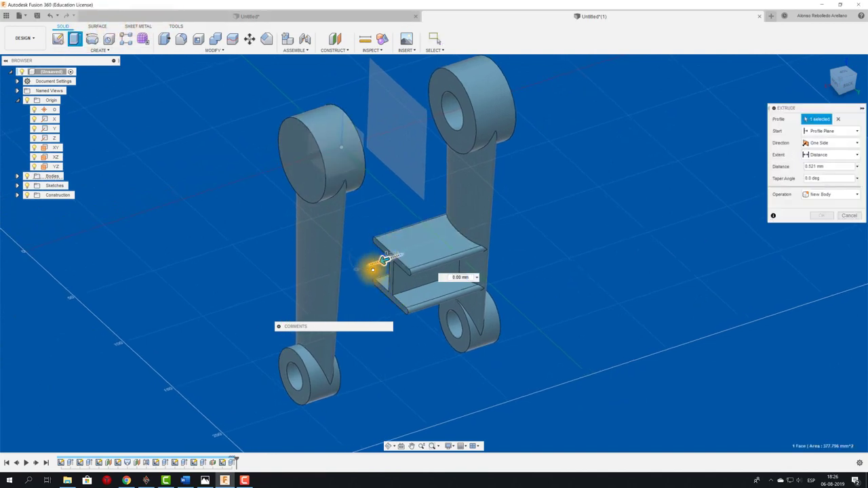
pyautogui.moveTo(377, 267); pyautogui.dragTo(350, 272)
pyautogui.keyDown('shift'); pyautogui.moveTo(700, 225); pyautogui.dragTo(779, 203, button='middle'); pyautogui.keyUp('shift')
pyautogui.click(831, 154)
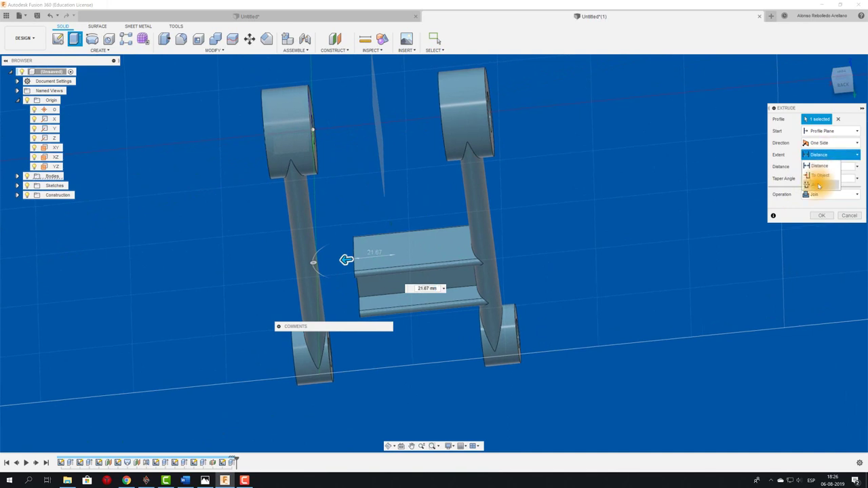
pyautogui.click(813, 183)
pyautogui.moveTo(604, 225)
pyautogui.keyDown('shift'); pyautogui.mouseDown(button='middle')
pyautogui.moveTo(385, 227)
pyautogui.moveTo(348, 242)
pyautogui.mouseUp(button='middle'); pyautogui.keyUp('shift')
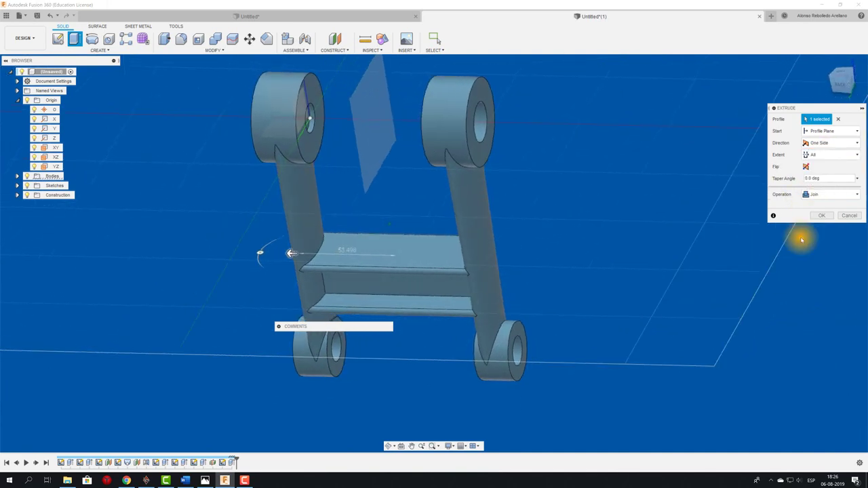
pyautogui.click(820, 215)
pyautogui.keyDown('shift'); pyautogui.moveTo(707, 243); pyautogui.dragTo(732, 84, button='middle'); pyautogui.keyUp('shift')
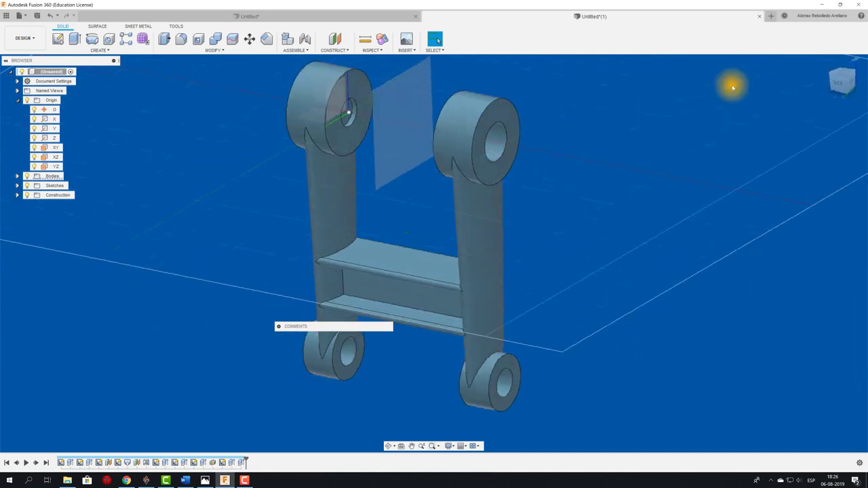
pyautogui.click(839, 5)
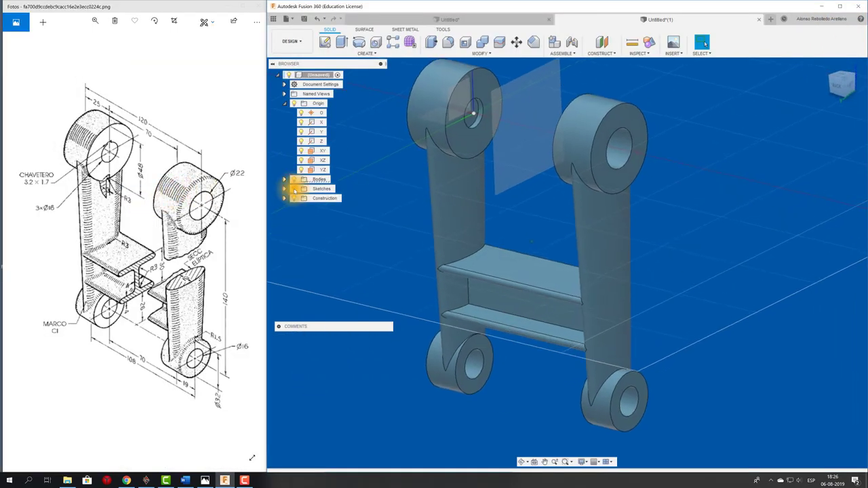
# Step: Select four boss edges for a fillet, then abandon it and clear the selection
pyautogui.click(448, 42)
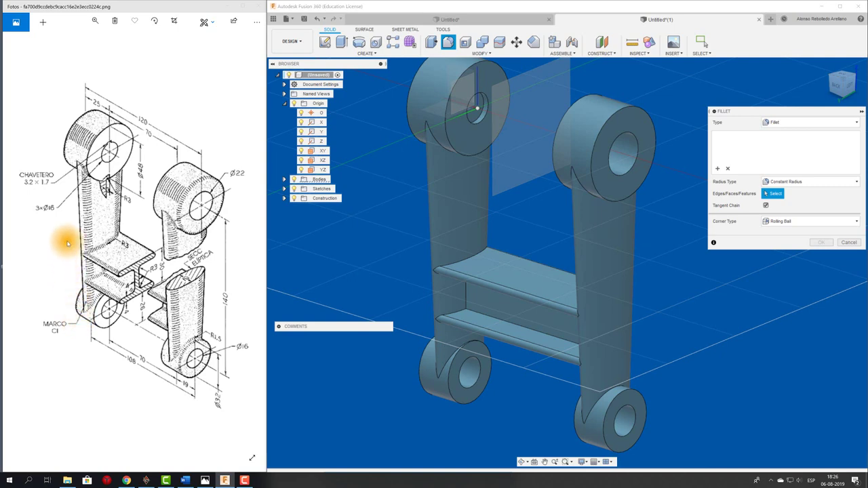
pyautogui.moveTo(407, 149)
pyautogui.keyDown('shift'); pyautogui.mouseDown(button='middle')
pyautogui.moveTo(655, 164)
pyautogui.moveTo(562, 124)
pyautogui.mouseUp(button='middle'); pyautogui.keyUp('shift')
pyautogui.click(569, 142)
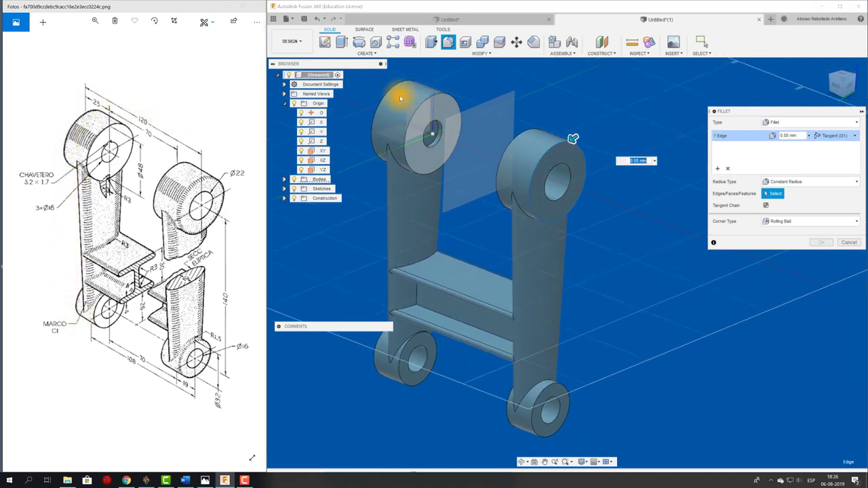
pyautogui.click(395, 89)
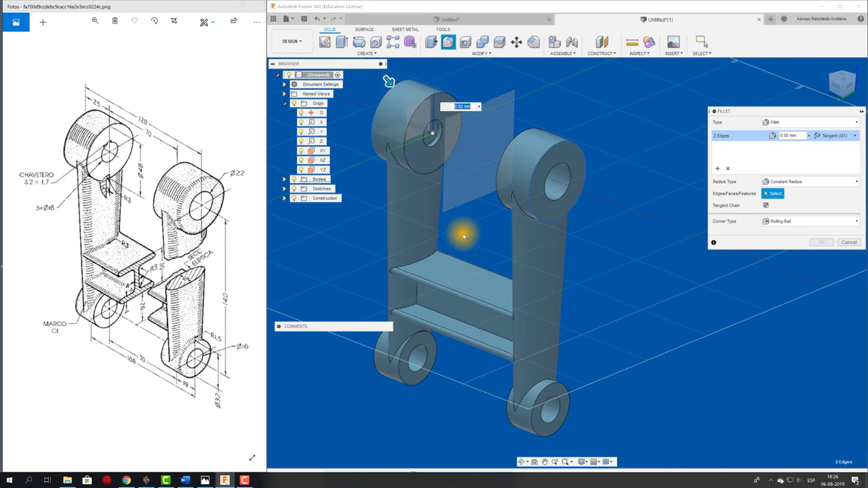
pyautogui.moveTo(463, 233)
pyautogui.keyDown('shift'); pyautogui.mouseDown(button='middle')
pyautogui.moveTo(438, 330)
pyautogui.moveTo(364, 316)
pyautogui.mouseUp(button='middle'); pyautogui.keyUp('shift')
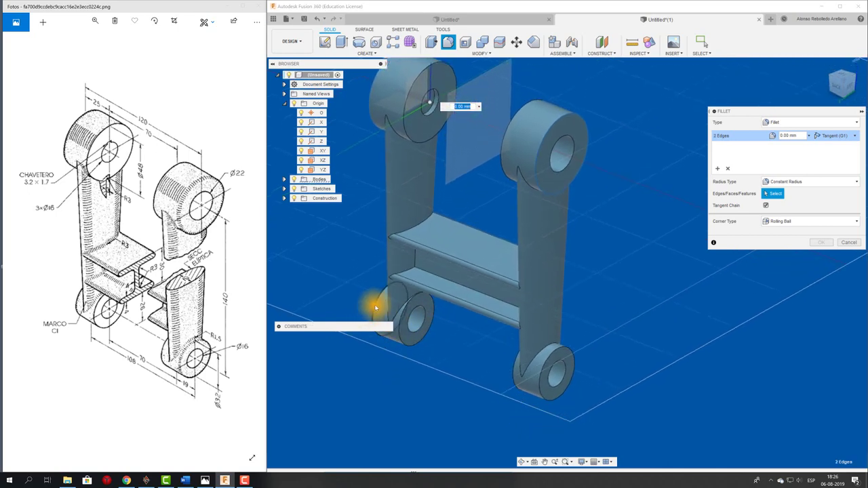
pyautogui.click(375, 308)
pyautogui.click(560, 348)
pyautogui.write('1.5')
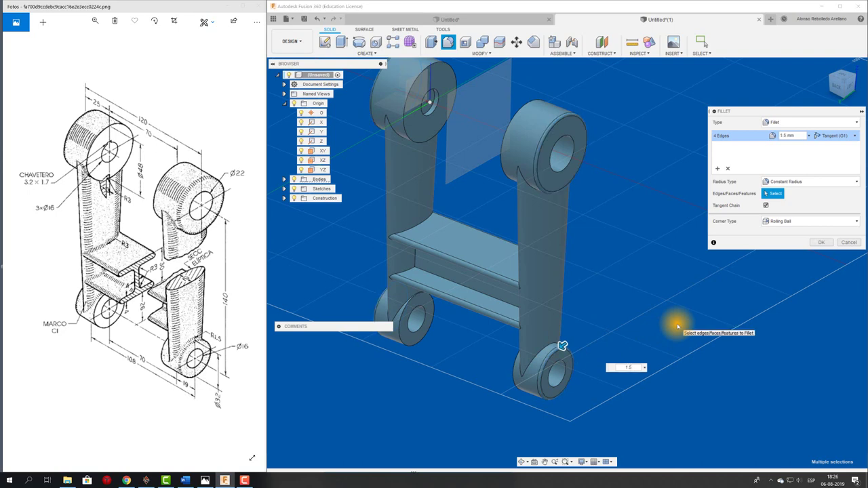
pyautogui.press('Return')
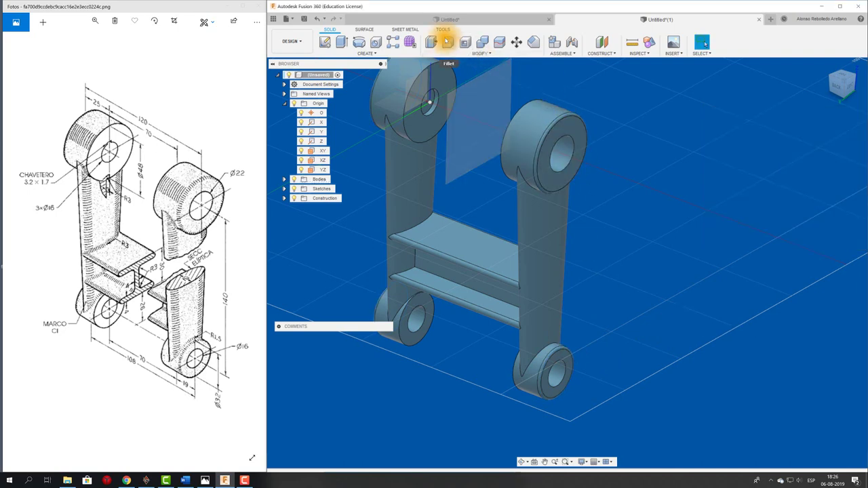
# Step: Fillet the edges where the arm meets the lower-right boss at 1.5 mm
pyautogui.click(447, 42)
pyautogui.keyDown('shift'); pyautogui.moveTo(455, 242); pyautogui.dragTo(522, 325, button='middle'); pyautogui.keyUp('shift')
pyautogui.click(523, 362)
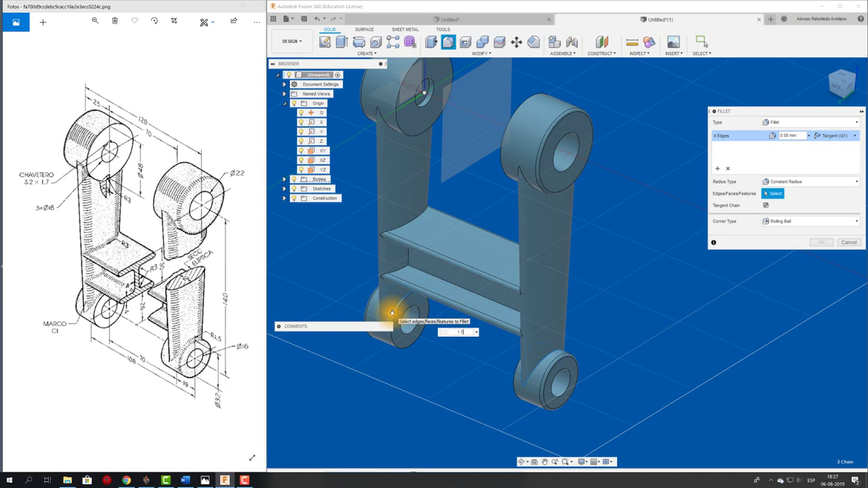
pyautogui.moveTo(387, 306)
pyautogui.keyDown('shift'); pyautogui.mouseDown(button='middle')
pyautogui.moveTo(441, 301)
pyautogui.moveTo(415, 274)
pyautogui.mouseUp(button='middle'); pyautogui.keyUp('shift')
pyautogui.scroll(2, 415, 275)
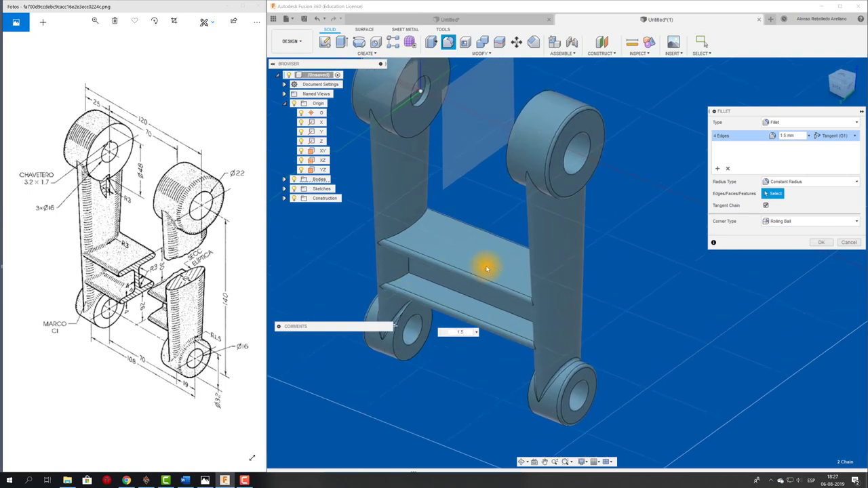
pyautogui.click(820, 244)
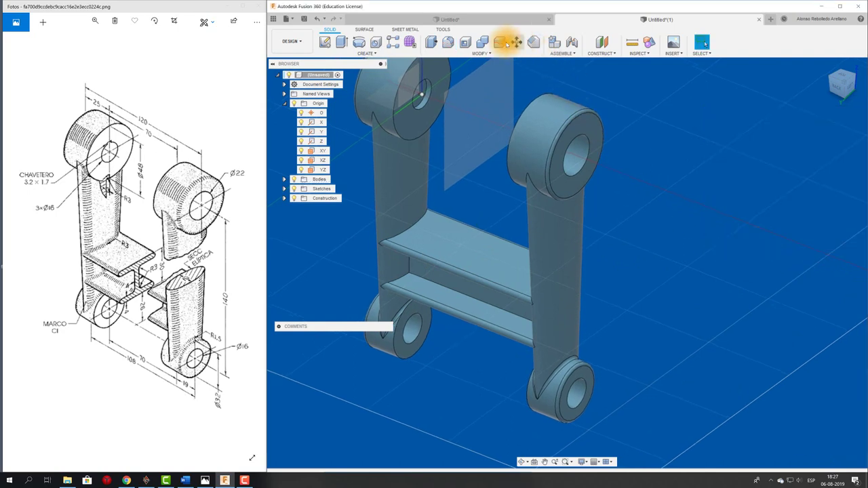
# Step: Fillet twelve flange edges of the H-section web
pyautogui.click(448, 44)
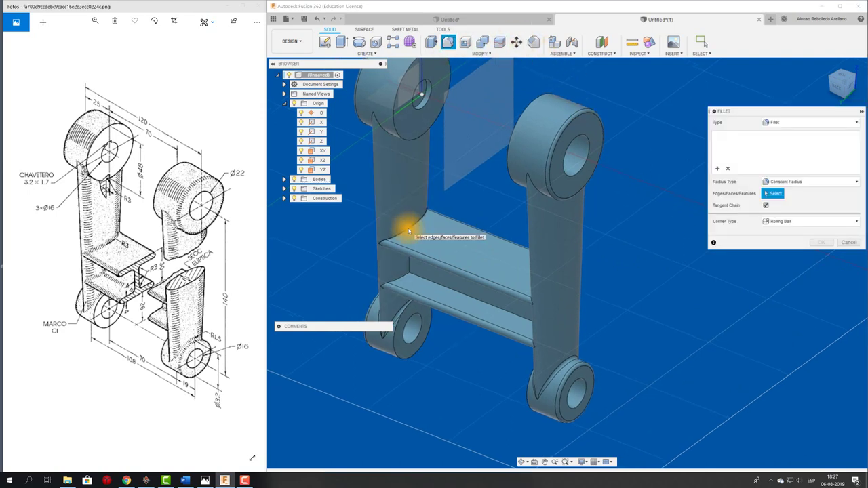
pyautogui.click(409, 232)
pyautogui.click(397, 281)
pyautogui.moveTo(407, 296)
pyautogui.keyDown('shift'); pyautogui.mouseDown(button='middle')
pyautogui.moveTo(522, 300)
pyautogui.moveTo(548, 277)
pyautogui.mouseUp(button='middle'); pyautogui.keyUp('shift')
pyautogui.click(546, 228)
pyautogui.moveTo(546, 229)
pyautogui.keyDown('shift'); pyautogui.mouseDown(button='middle')
pyautogui.moveTo(524, 265)
pyautogui.moveTo(532, 273)
pyautogui.moveTo(462, 289)
pyautogui.mouseUp(button='middle'); pyautogui.keyUp('shift')
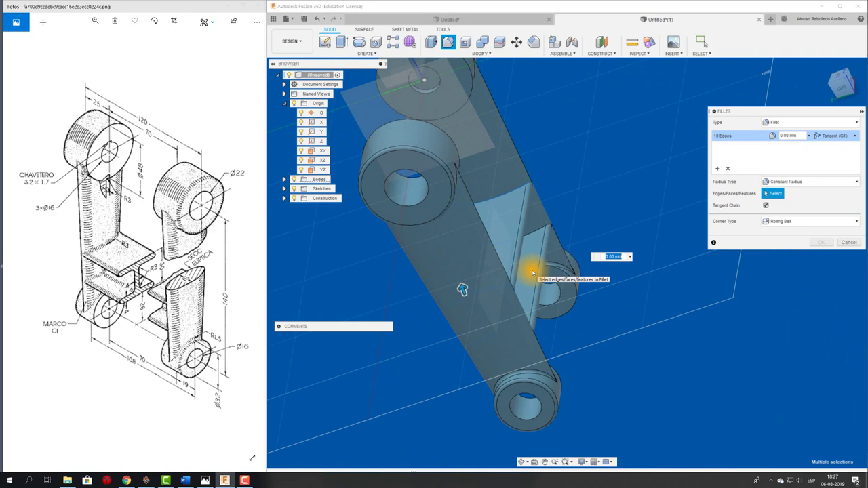
pyautogui.keyDown('shift'); pyautogui.moveTo(533, 274); pyautogui.dragTo(528, 271, button='middle'); pyautogui.keyUp('shift')
pyautogui.moveTo(562, 255)
pyautogui.keyDown('shift'); pyautogui.mouseDown(button='middle')
pyautogui.moveTo(573, 241)
pyautogui.moveTo(557, 245)
pyautogui.moveTo(511, 214)
pyautogui.moveTo(496, 217)
pyautogui.moveTo(470, 277)
pyautogui.moveTo(500, 206)
pyautogui.moveTo(482, 221)
pyautogui.moveTo(516, 263)
pyautogui.moveTo(591, 246)
pyautogui.moveTo(577, 252)
pyautogui.moveTo(789, 256)
pyautogui.moveTo(515, 43)
pyautogui.moveTo(466, 42)
pyautogui.mouseUp(button='middle'); pyautogui.keyUp('shift')
pyautogui.click(500, 206)
pyautogui.click(820, 243)
# Step: Try a 3 mm fillet on another edge and inspect where it fails
pyautogui.click(447, 43)
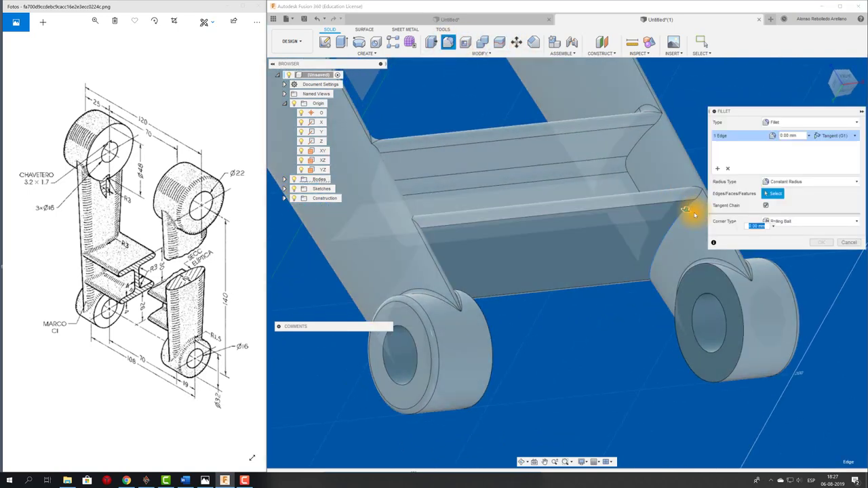
pyautogui.write('3')
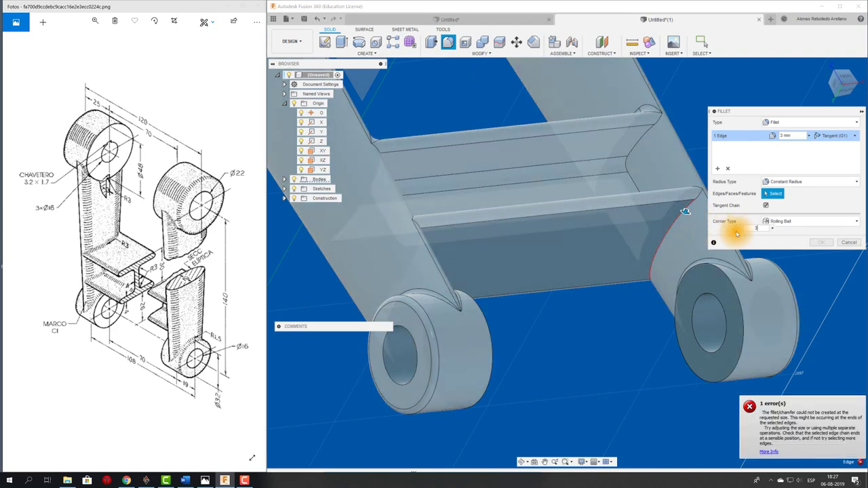
pyautogui.moveTo(687, 211)
pyautogui.keyDown('shift'); pyautogui.mouseDown(button='middle')
pyautogui.moveTo(673, 229)
pyautogui.moveTo(675, 190)
pyautogui.moveTo(658, 217)
pyautogui.moveTo(662, 232)
pyautogui.moveTo(655, 229)
pyautogui.moveTo(648, 140)
pyautogui.moveTo(687, 193)
pyautogui.mouseUp(button='middle'); pyautogui.keyUp('shift')
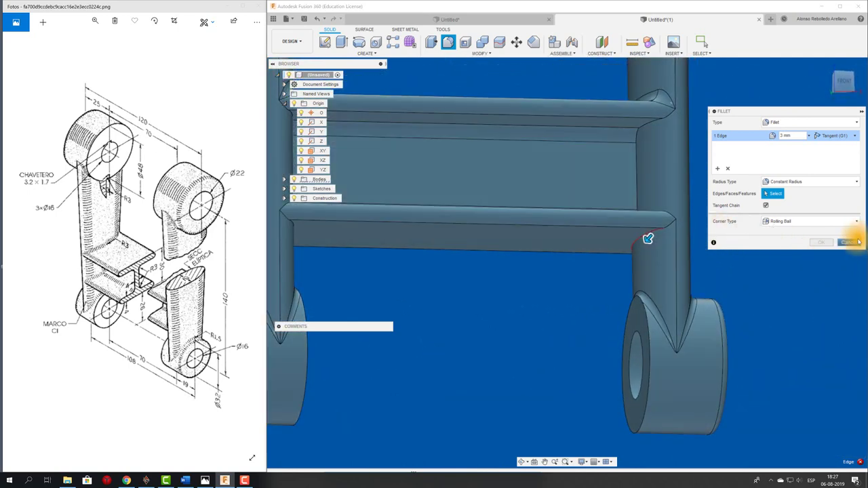
# Step: Cancel the failed fillet and apply a 3 mm fillet to the 20 web-to-arm edges
pyautogui.click(855, 242)
pyautogui.press('f')
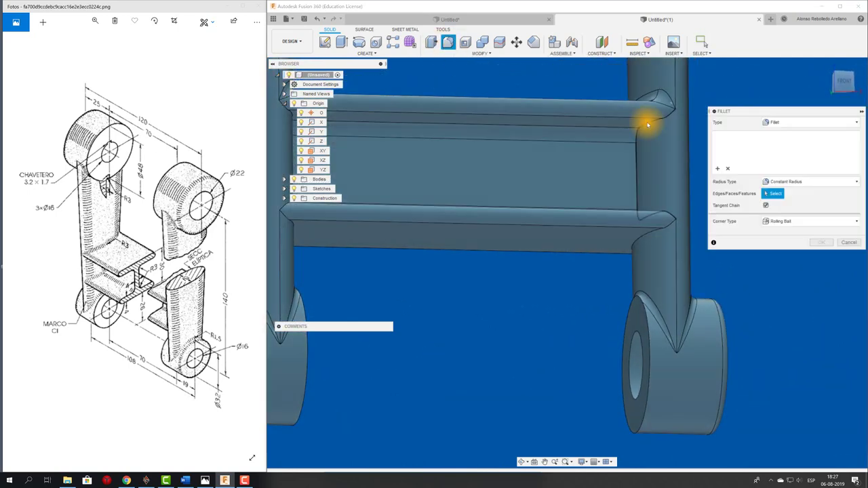
pyautogui.moveTo(640, 129)
pyautogui.keyDown('shift'); pyautogui.mouseDown(button='middle')
pyautogui.moveTo(494, 194)
pyautogui.moveTo(396, 161)
pyautogui.mouseUp(button='middle'); pyautogui.keyUp('shift')
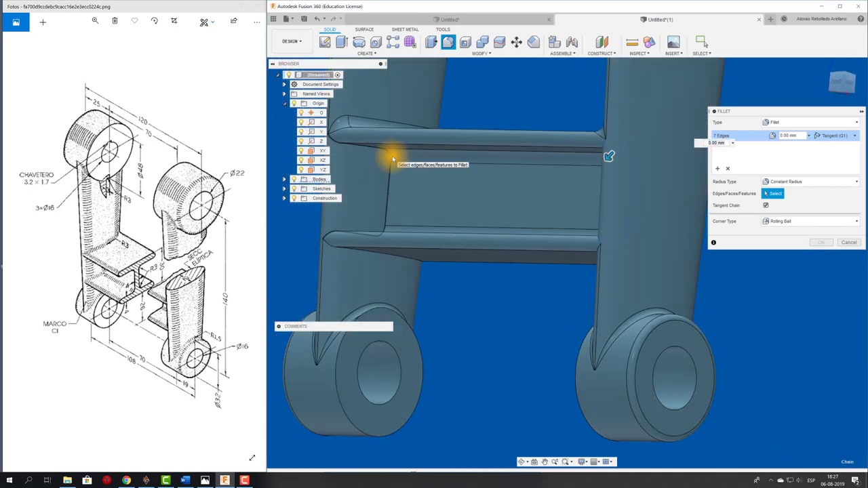
pyautogui.keyDown('shift'); pyautogui.moveTo(382, 195); pyautogui.dragTo(391, 278, button='middle'); pyautogui.keyUp('shift')
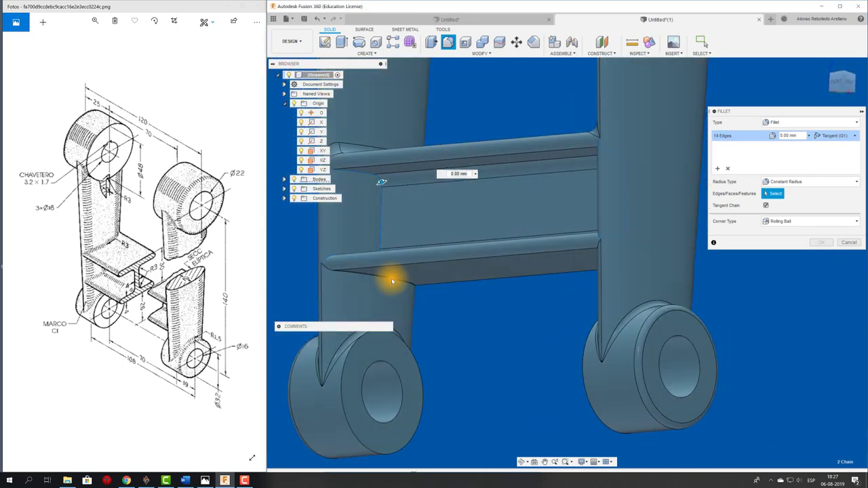
pyautogui.moveTo(381, 295)
pyautogui.keyDown('shift'); pyautogui.mouseDown(button='middle')
pyautogui.moveTo(455, 296)
pyautogui.moveTo(509, 265)
pyautogui.moveTo(565, 253)
pyautogui.moveTo(574, 227)
pyautogui.moveTo(535, 291)
pyautogui.moveTo(518, 302)
pyautogui.moveTo(570, 332)
pyautogui.moveTo(600, 319)
pyautogui.moveTo(602, 326)
pyautogui.mouseUp(button='middle'); pyautogui.keyUp('shift')
pyautogui.moveTo(536, 324)
pyautogui.keyDown('shift'); pyautogui.mouseDown(button='middle')
pyautogui.moveTo(387, 251)
pyautogui.moveTo(349, 278)
pyautogui.moveTo(349, 288)
pyautogui.mouseUp(button='middle'); pyautogui.keyUp('shift')
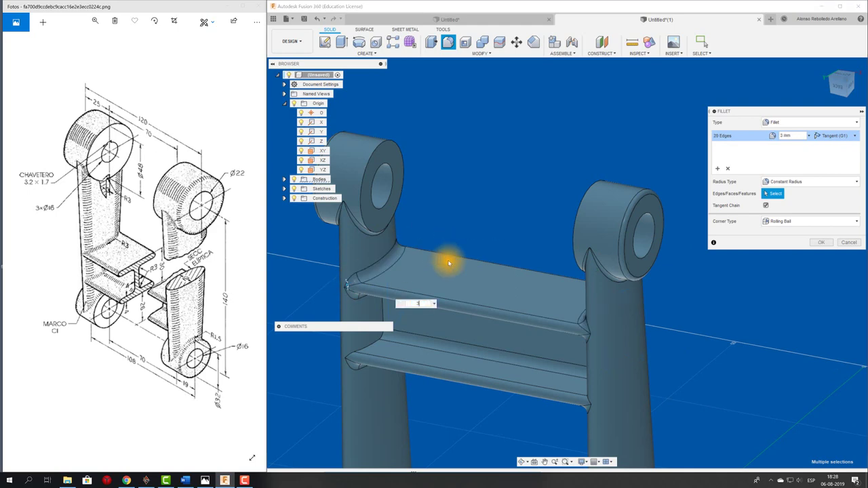
pyautogui.keyDown('shift'); pyautogui.moveTo(448, 262); pyautogui.dragTo(741, 258, button='middle'); pyautogui.keyUp('shift')
pyautogui.click(821, 242)
pyautogui.keyDown('shift'); pyautogui.moveTo(728, 296); pyautogui.dragTo(687, 298, button='middle'); pyautogui.keyUp('shift')
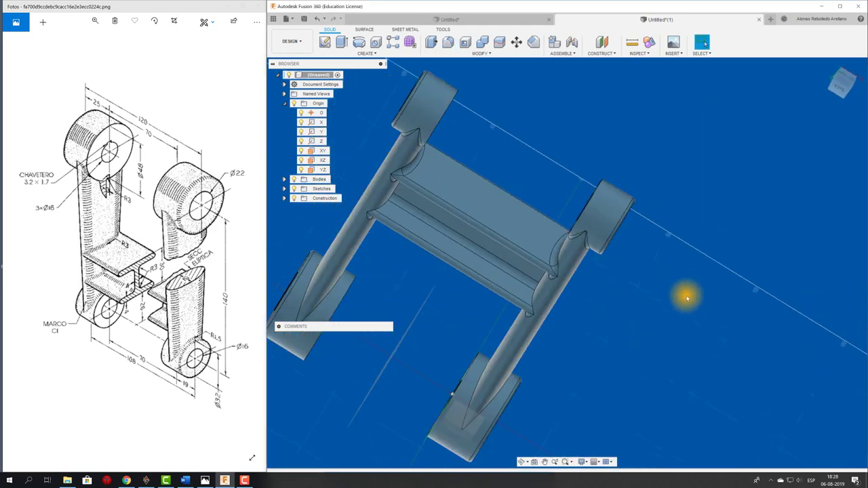
pyautogui.press('F6')
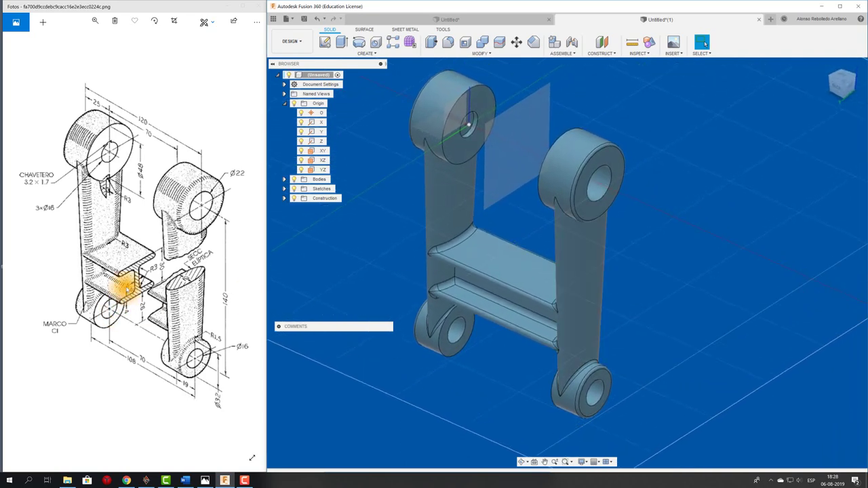
pyautogui.click(642, 54)
pyautogui.click(647, 122)
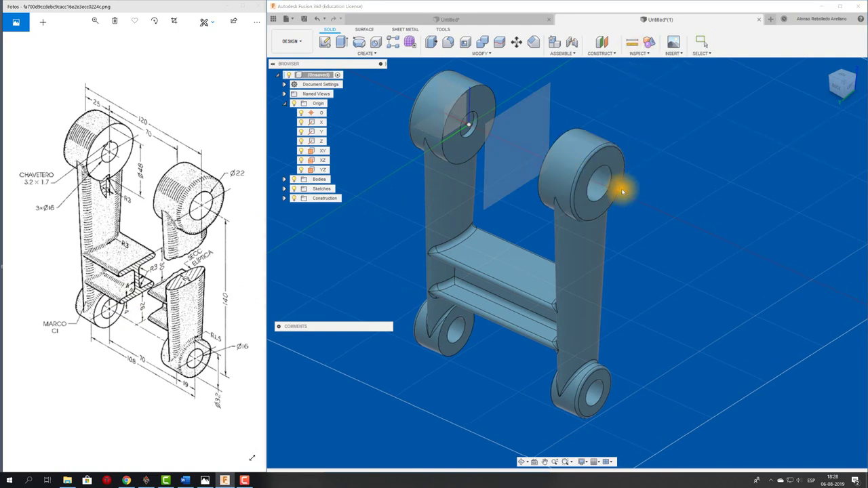
pyautogui.click(605, 222)
pyautogui.moveTo(611, 214); pyautogui.dragTo(553, 185)
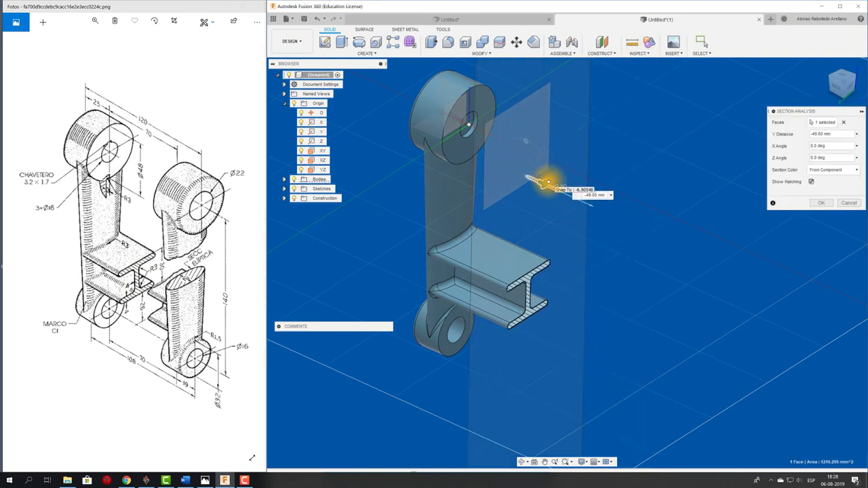
pyautogui.scroll(2, 534, 175)
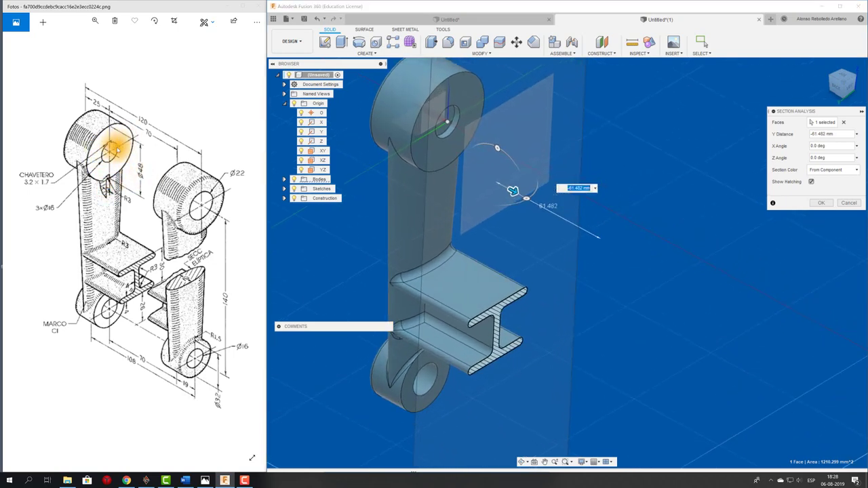
pyautogui.scroll(-1, 739, 240)
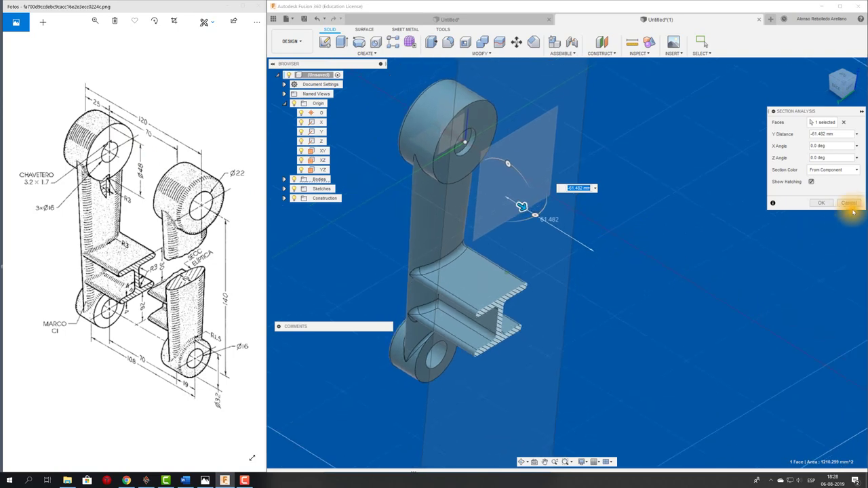
pyautogui.click(850, 204)
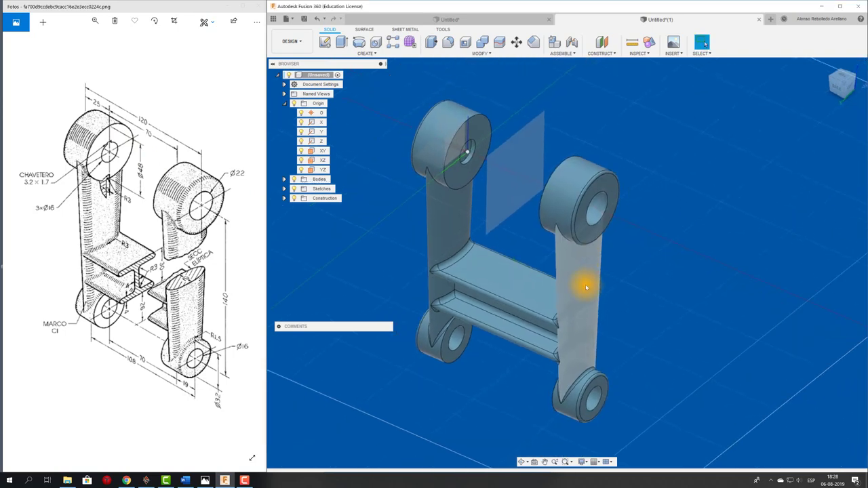